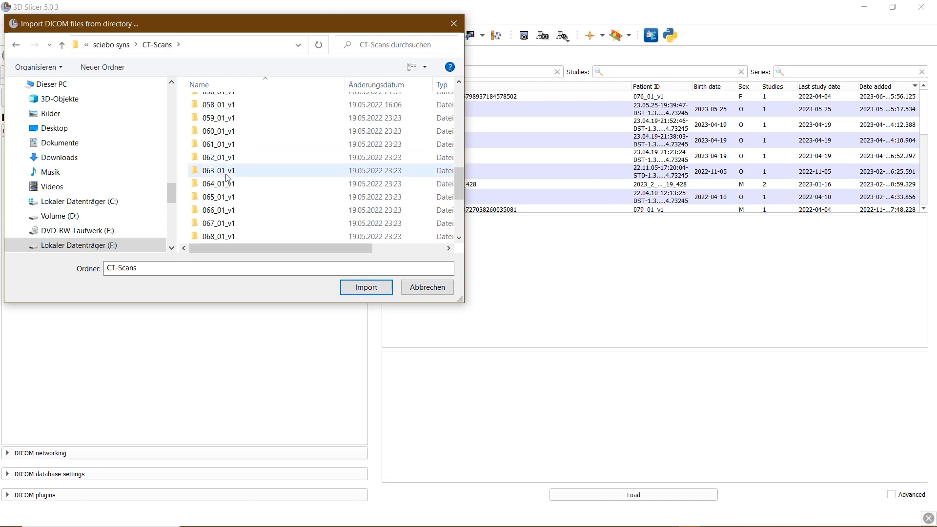
# Pick the 073_01_v1 folder instead of 063_01_v1 and import it into the DICOM database
pyautogui.click(226, 171)
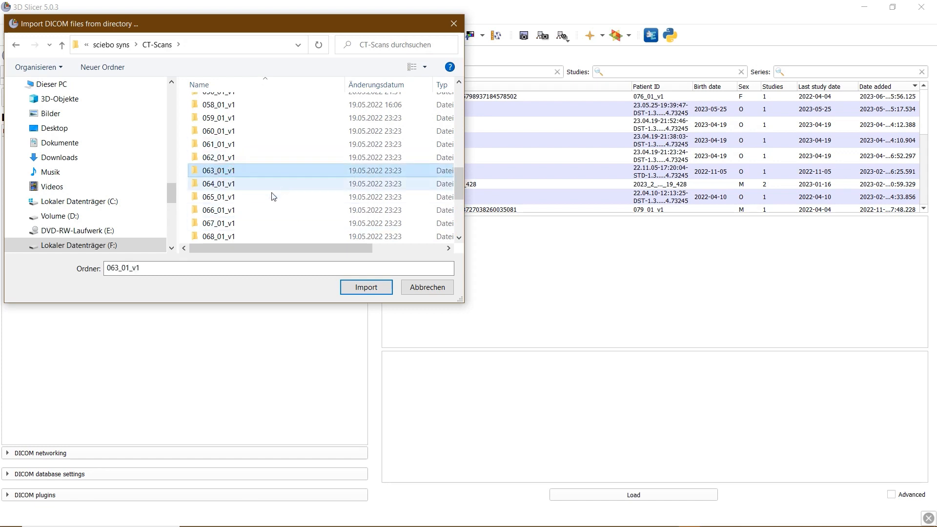
pyautogui.scroll(-3, 239, 210)
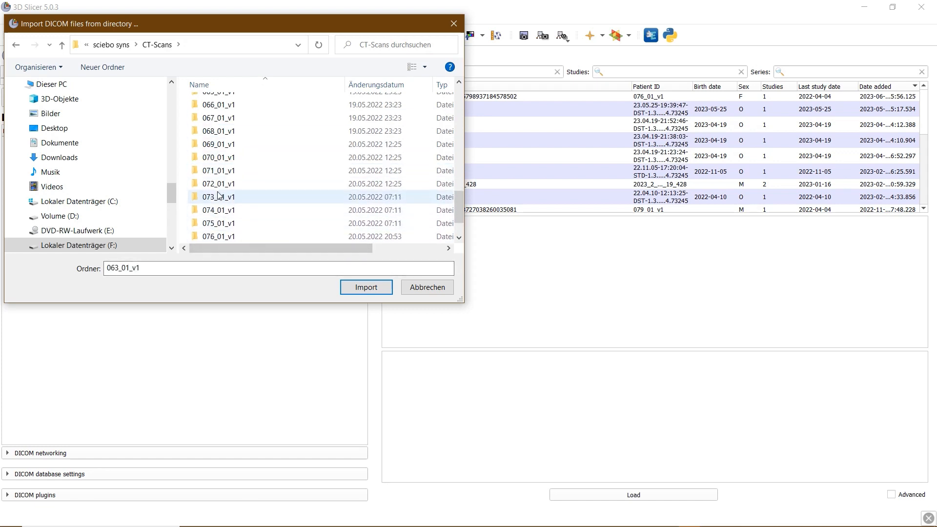
pyautogui.click(220, 197)
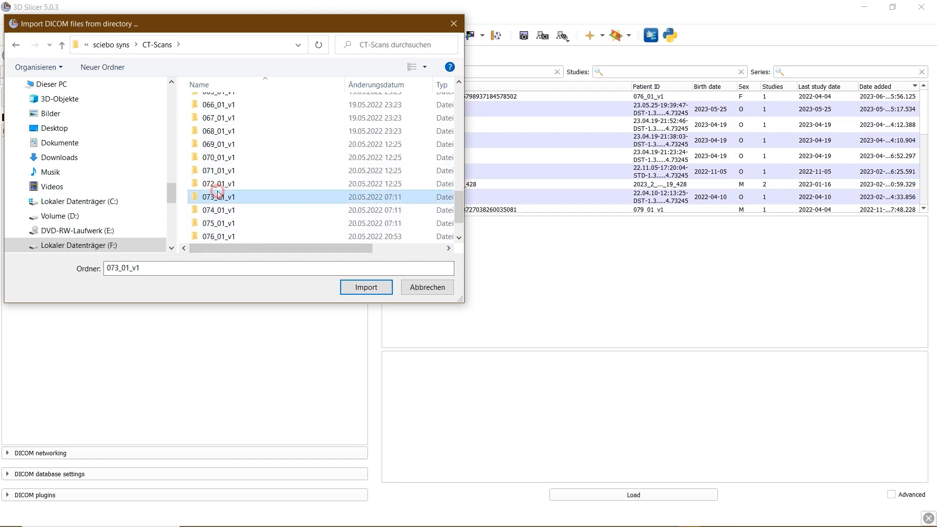
pyautogui.click(357, 290)
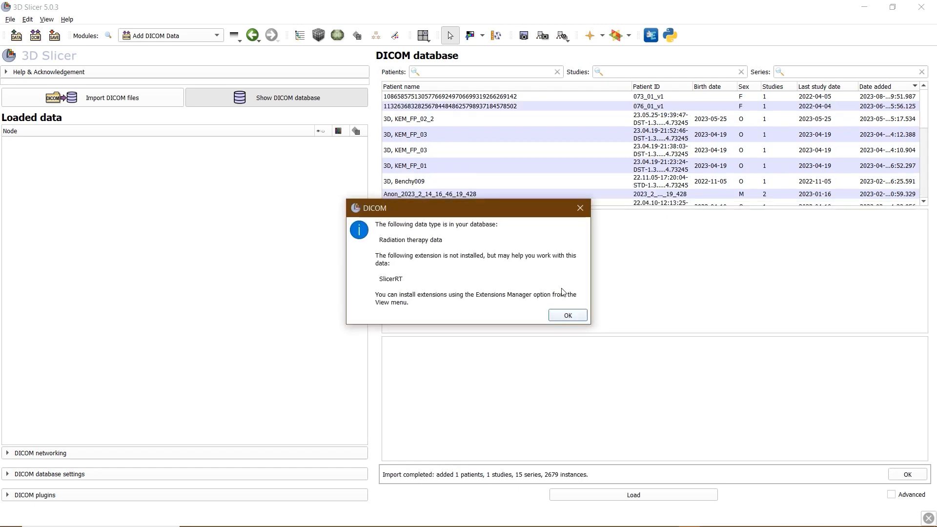
# Dismiss the SlicerRT notice, show the new patient's series and select only series 13, Abdomen 1.5 Br36 2
pyautogui.click(568, 316)
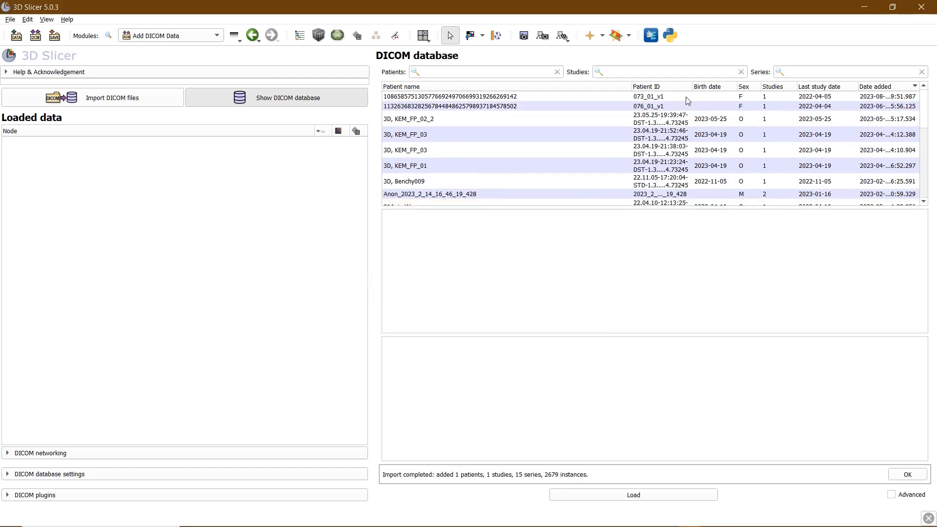
pyautogui.click(651, 101)
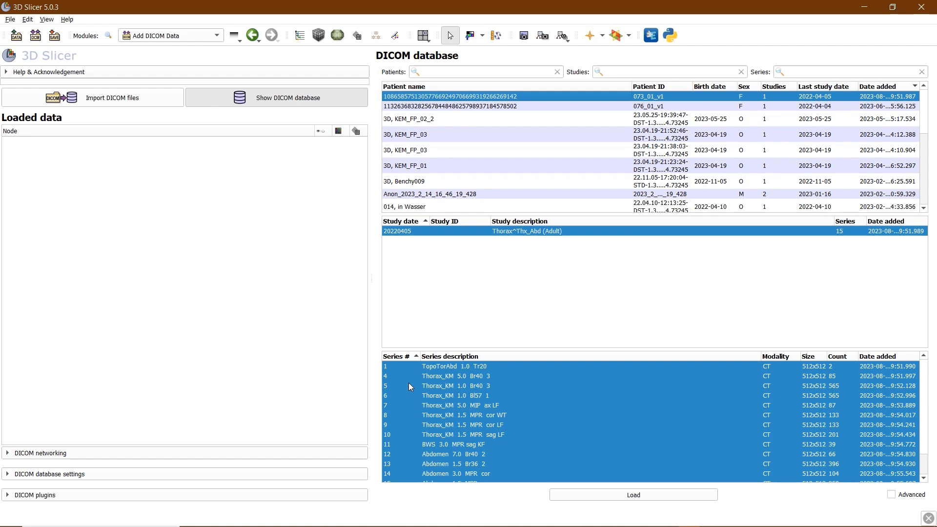
pyautogui.click(471, 460)
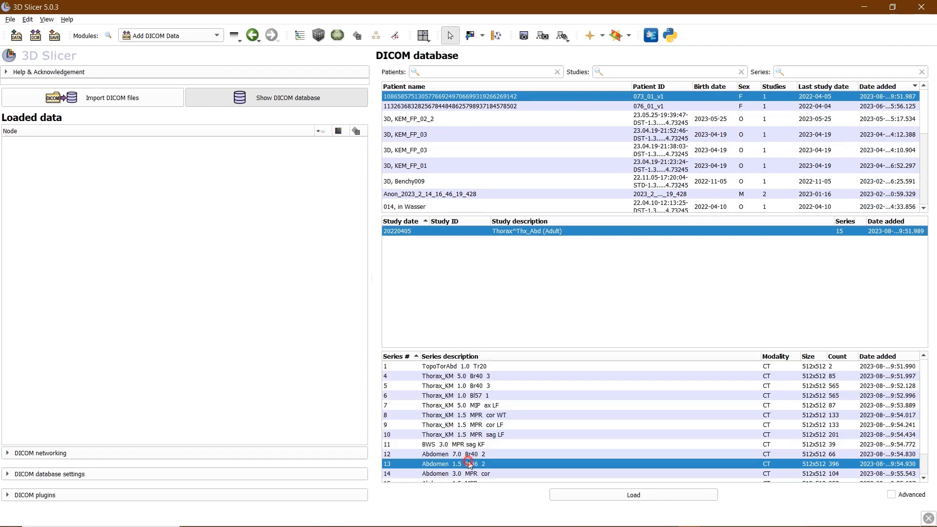
pyautogui.scroll(-1, 471, 461)
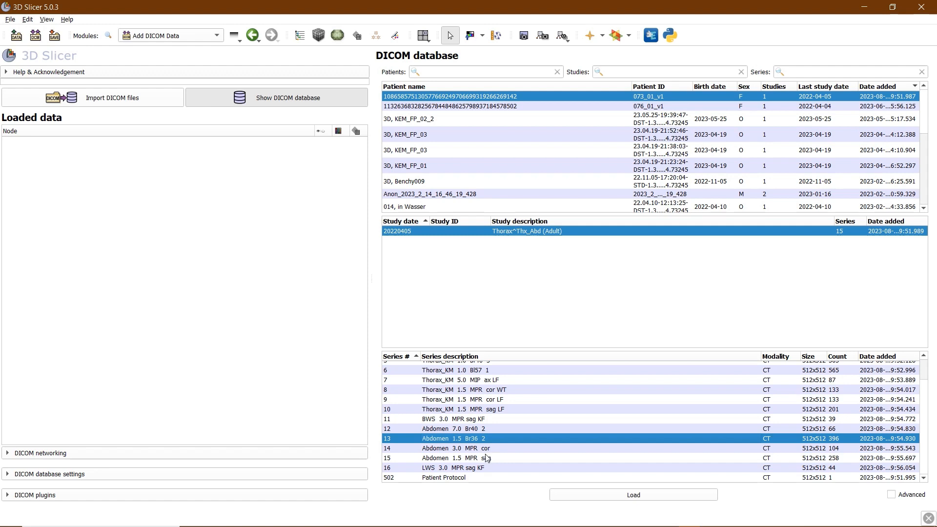
pyautogui.click(447, 449)
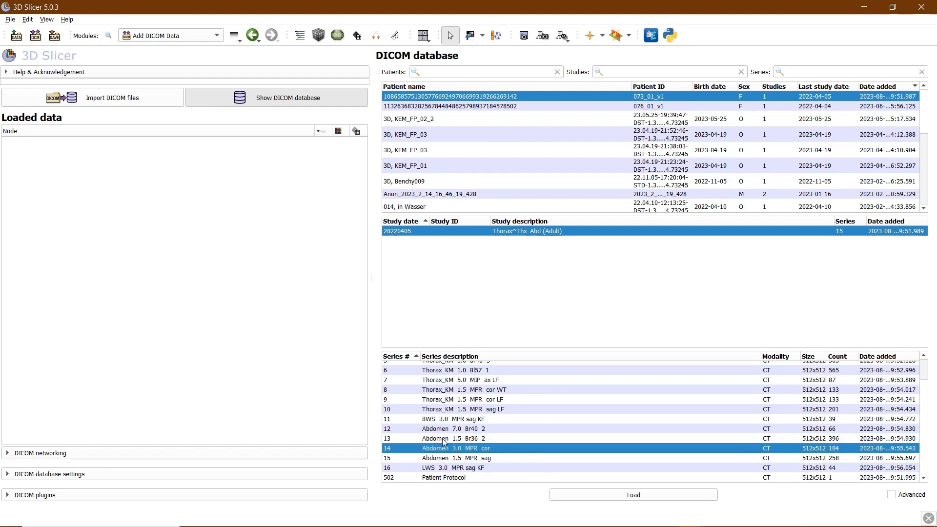
pyautogui.moveTo(444, 446); pyautogui.dragTo(444, 409)
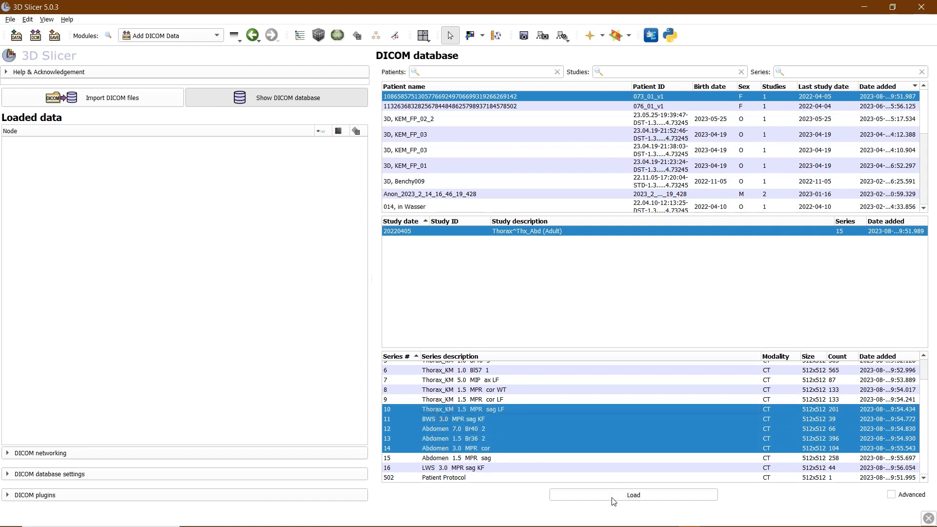
pyautogui.click(468, 438)
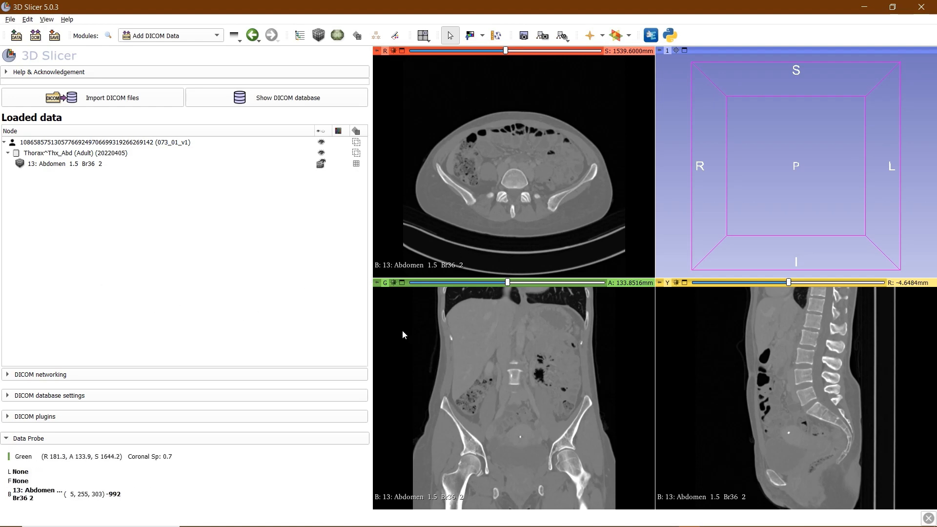
# Zoom the 3D view out and back in, then bring up the view layout list
pyautogui.scroll(-3, 754, 197)
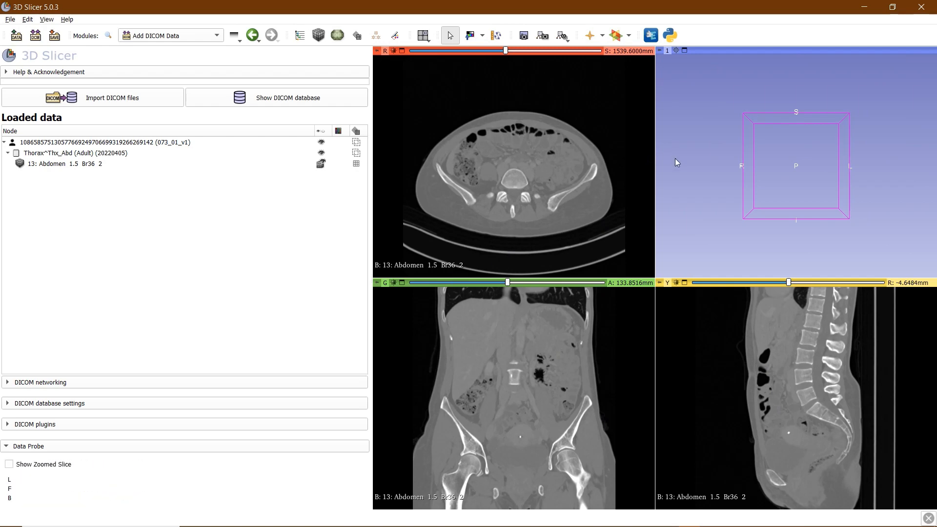
pyautogui.scroll(2, 725, 188)
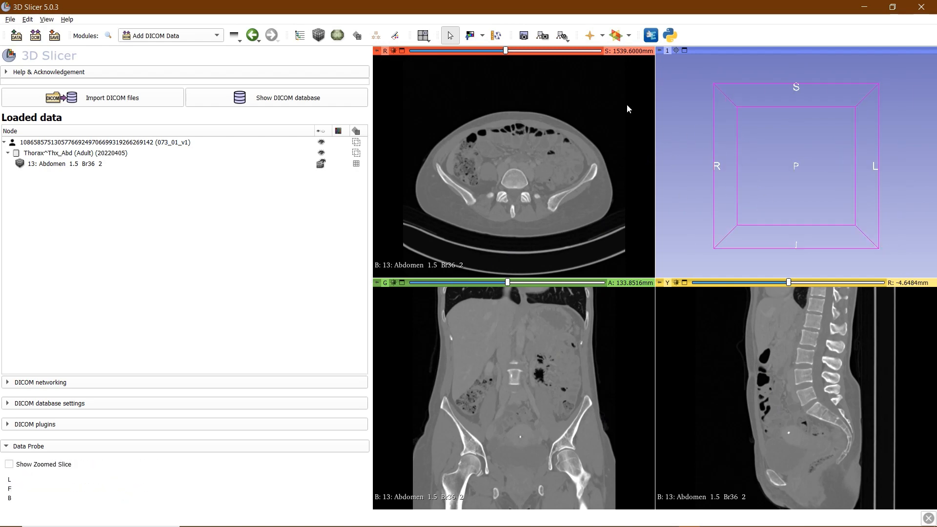
pyautogui.click(429, 39)
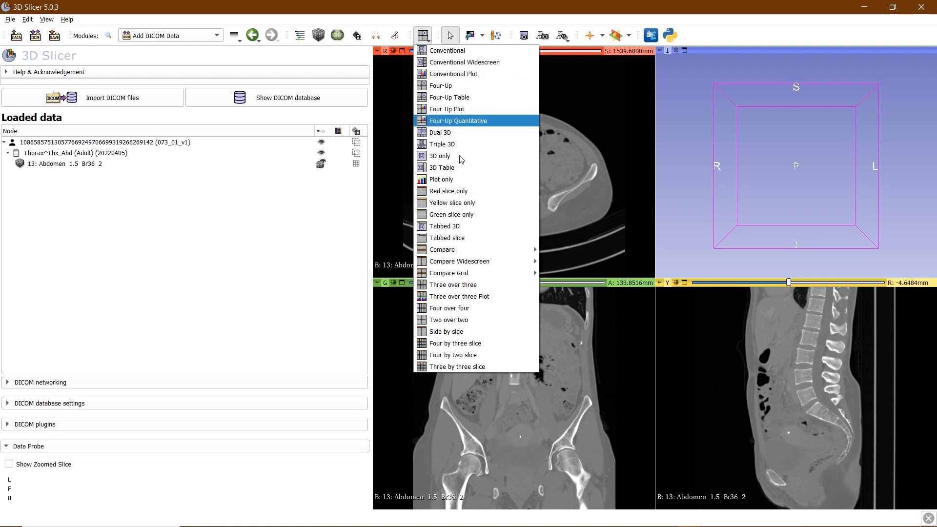
# Switch to the Red slice only layout, then back to the Four-Up layout
pyautogui.click(435, 195)
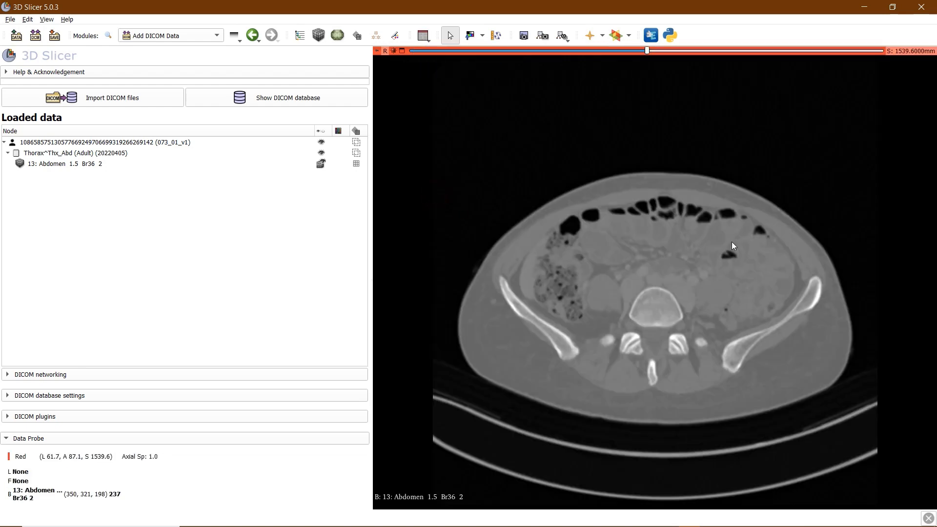
pyautogui.click(424, 36)
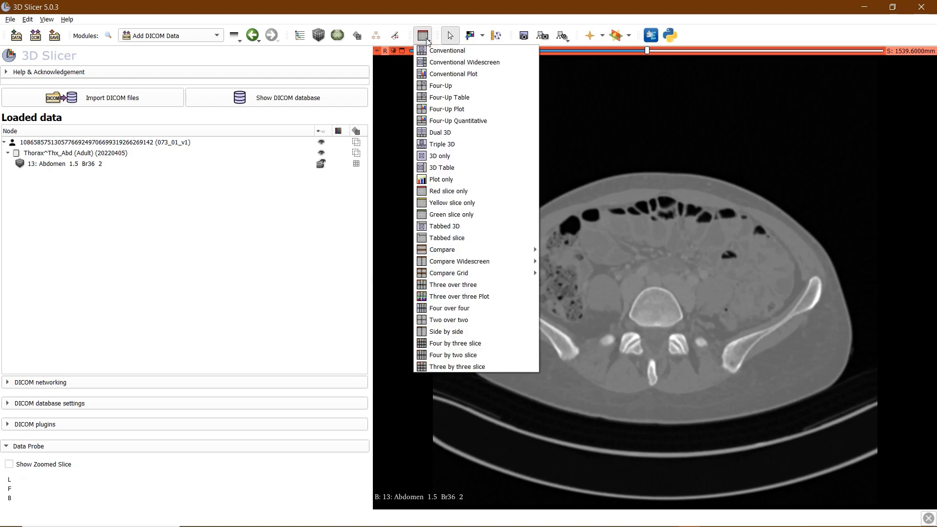
pyautogui.click(441, 85)
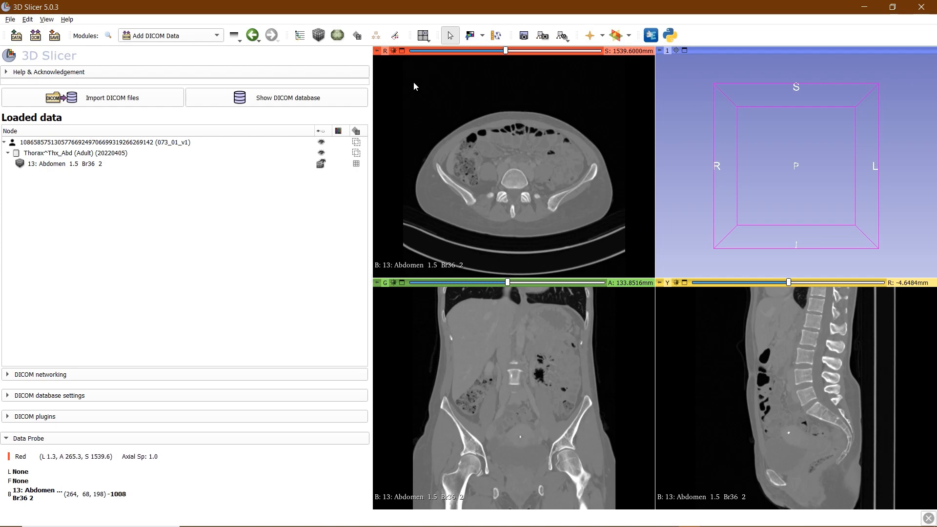
pyautogui.moveTo(376, 52)
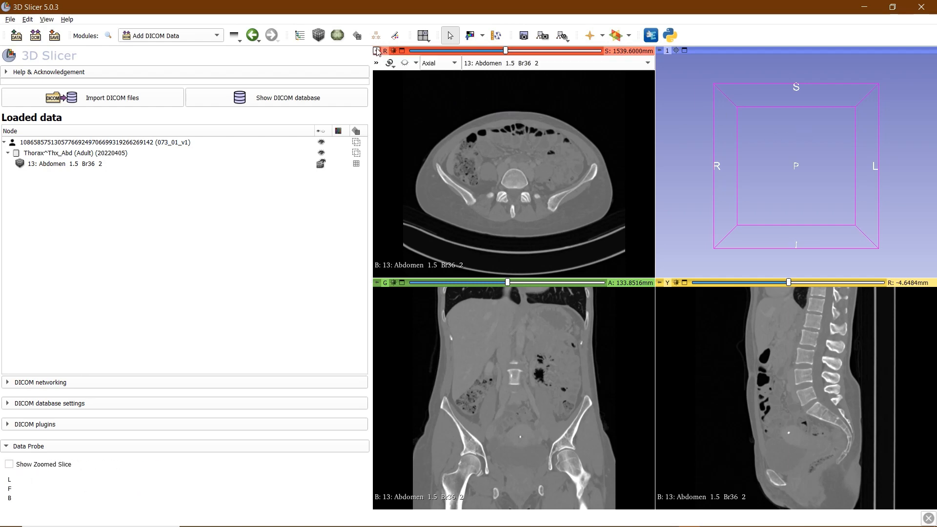
# Show the axial, coronal and sagittal slice planes in the 3D view and orbit to inspect them
pyautogui.click(403, 64)
pyautogui.scroll(-12, 702, 188)
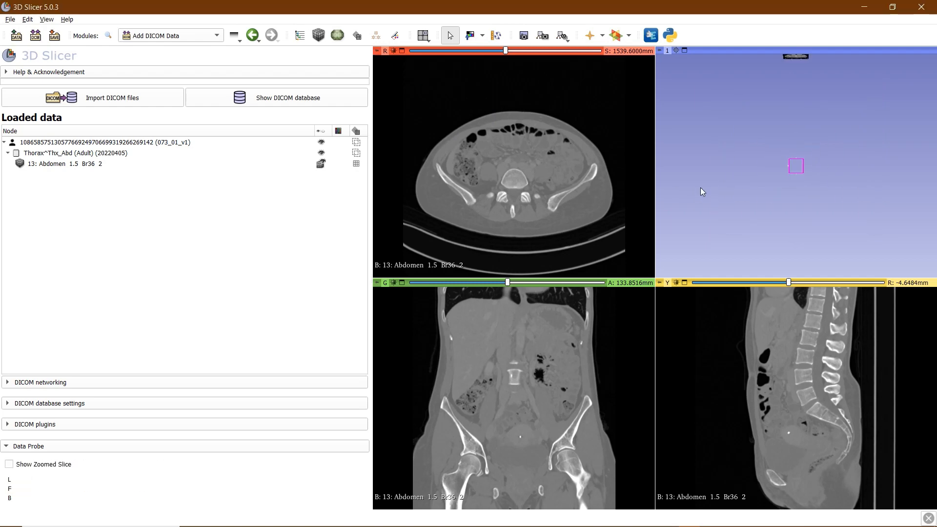
pyautogui.moveTo(789, 92); pyautogui.dragTo(778, 209)
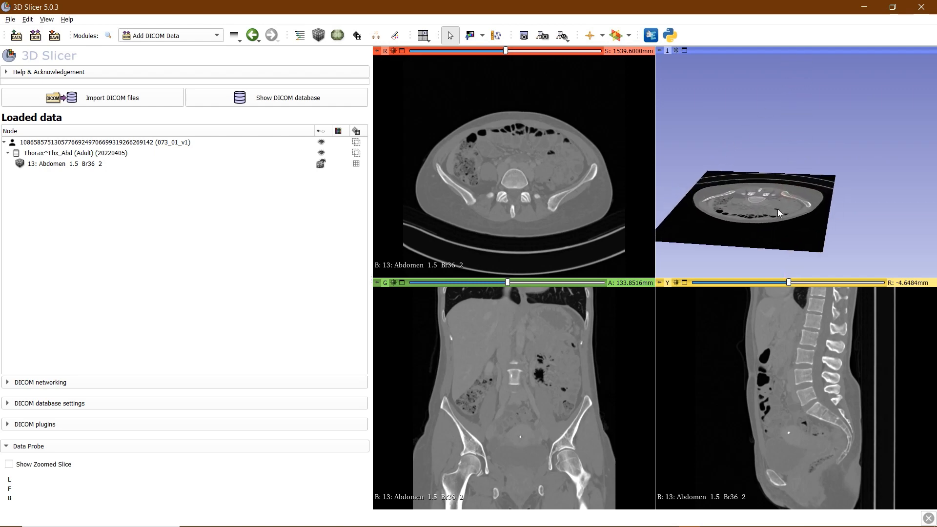
pyautogui.moveTo(378, 284)
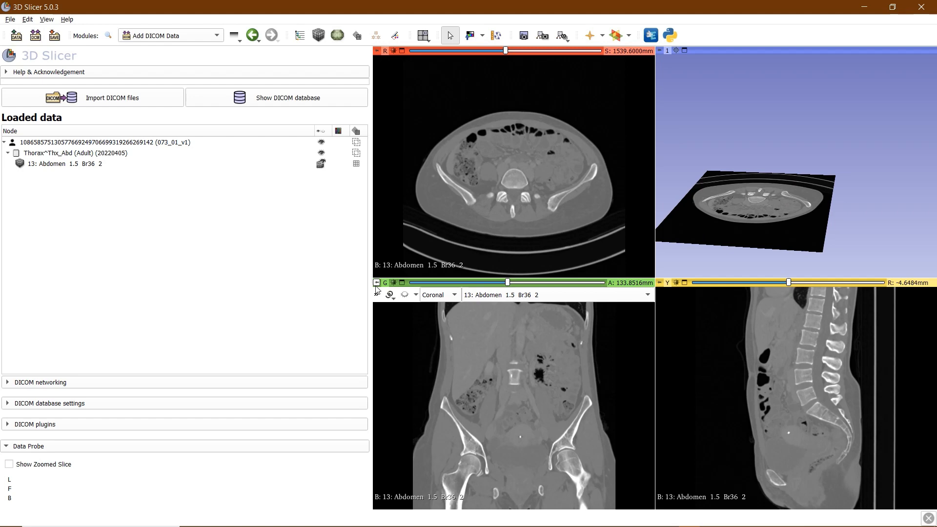
pyautogui.click(406, 298)
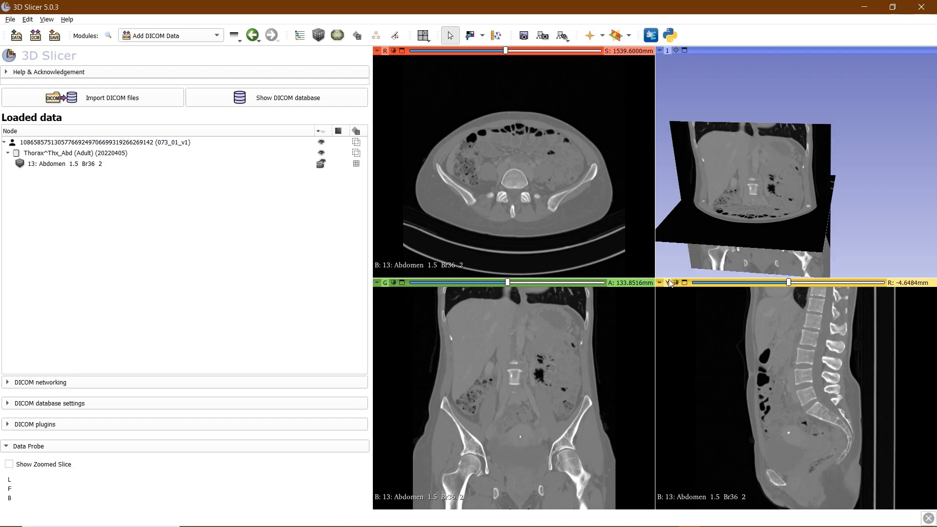
pyautogui.moveTo(670, 284)
pyautogui.click(689, 296)
pyautogui.moveTo(764, 207); pyautogui.dragTo(735, 154)
pyautogui.scroll(-2, 767, 353)
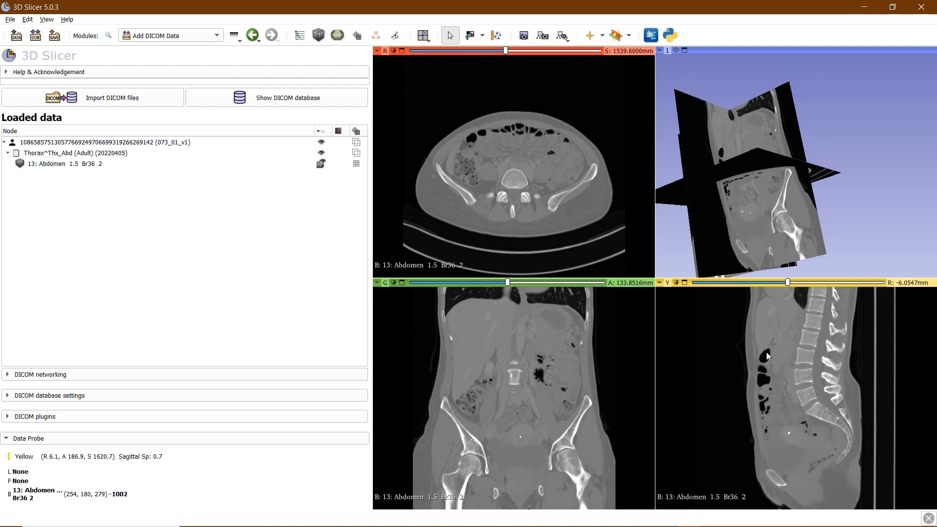
pyautogui.scroll(17, 766, 355)
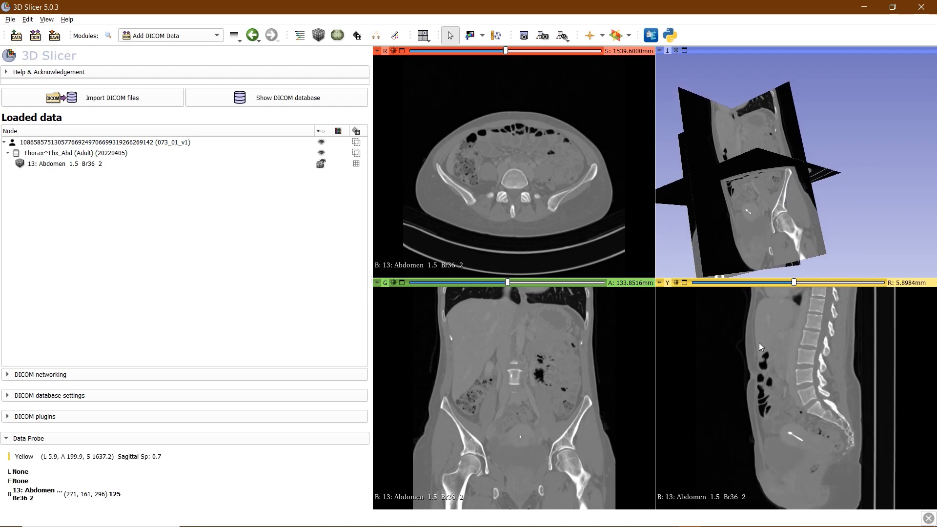
pyautogui.scroll(20, 760, 344)
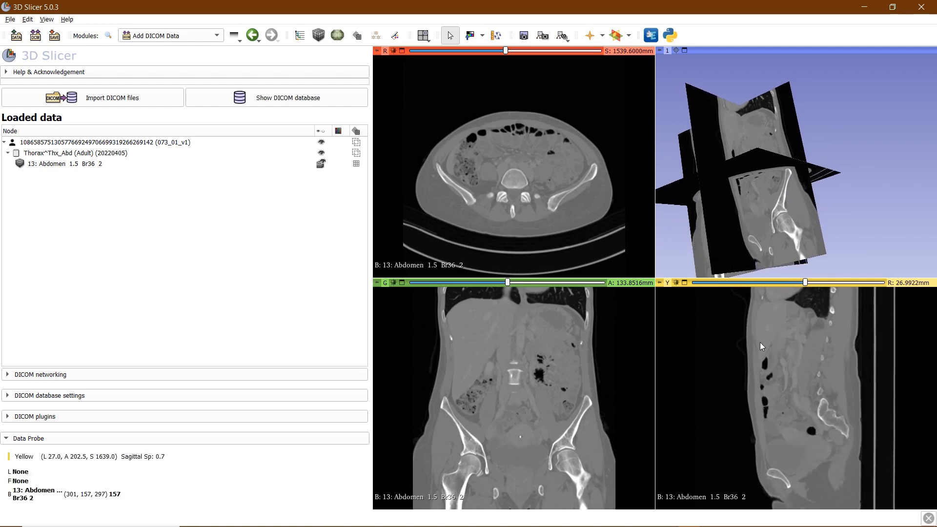
pyautogui.scroll(20, 760, 342)
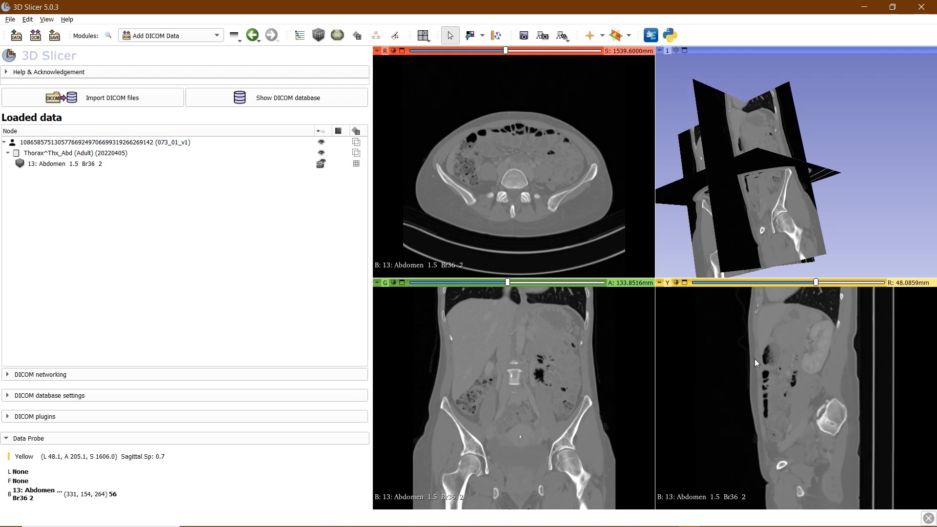
pyautogui.scroll(20, 754, 357)
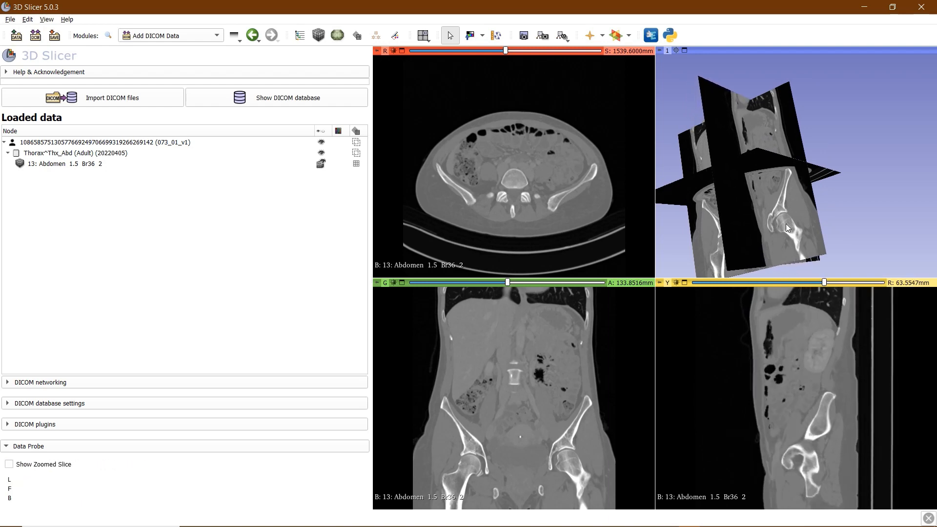
pyautogui.moveTo(786, 224); pyautogui.dragTo(727, 235)
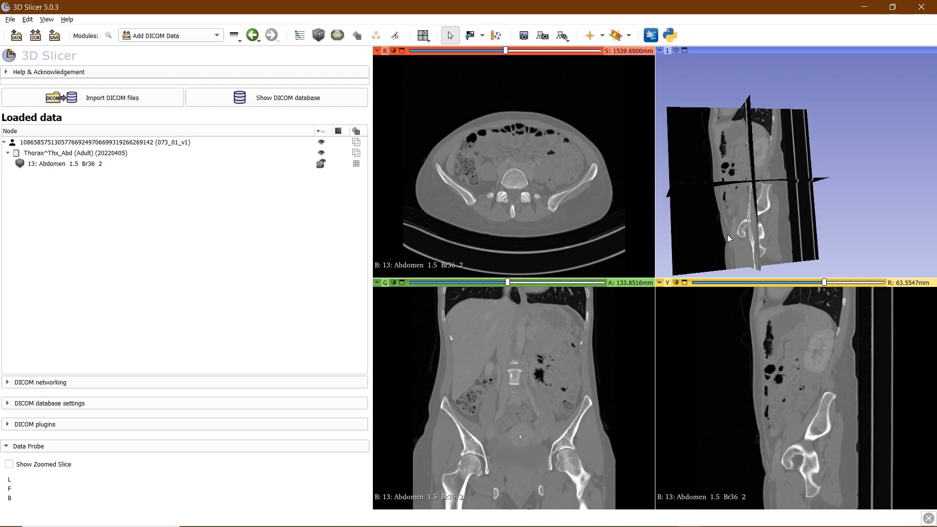
pyautogui.scroll(8, 763, 342)
pyautogui.moveTo(736, 189); pyautogui.dragTo(801, 222)
# Hide the sagittal, coronal and axial slice planes from the 3D view again
pyautogui.moveTo(658, 277)
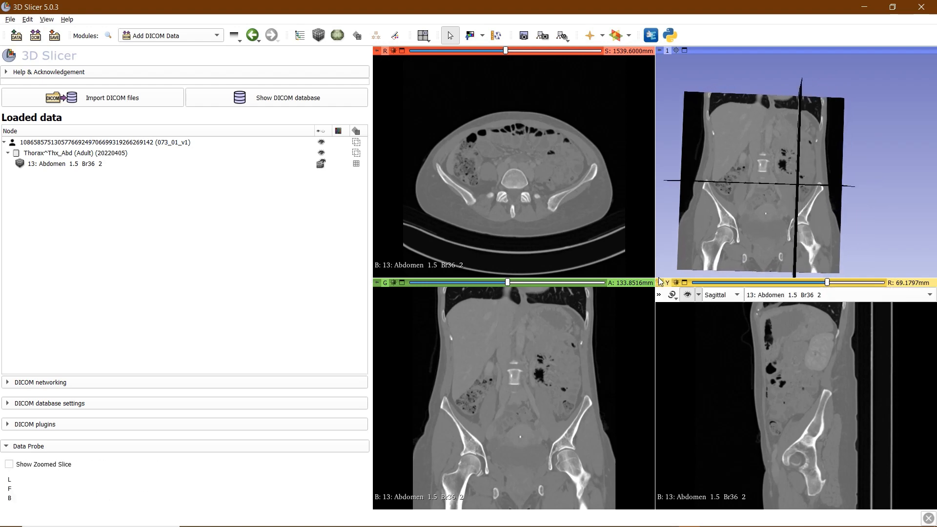
pyautogui.click(687, 294)
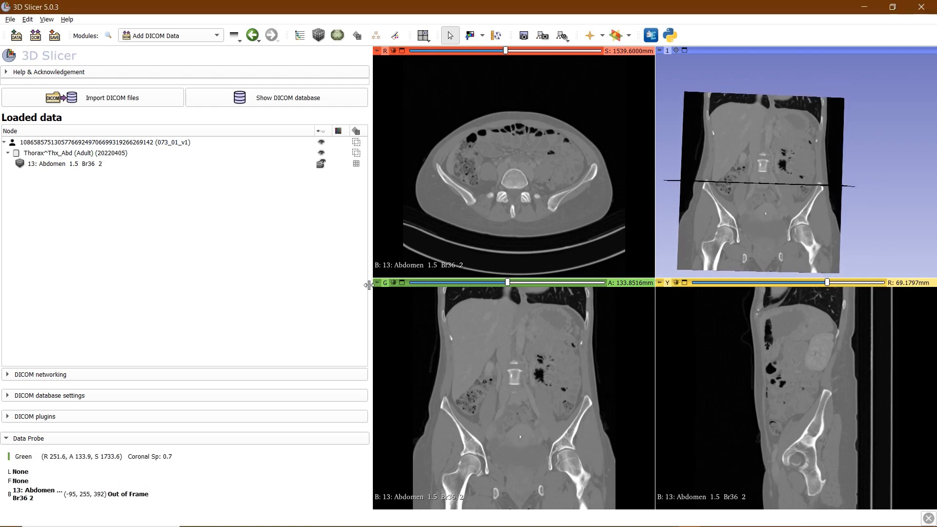
pyautogui.moveTo(376, 282)
pyautogui.click(412, 296)
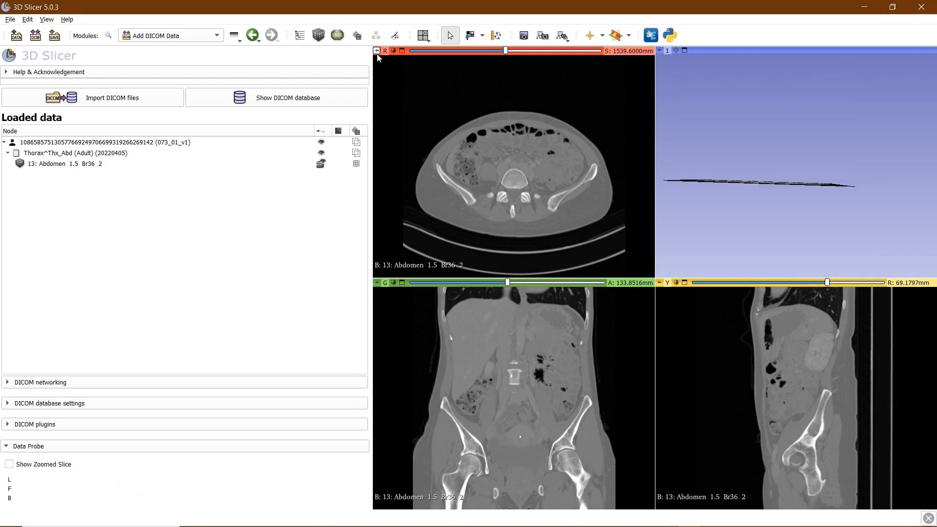
pyautogui.click(409, 64)
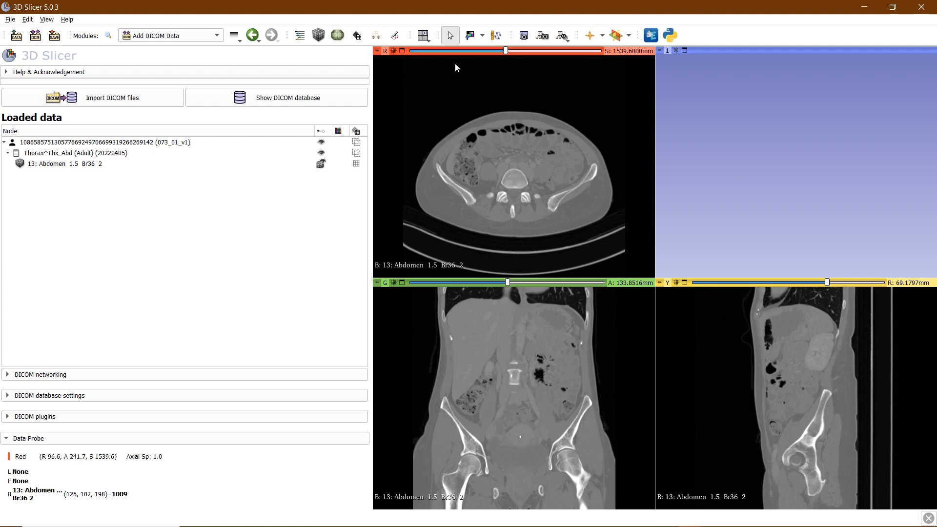
# Switch to Window/Level mode and freely adjust the axial slice's brightness and contrast
pyautogui.click(469, 35)
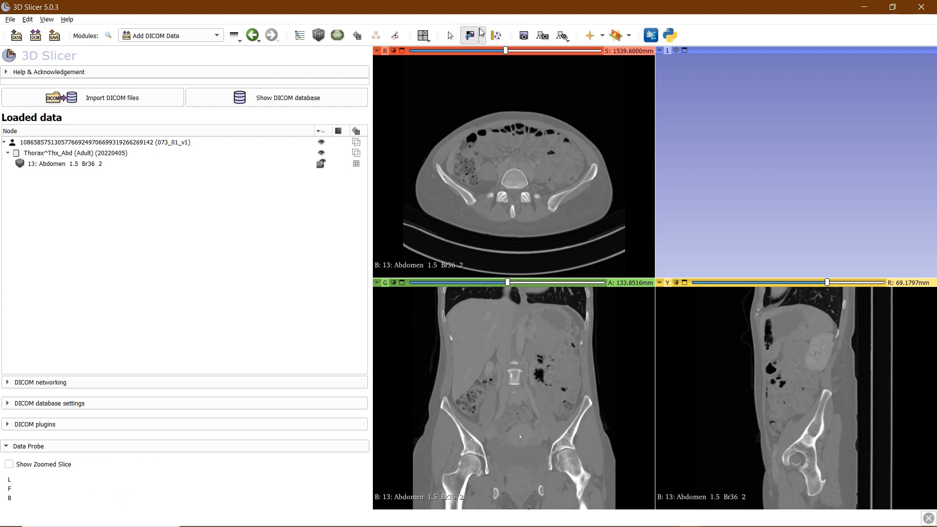
pyautogui.click(483, 36)
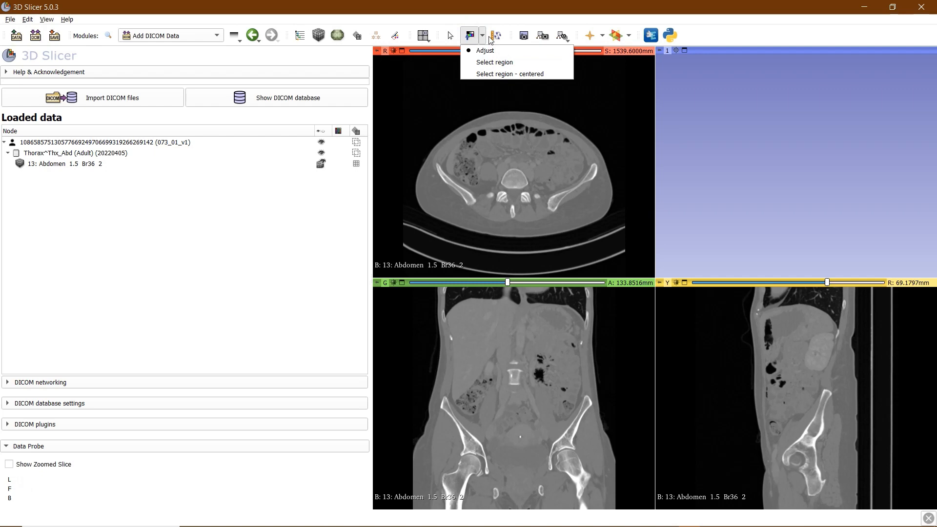
pyautogui.click(483, 50)
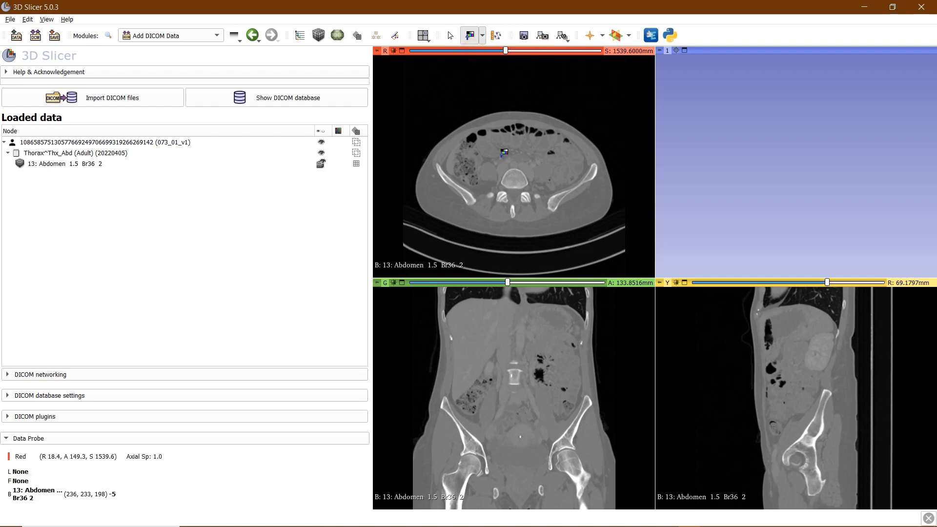
pyautogui.moveTo(469, 153); pyautogui.dragTo(512, 116)
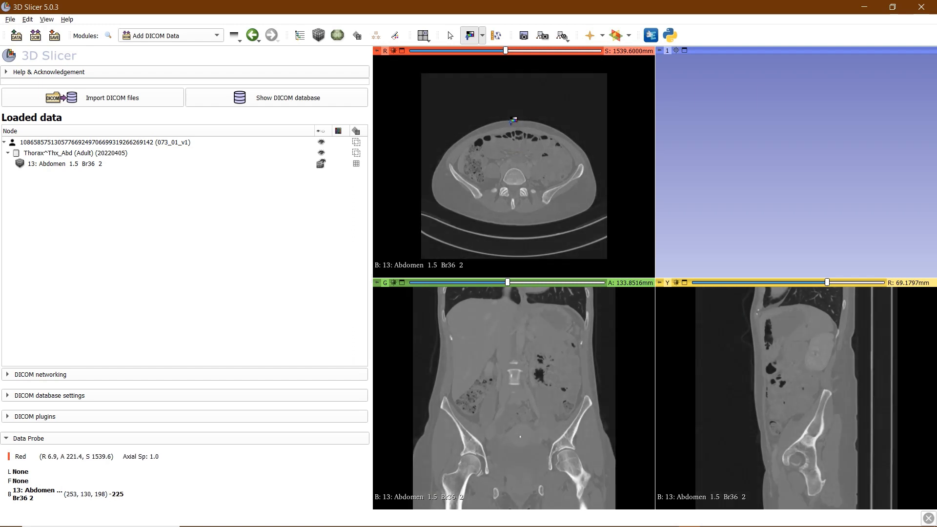
# Set a bone window using Select region over the iliac bones, then zoom the axial slice
pyautogui.click(484, 37)
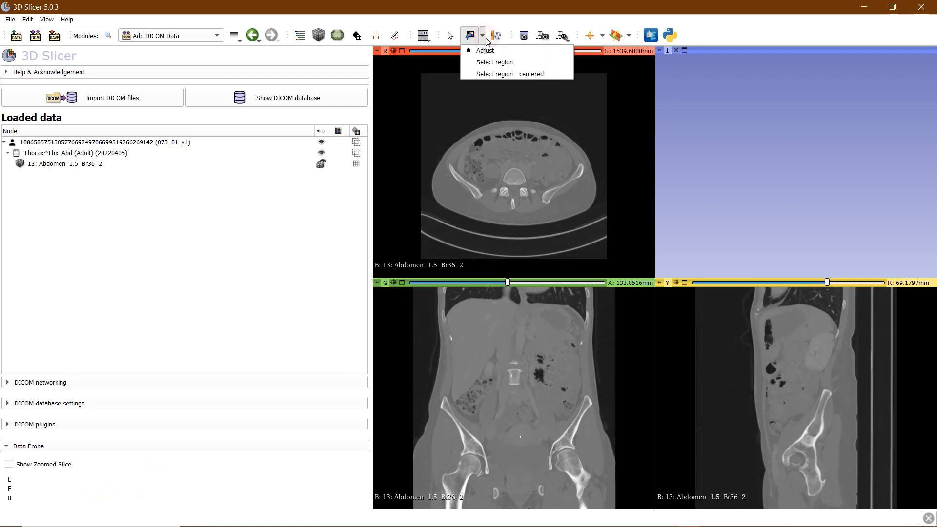
pyautogui.click(468, 61)
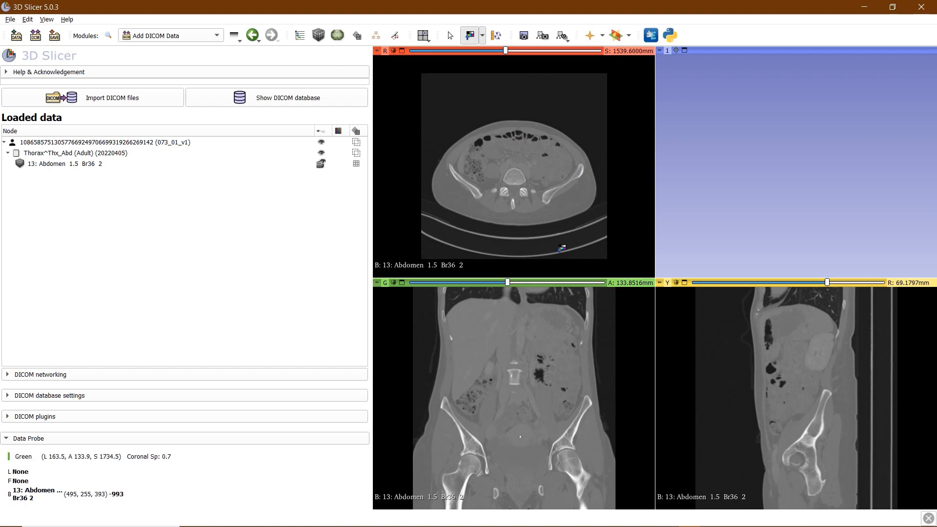
pyautogui.moveTo(570, 185); pyautogui.dragTo(543, 212)
pyautogui.moveTo(536, 157); pyautogui.dragTo(525, 184)
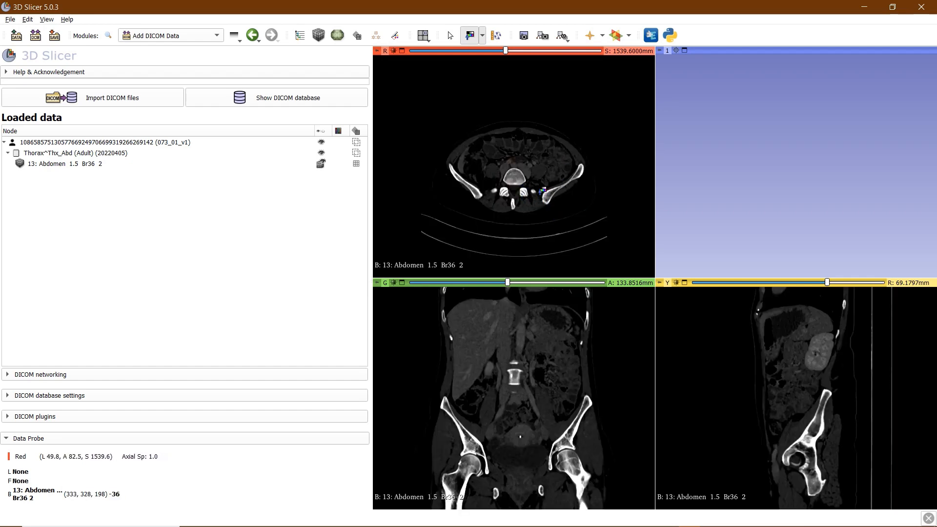
pyautogui.moveTo(543, 189); pyautogui.dragTo(564, 200)
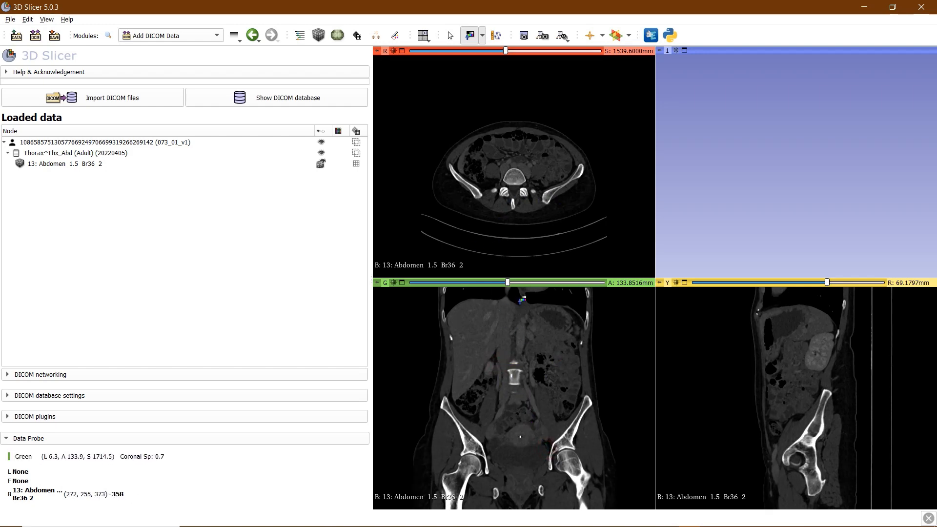
pyautogui.scroll(-20, 516, 165)
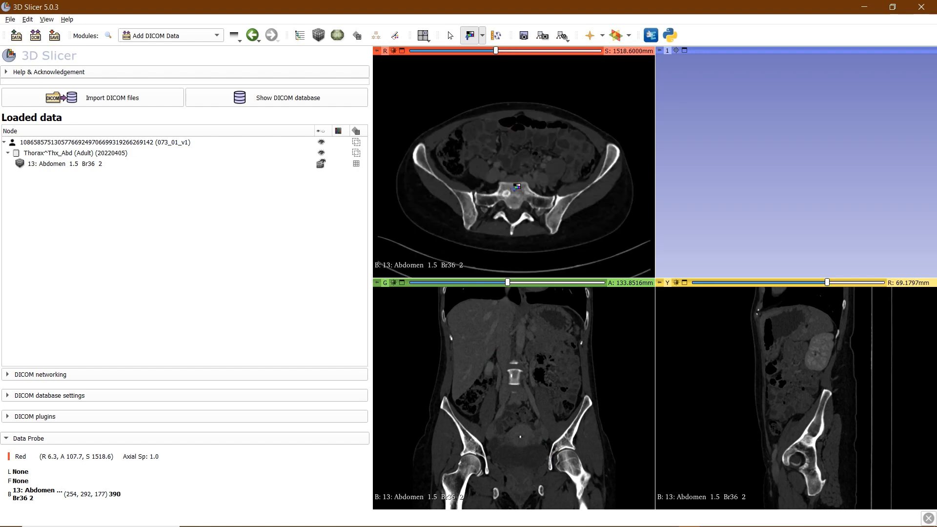
pyautogui.moveTo(519, 184); pyautogui.dragTo(504, 129, button='right')
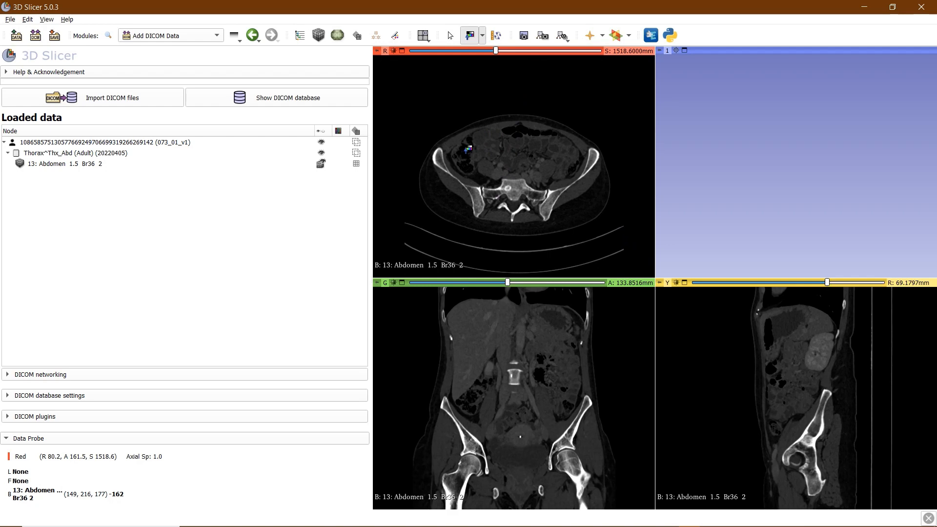
# Shift-move over the axial and coronal views to browse the pelvis and lumbar spine
pyautogui.press('shift')
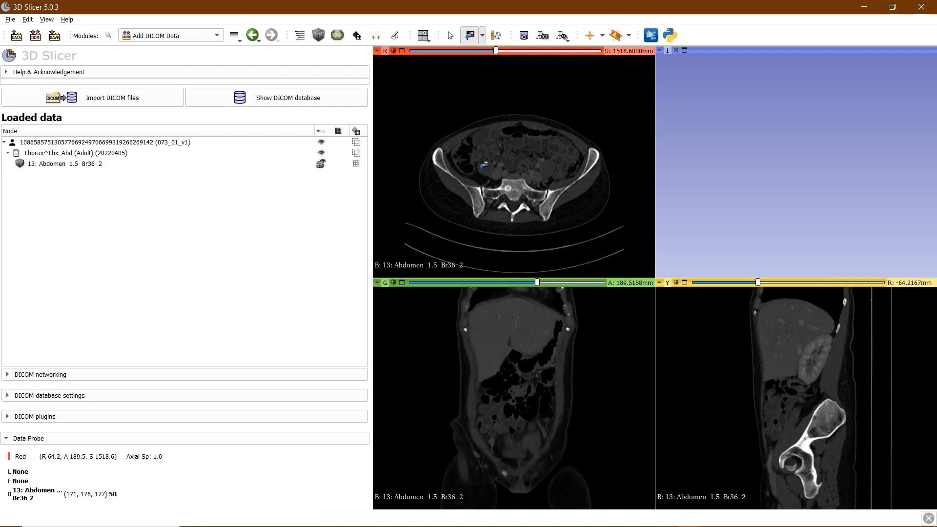
pyautogui.press('shift')
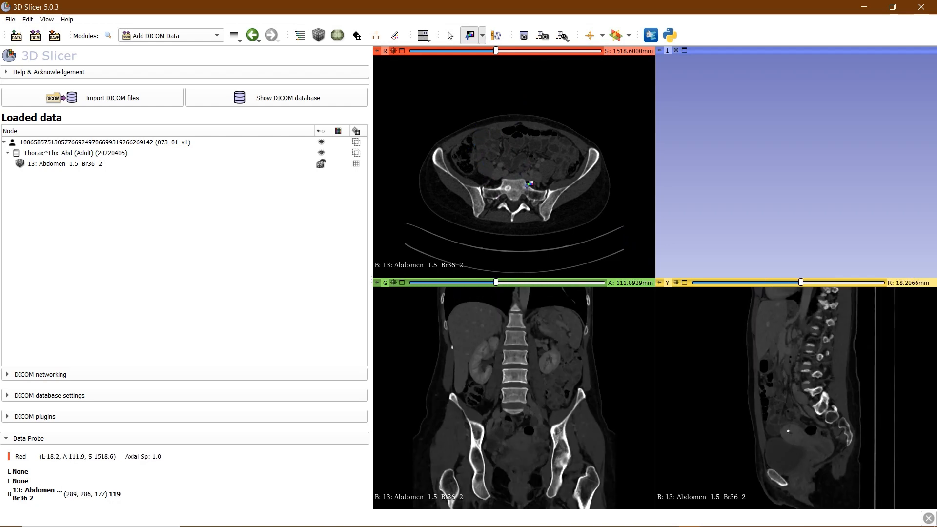
pyautogui.press('shift')
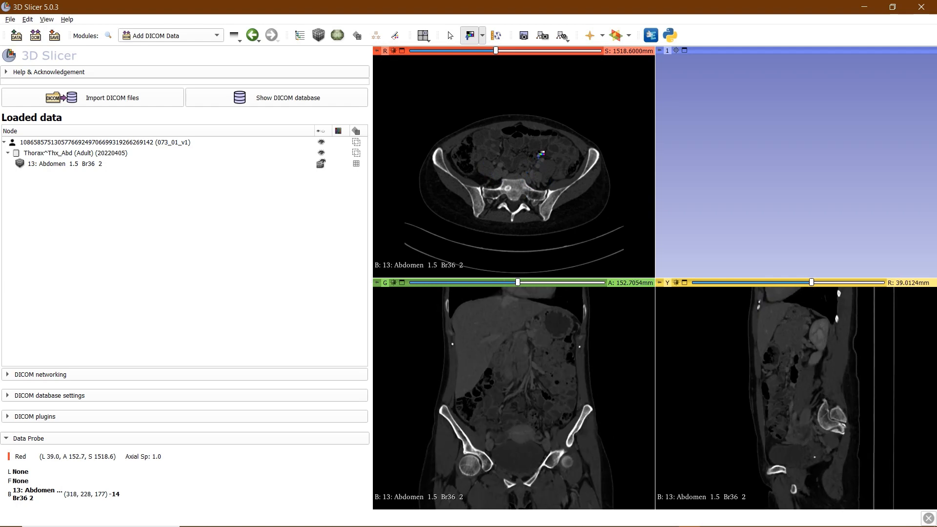
pyautogui.press('shift')
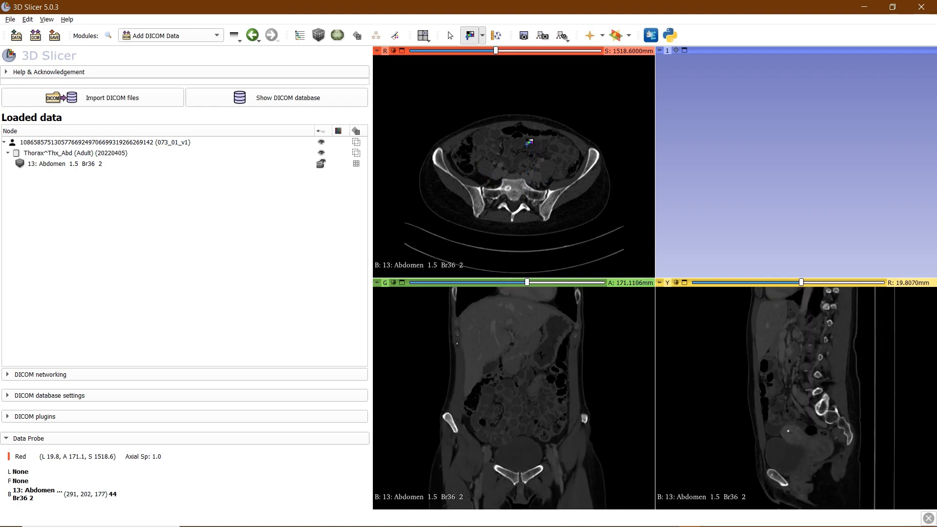
pyautogui.press('shift')
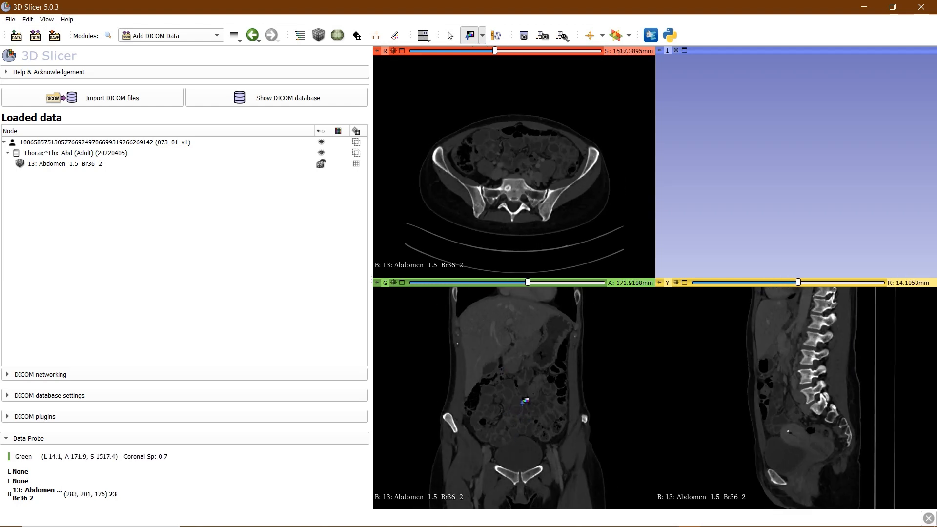
pyautogui.press('shift')
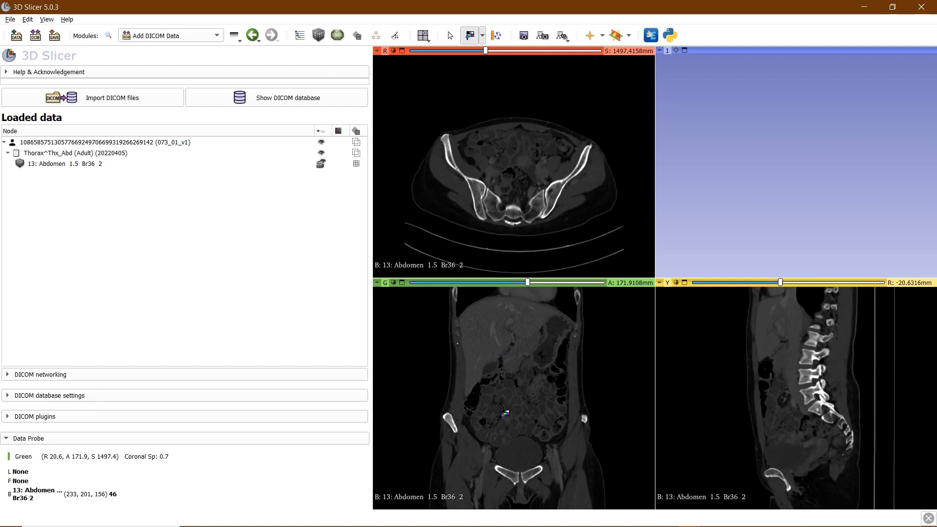
pyautogui.press('shift')
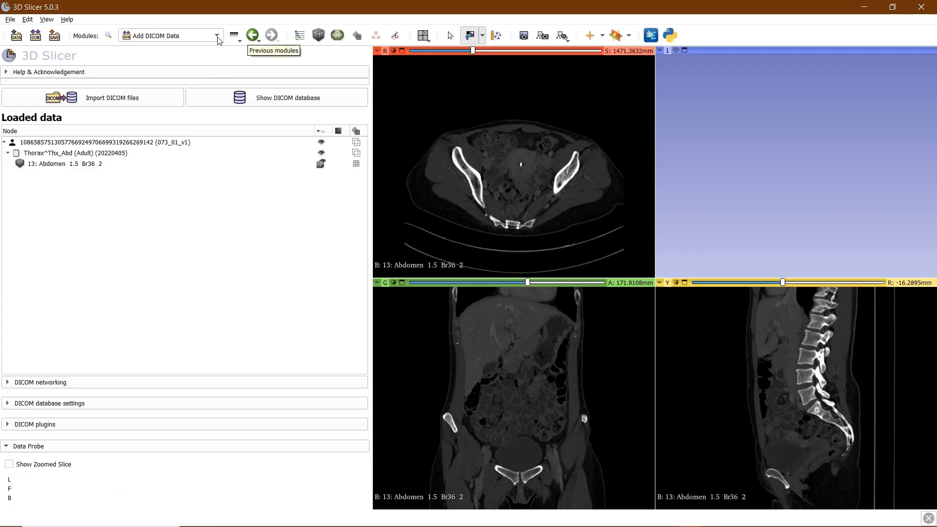
# Open the Modules dropdown list
pyautogui.click(216, 36)
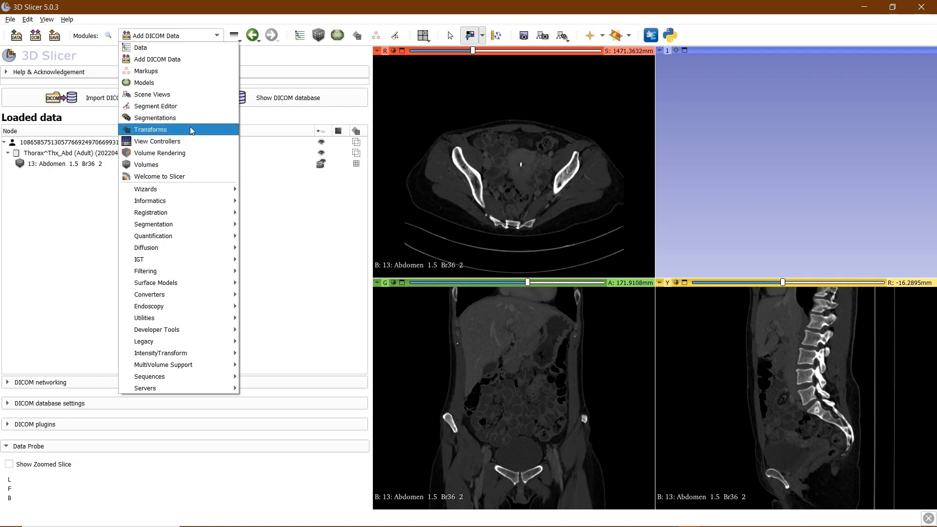
# Switch to Segment Editor, add two segments, and rename them Bone and Background
pyautogui.click(183, 105)
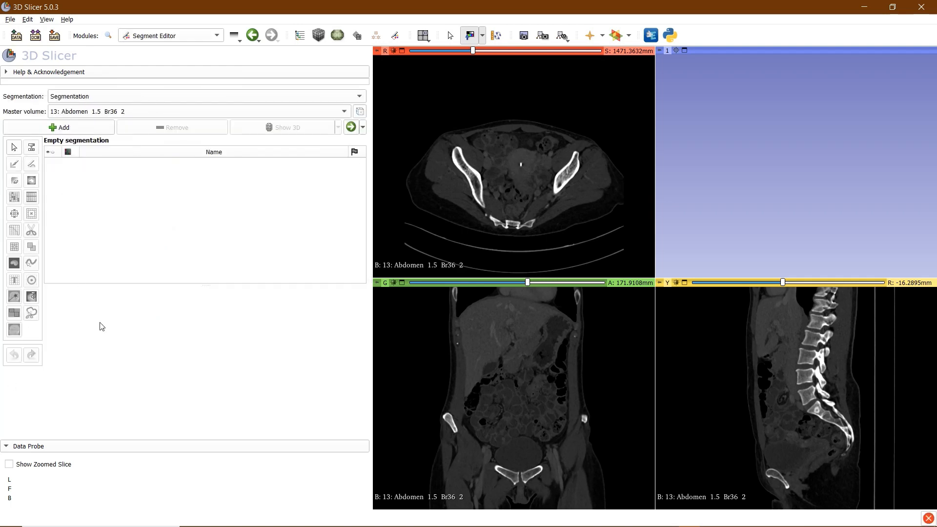
pyautogui.doubleClick(61, 128)
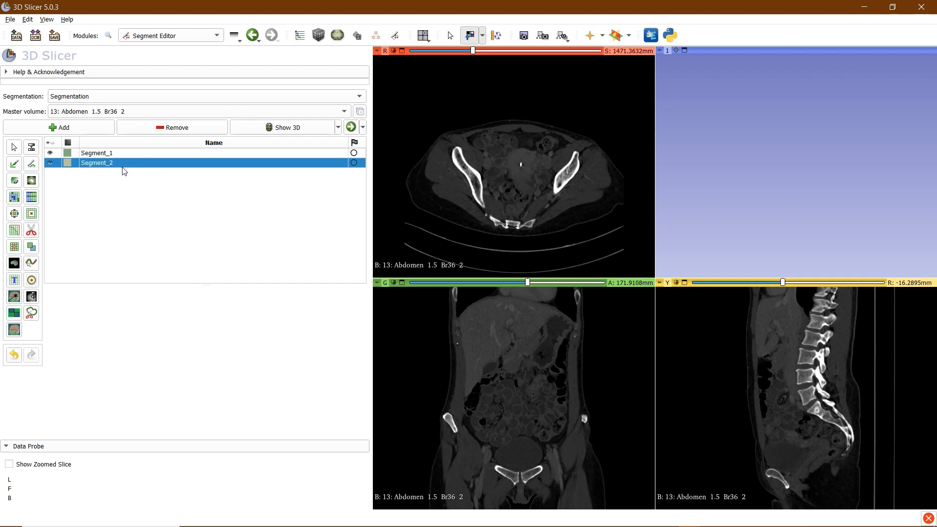
pyautogui.doubleClick(95, 163)
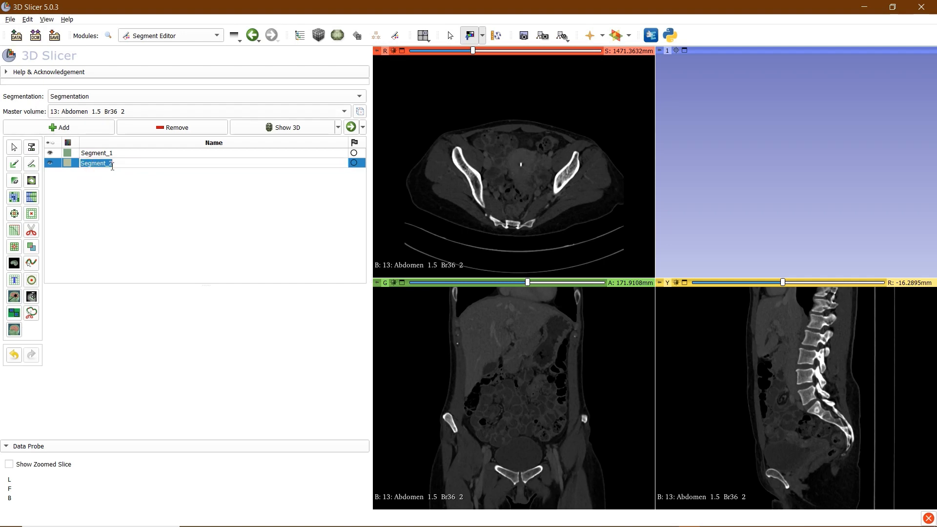
pyautogui.write('Bone')
pyautogui.click(126, 213)
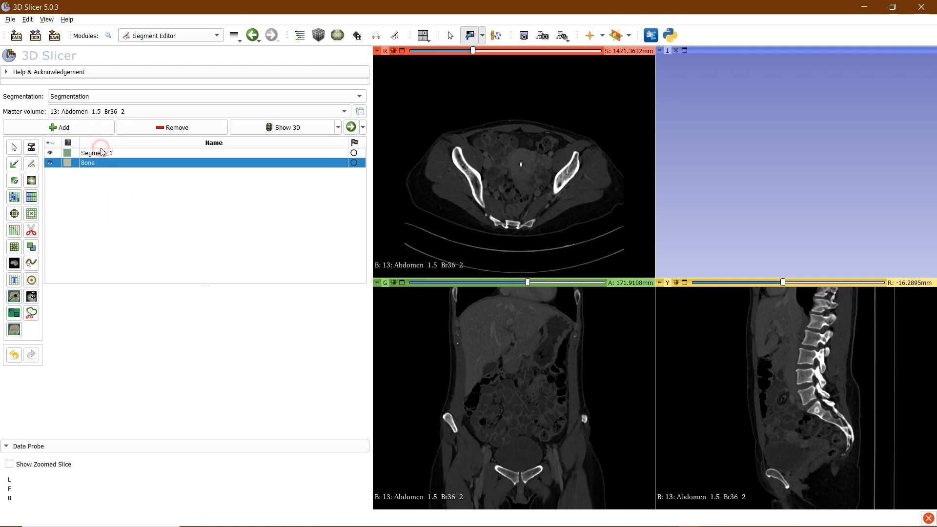
pyautogui.doubleClick(100, 153)
pyautogui.write('Background')
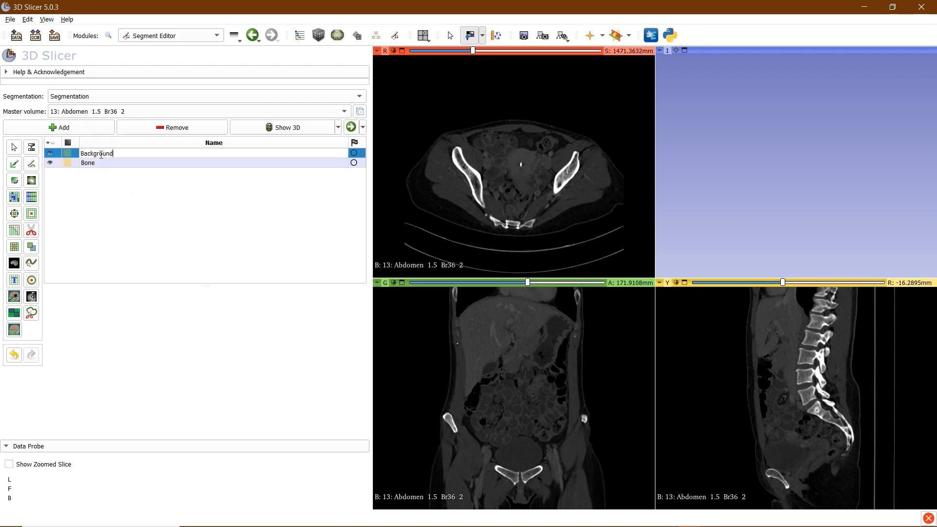
pyautogui.click(132, 218)
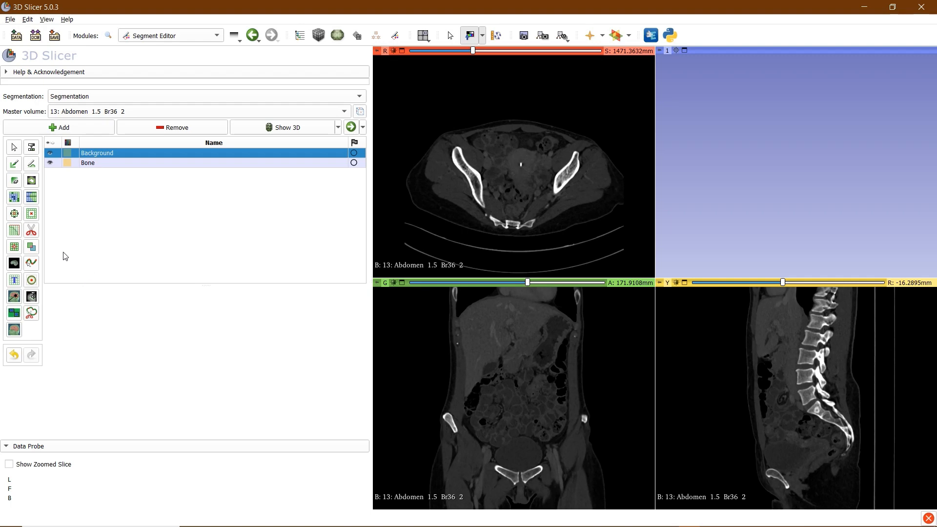
pyautogui.click(31, 150)
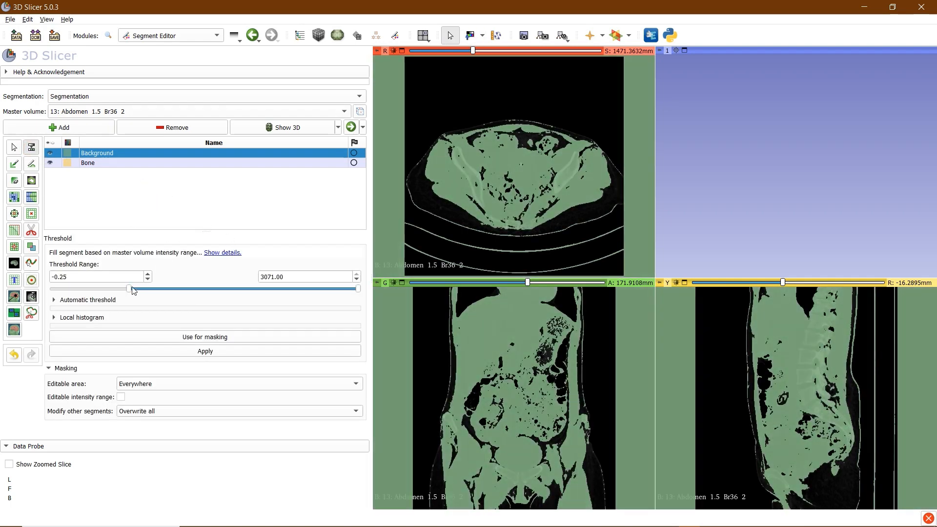
pyautogui.moveTo(129, 289); pyautogui.dragTo(157, 300)
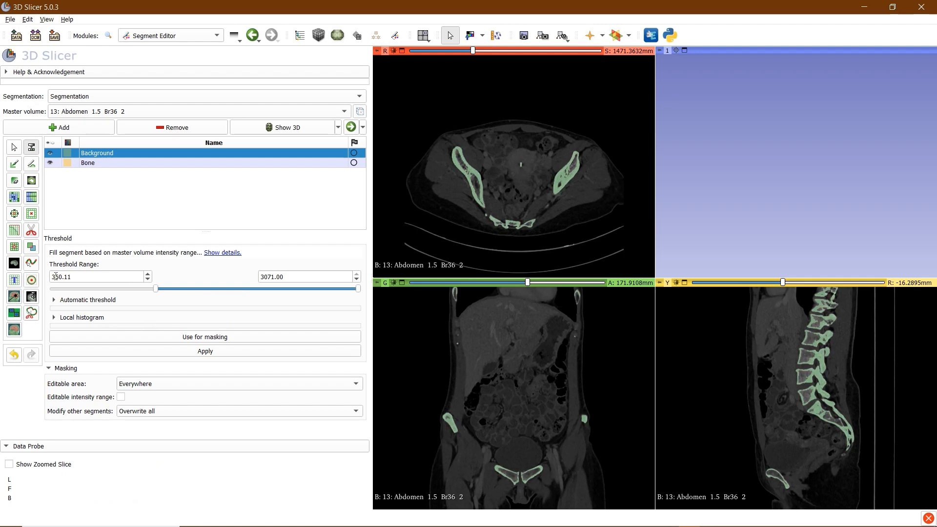
pyautogui.scroll(-7, 505, 185)
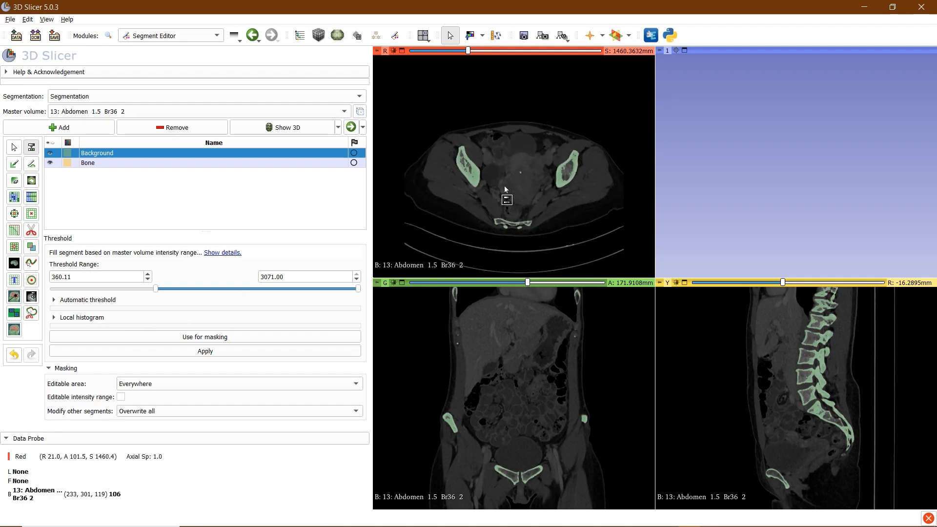
pyautogui.scroll(-9, 502, 174)
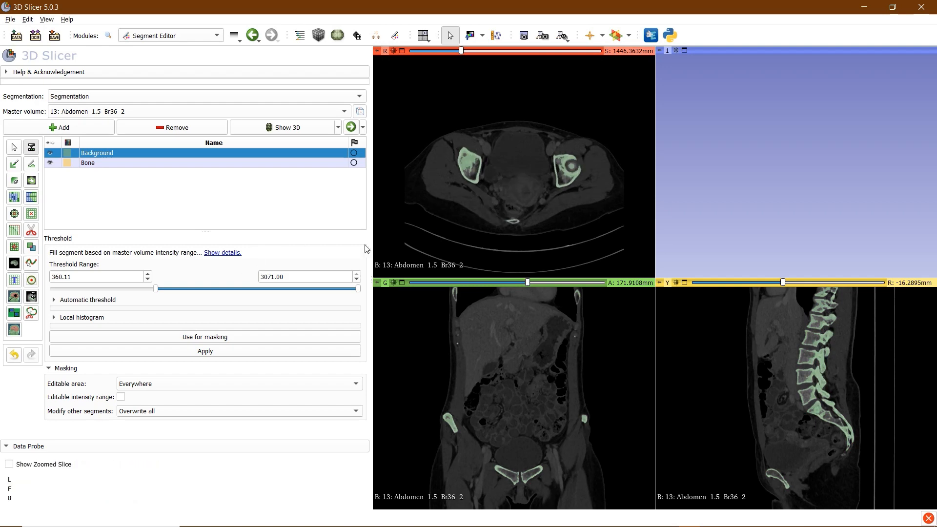
pyautogui.scroll(16, 387, 197)
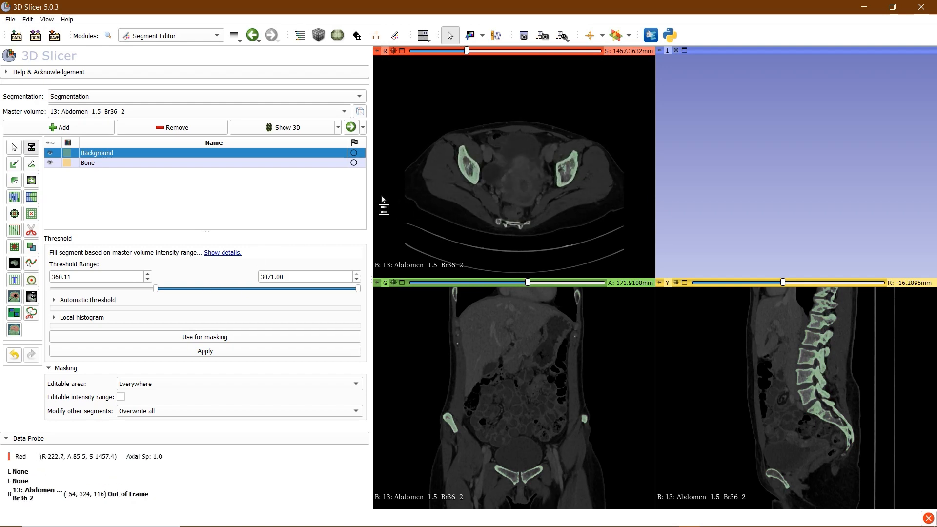
# Set the Threshold Range minimum to 210
pyautogui.doubleClick(61, 277)
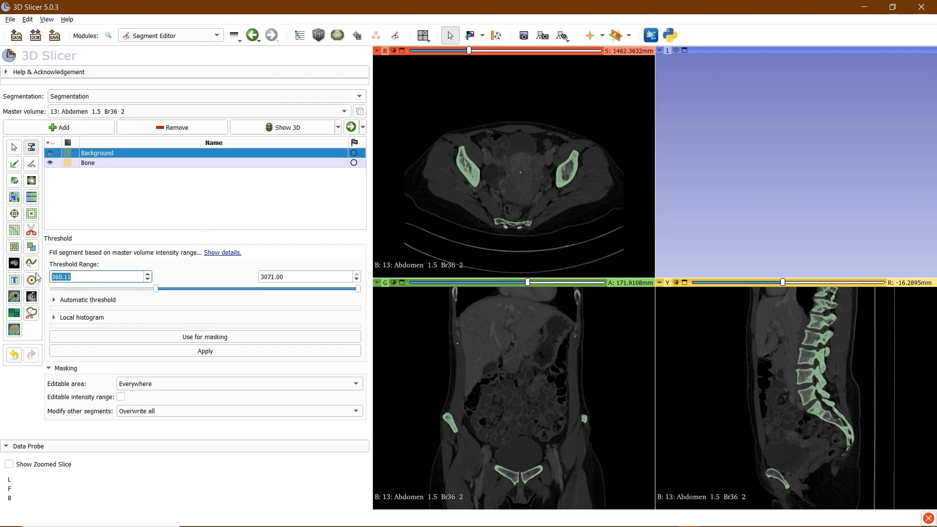
pyautogui.write('210')
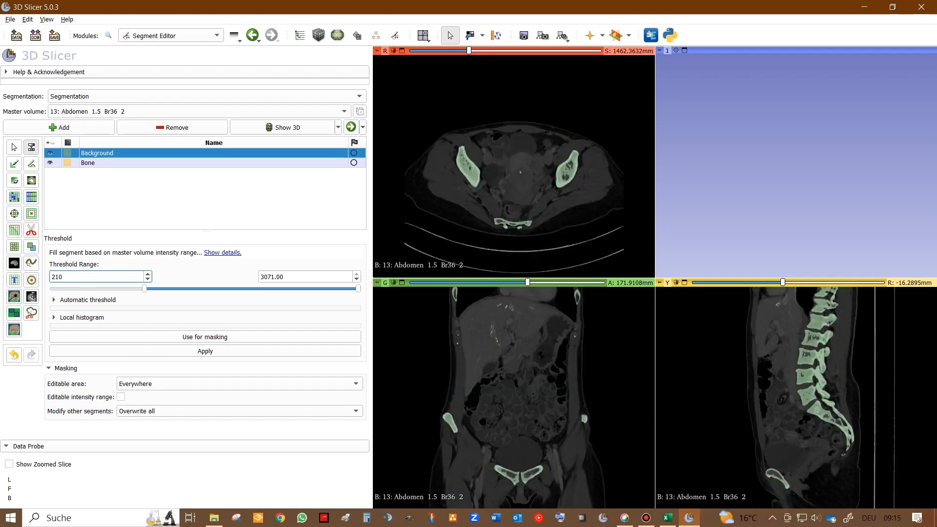
pyautogui.press('Return')
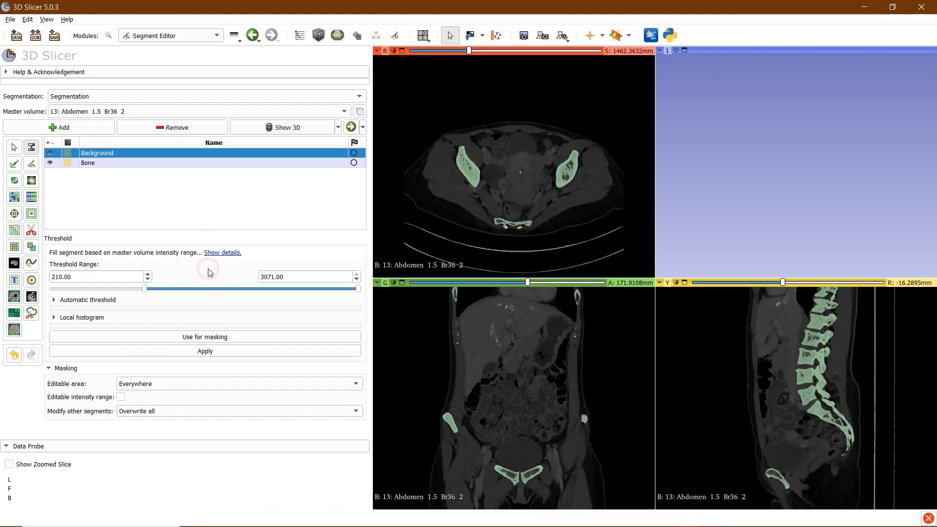
# Scroll through the axial slices to review the 210–3071 bone preview
pyautogui.scroll(20, 498, 200)
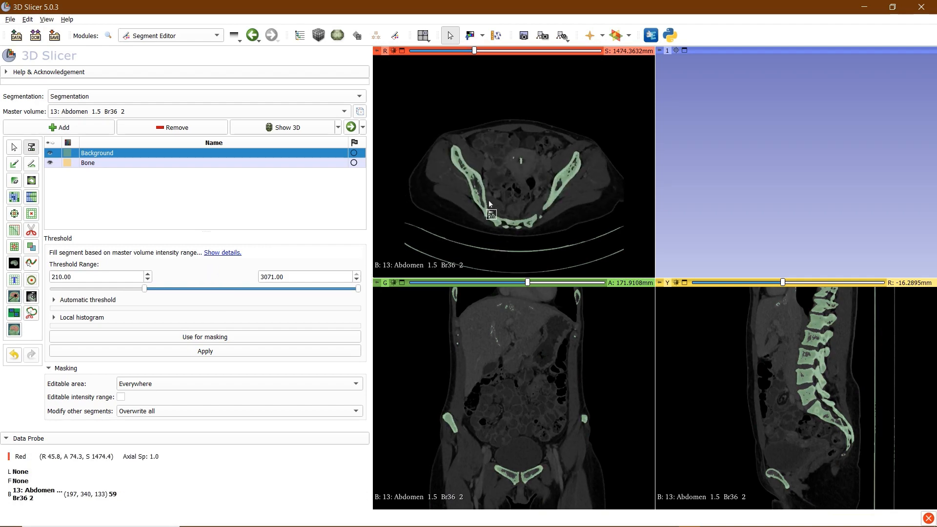
pyautogui.scroll(13, 490, 203)
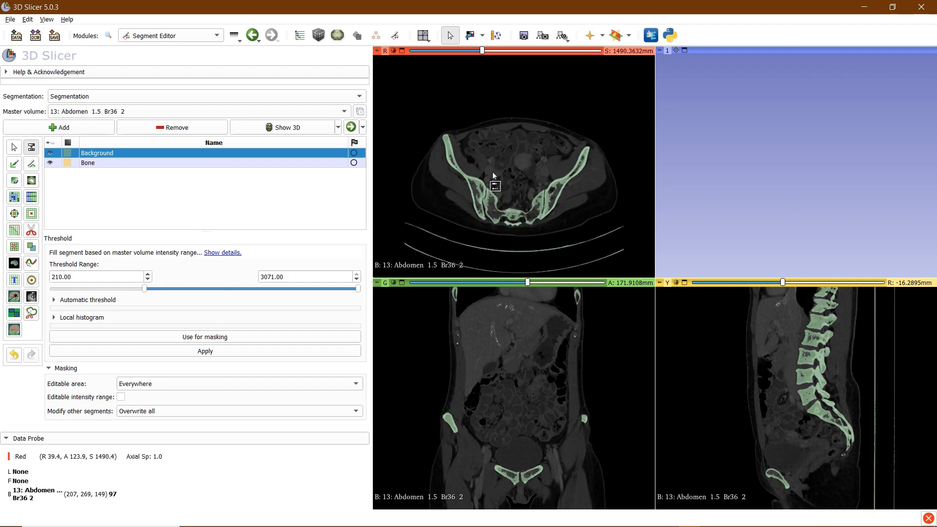
pyautogui.scroll(20, 495, 179)
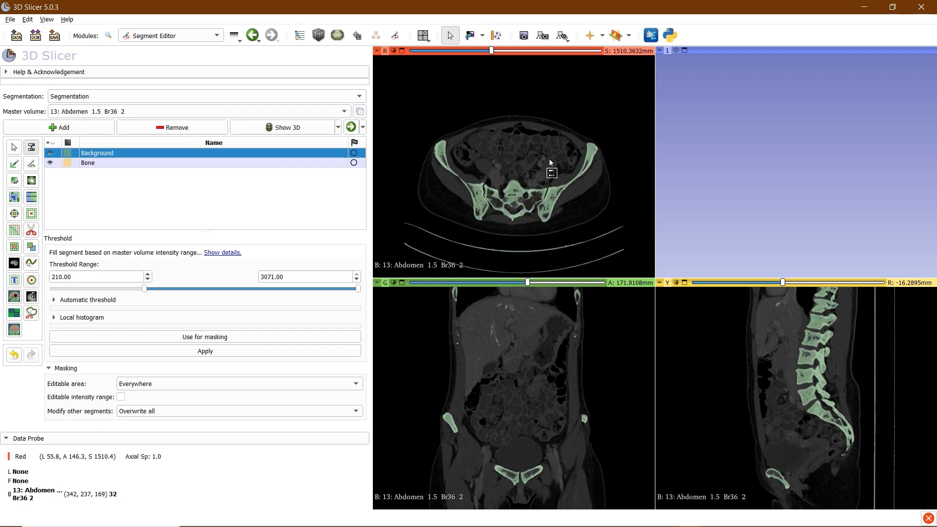
pyautogui.scroll(20, 537, 153)
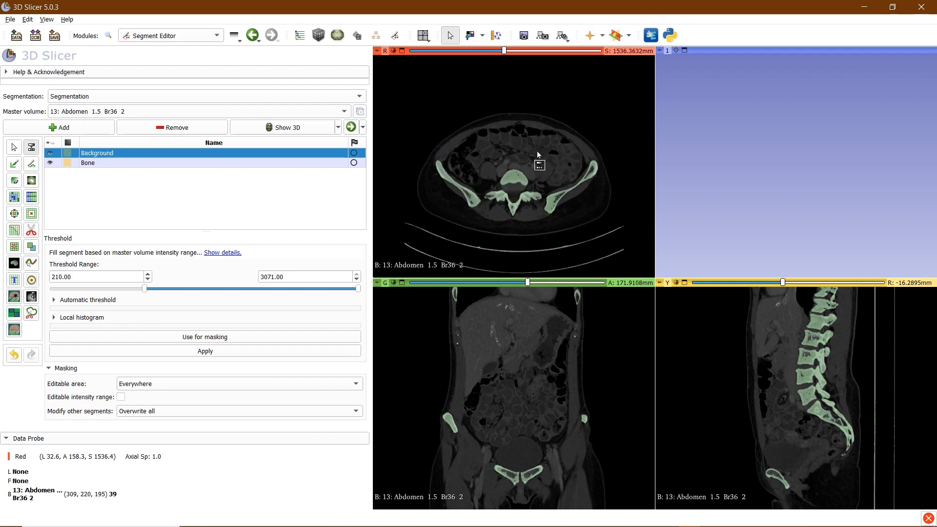
pyautogui.scroll(20, 538, 152)
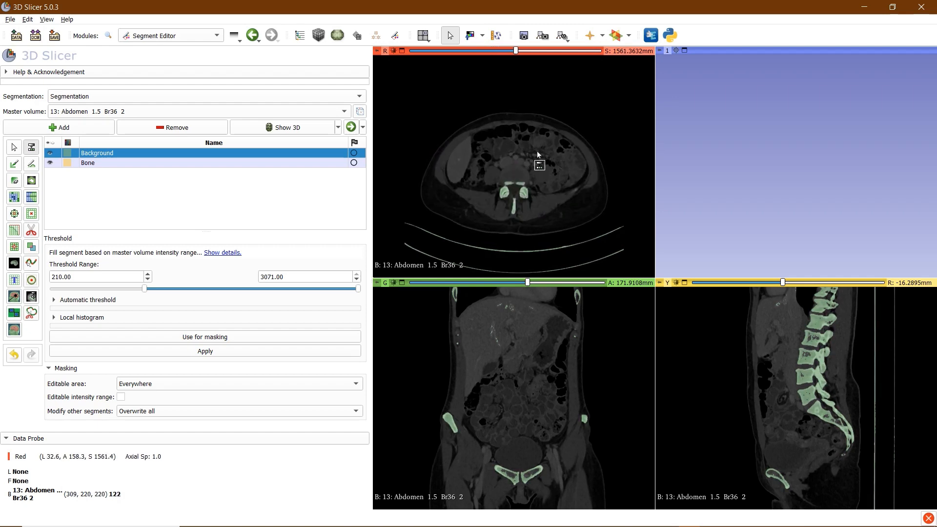
pyautogui.scroll(20, 529, 56)
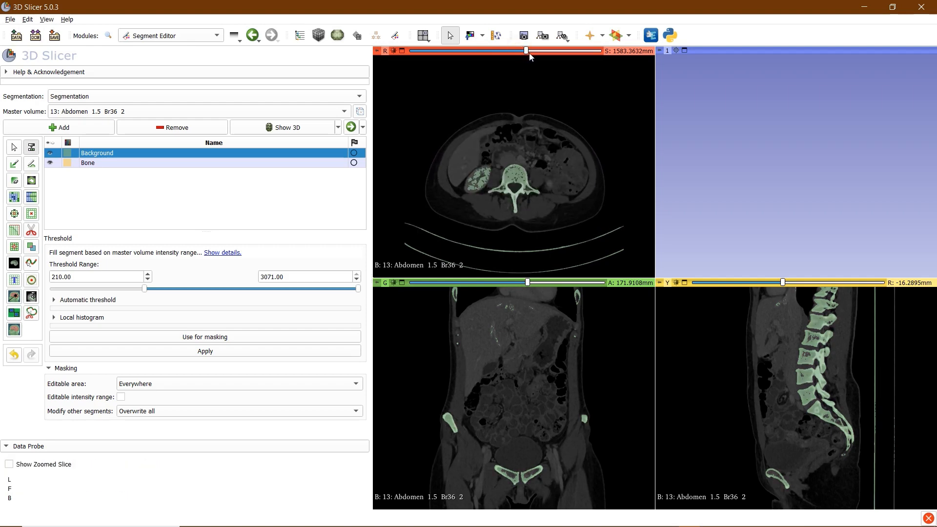
pyautogui.moveTo(527, 53); pyautogui.dragTo(495, 51)
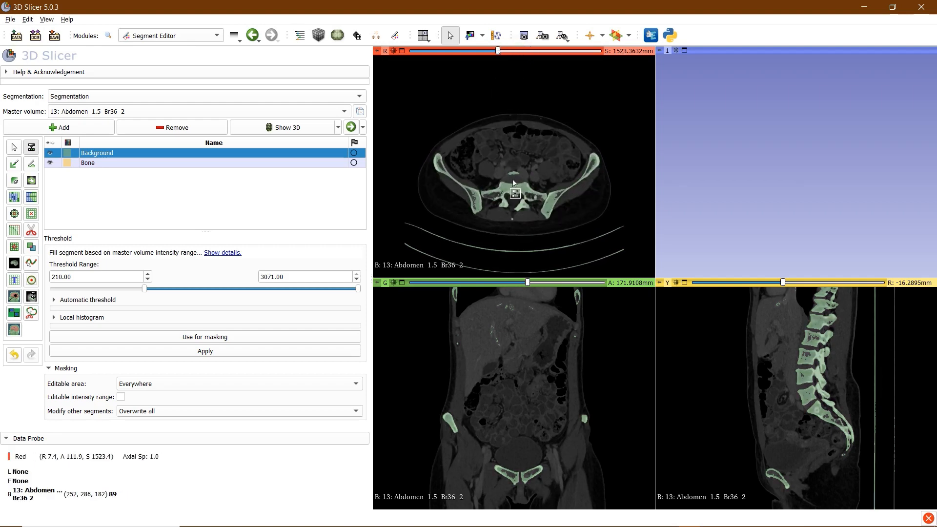
pyautogui.scroll(-10, 525, 200)
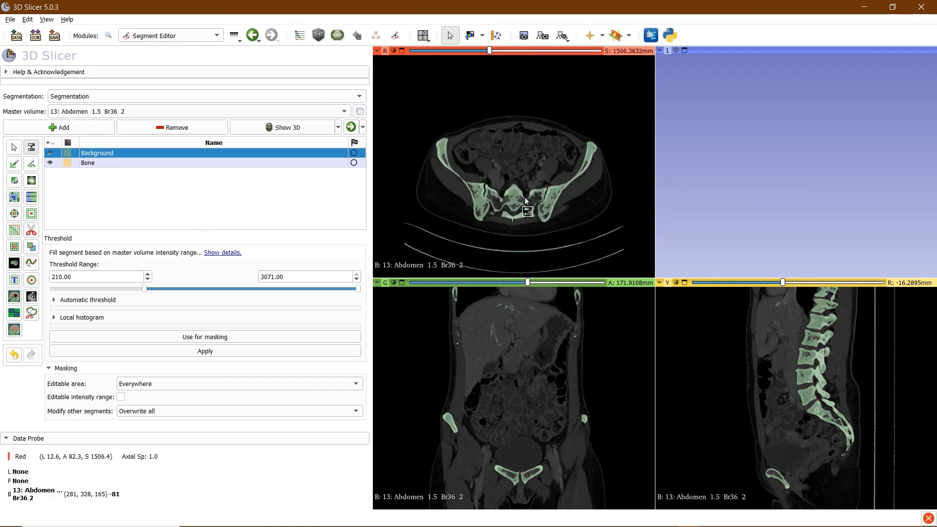
pyautogui.scroll(-15, 536, 226)
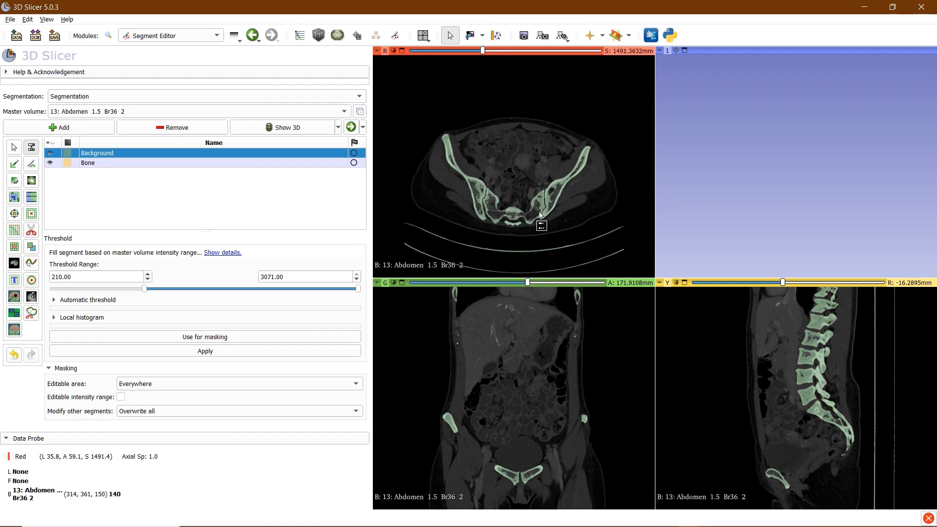
pyautogui.scroll(-15, 491, 173)
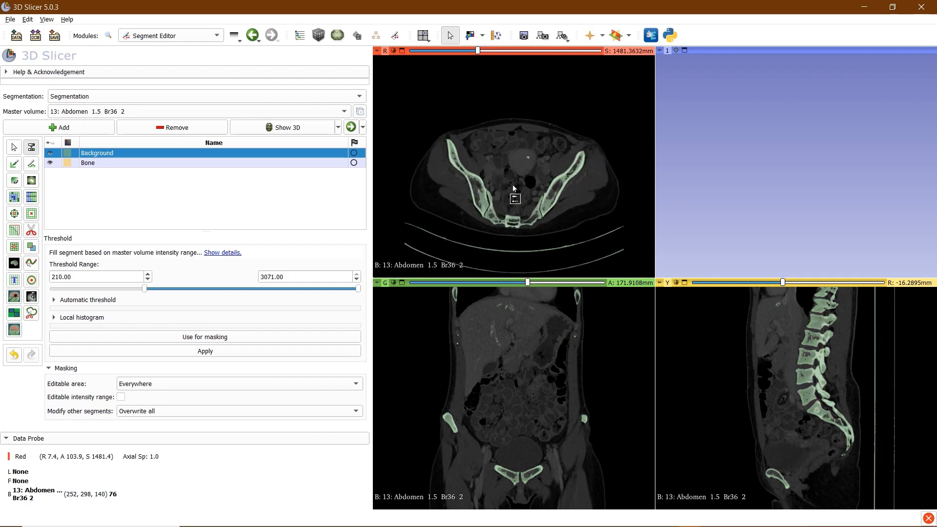
pyautogui.scroll(-20, 513, 184)
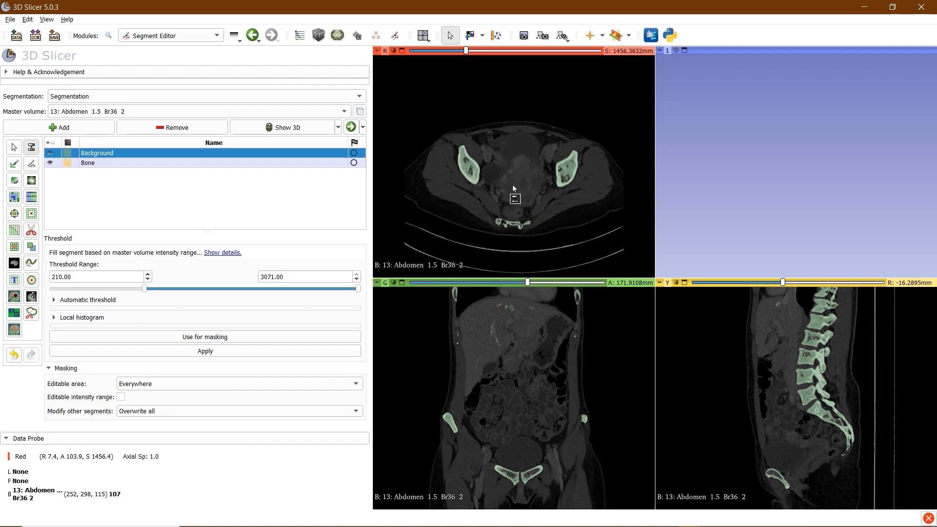
pyautogui.scroll(3, 513, 185)
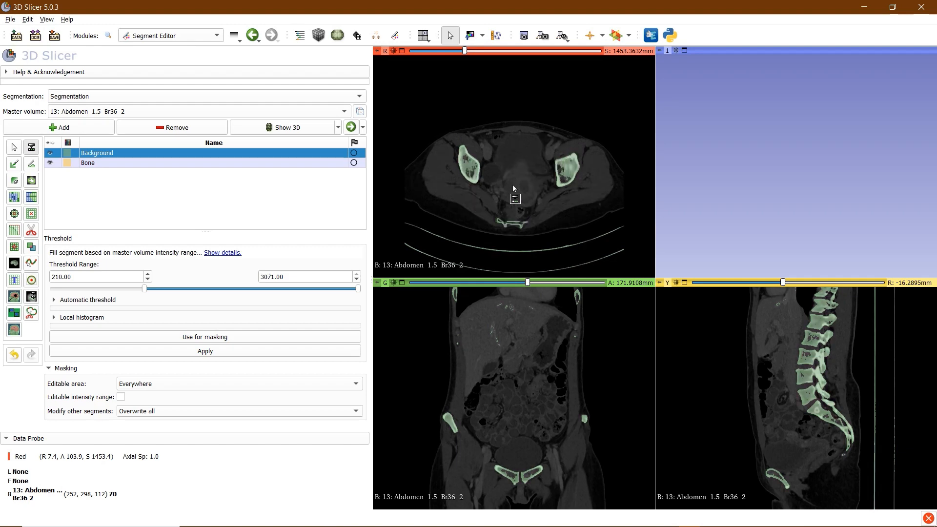
pyautogui.scroll(-3, 513, 186)
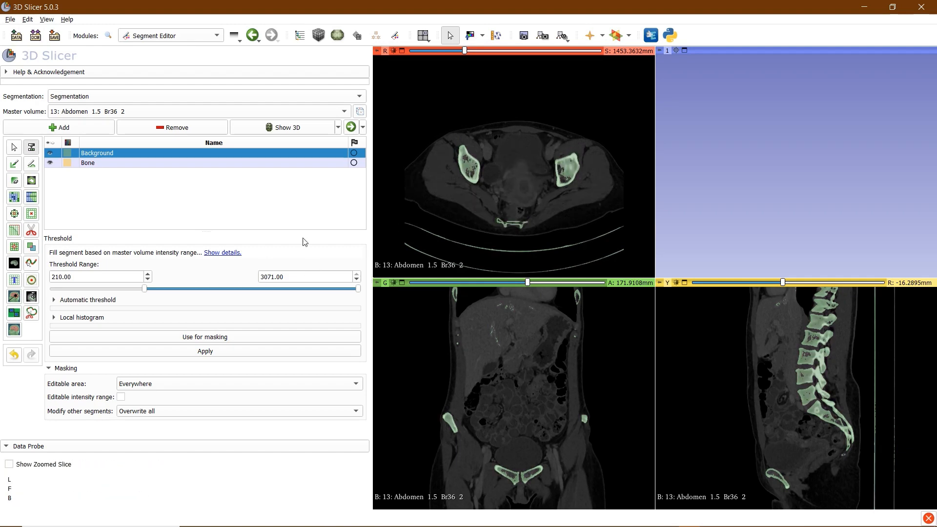
pyautogui.scroll(9, 536, 180)
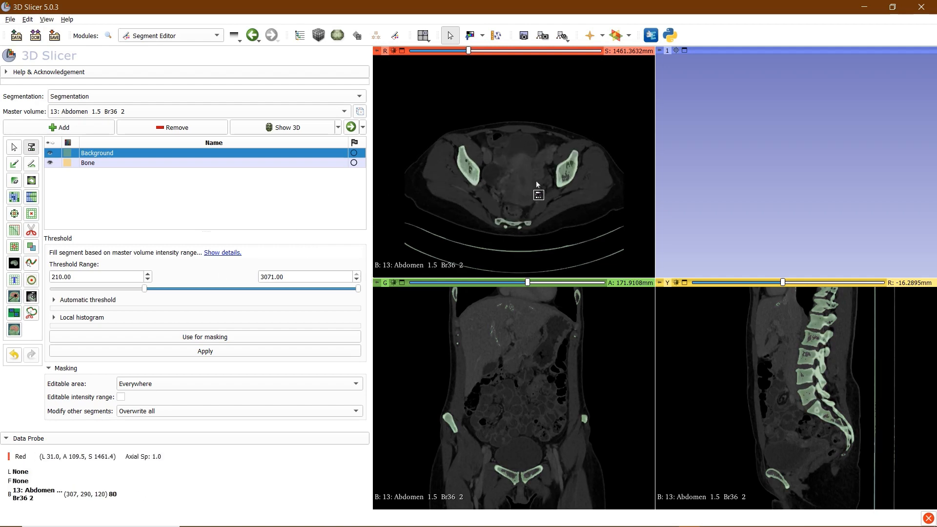
pyautogui.scroll(13, 526, 139)
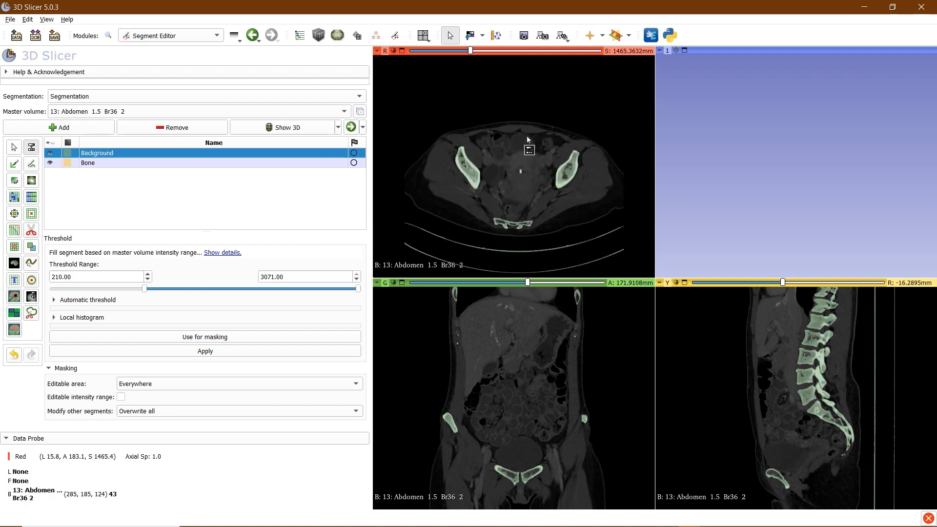
pyautogui.scroll(-20, 465, 190)
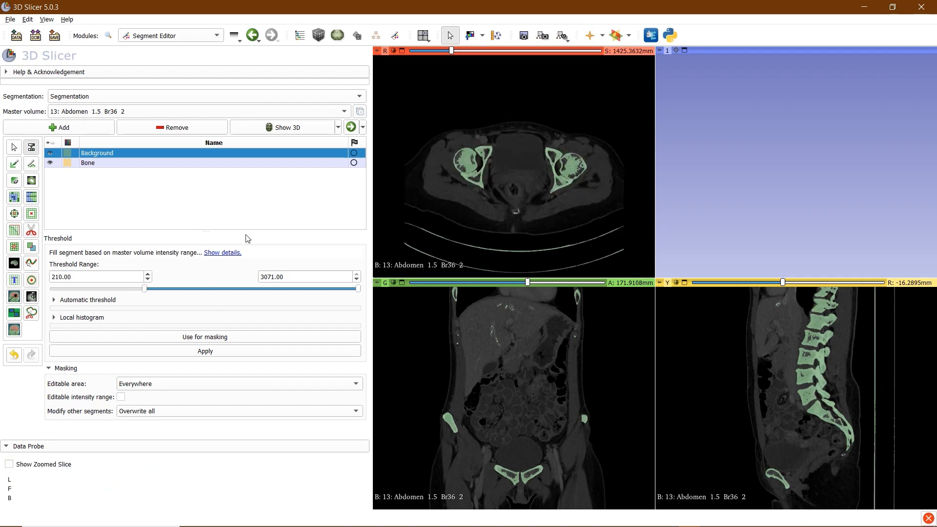
# Use the 210–3071 range as the paint mask and paint Bone at the pelvis midline and left pubic ramus
pyautogui.click(211, 340)
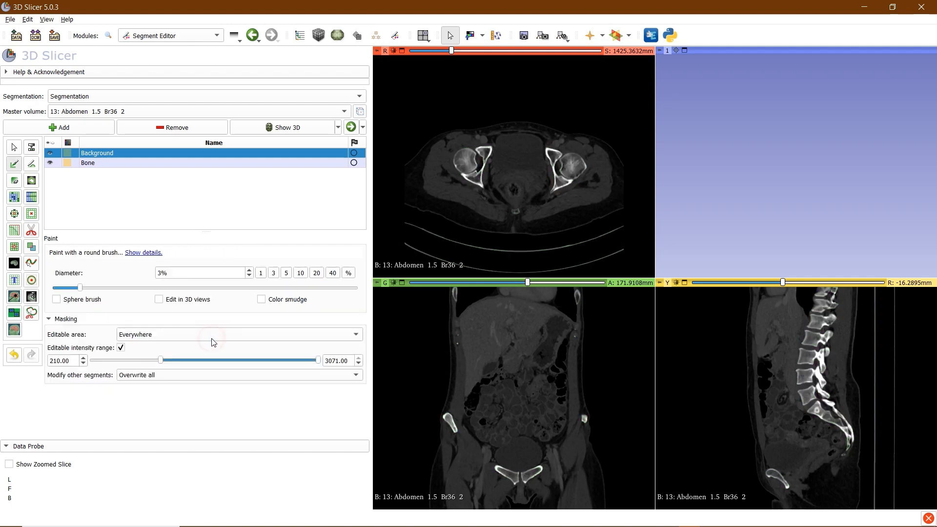
pyautogui.scroll(-20, 562, 155)
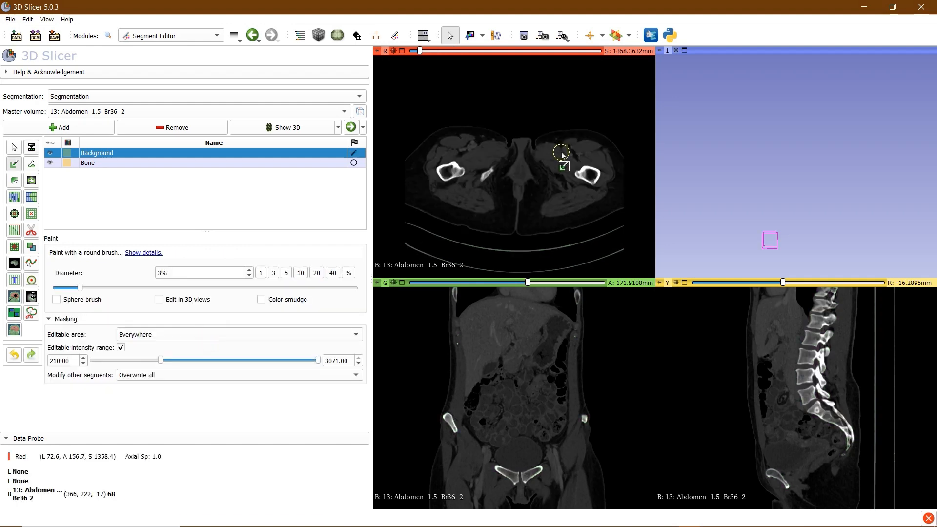
pyautogui.click(84, 164)
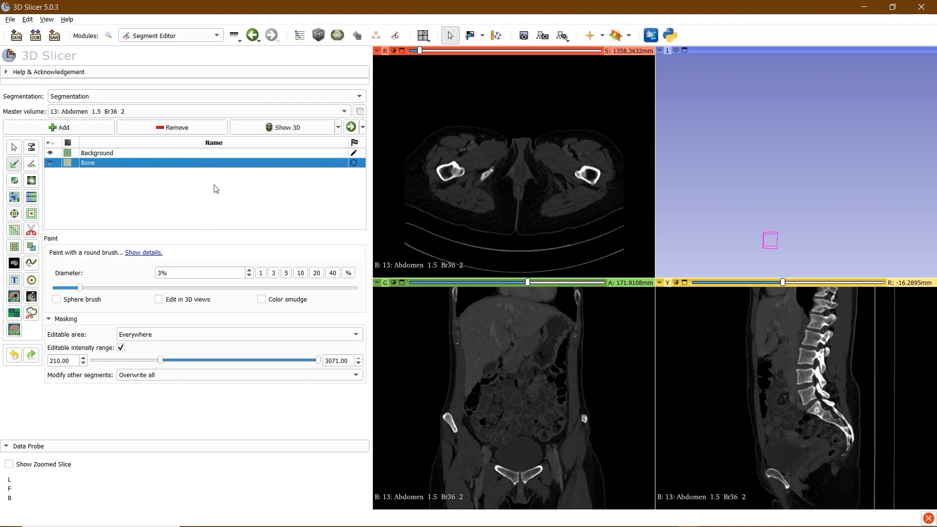
pyautogui.scroll(1, 442, 118)
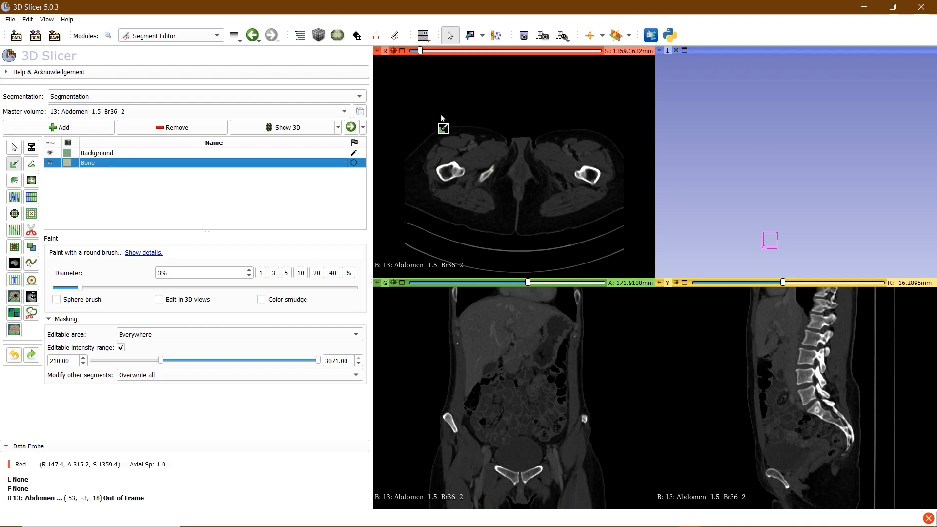
pyautogui.scroll(1, 493, 180)
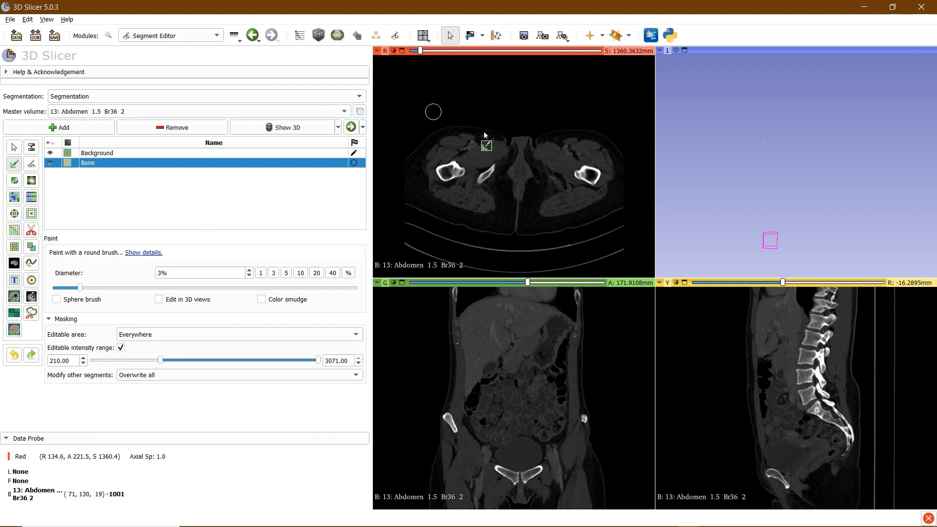
pyautogui.click(511, 143)
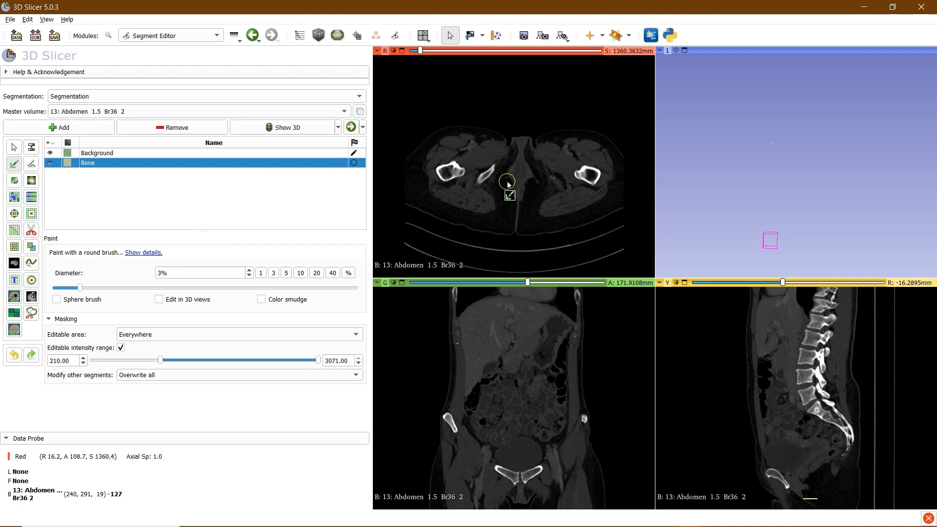
pyautogui.moveTo(489, 198)
pyautogui.mouseDown()
pyautogui.moveTo(481, 181)
pyautogui.moveTo(494, 166)
pyautogui.mouseUp()
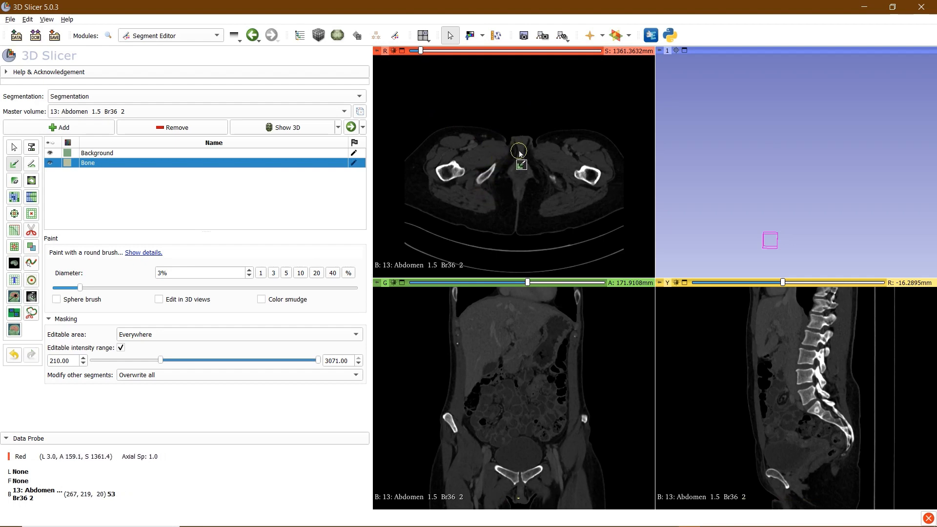
# On higher slices, paint Bone over the ischia, pubic symphysis and around both hip sockets
pyautogui.scroll(20, 520, 154)
pyautogui.scroll(9, 520, 152)
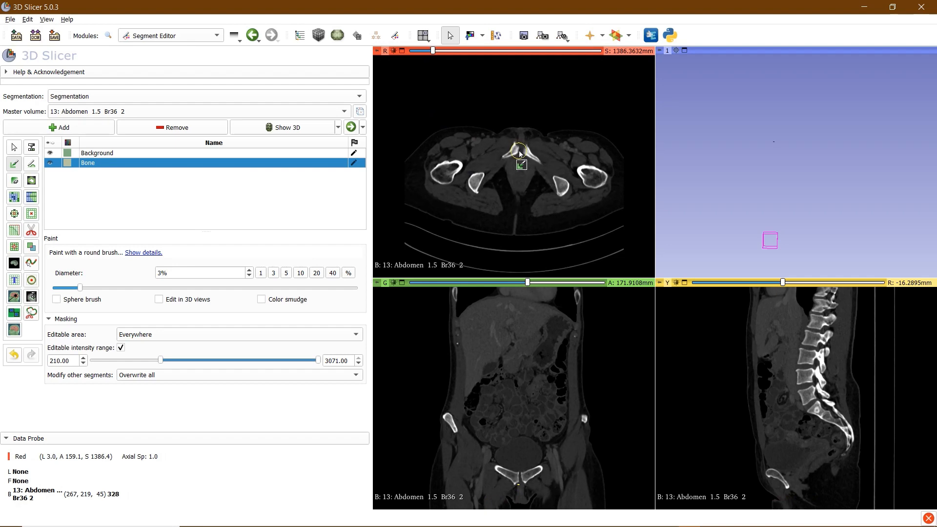
pyautogui.moveTo(473, 185); pyautogui.dragTo(479, 189)
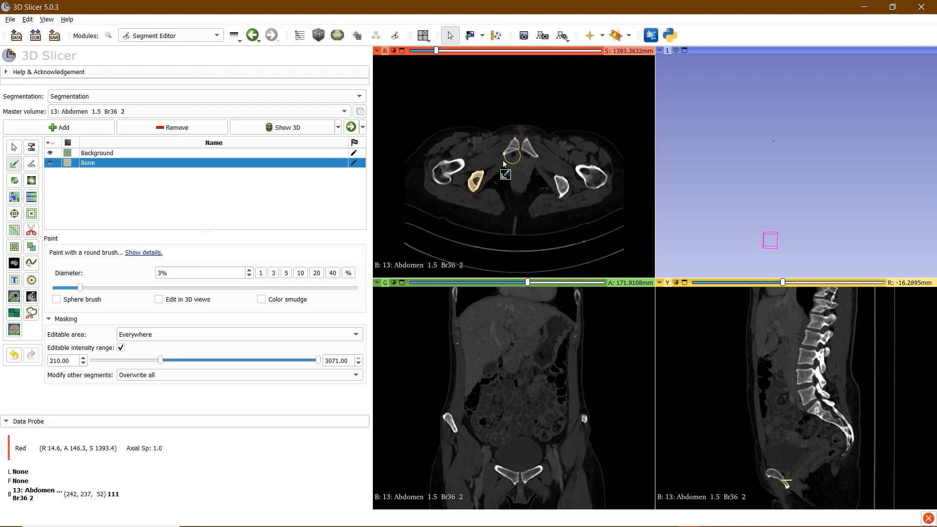
pyautogui.moveTo(511, 153)
pyautogui.mouseDown()
pyautogui.moveTo(515, 145)
pyautogui.moveTo(537, 158)
pyautogui.moveTo(560, 190)
pyautogui.moveTo(562, 210)
pyautogui.mouseUp()
pyautogui.scroll(1, 521, 183)
pyautogui.scroll(20, 520, 183)
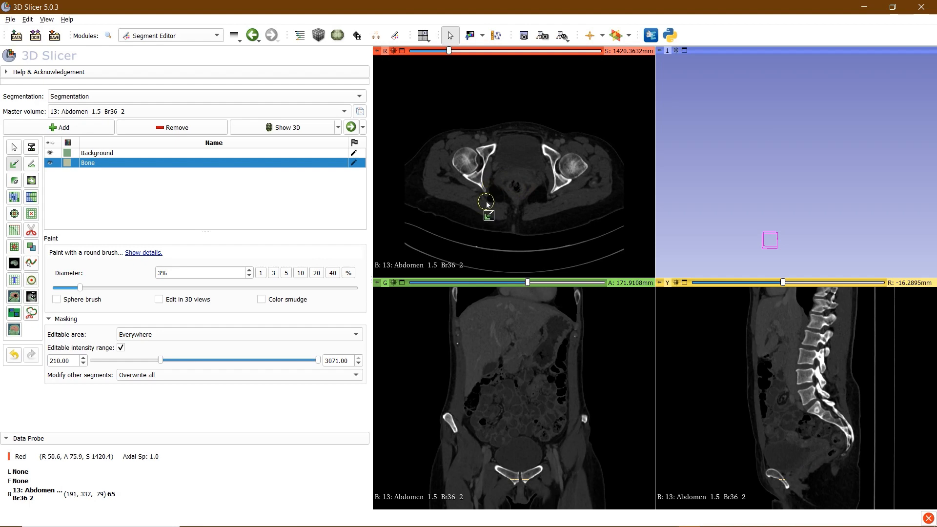
pyautogui.moveTo(481, 191); pyautogui.dragTo(476, 185)
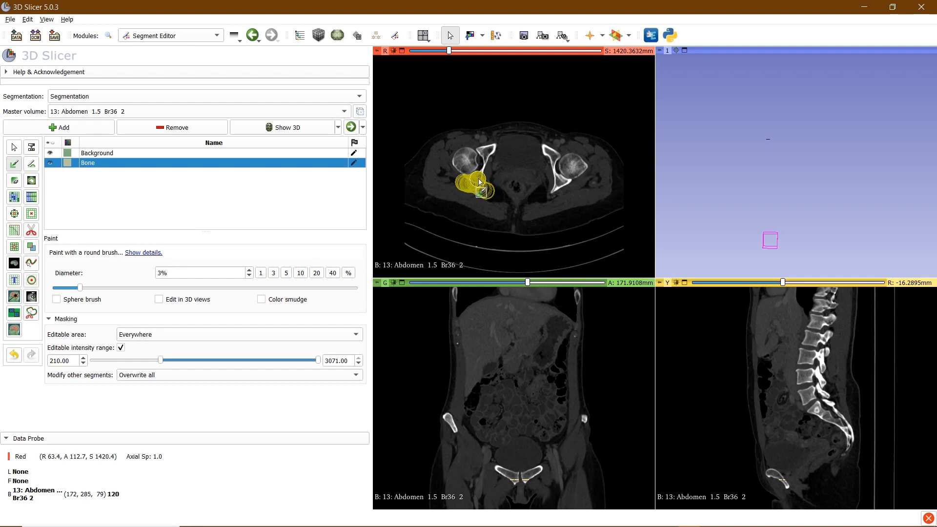
pyautogui.moveTo(488, 172); pyautogui.dragTo(493, 155)
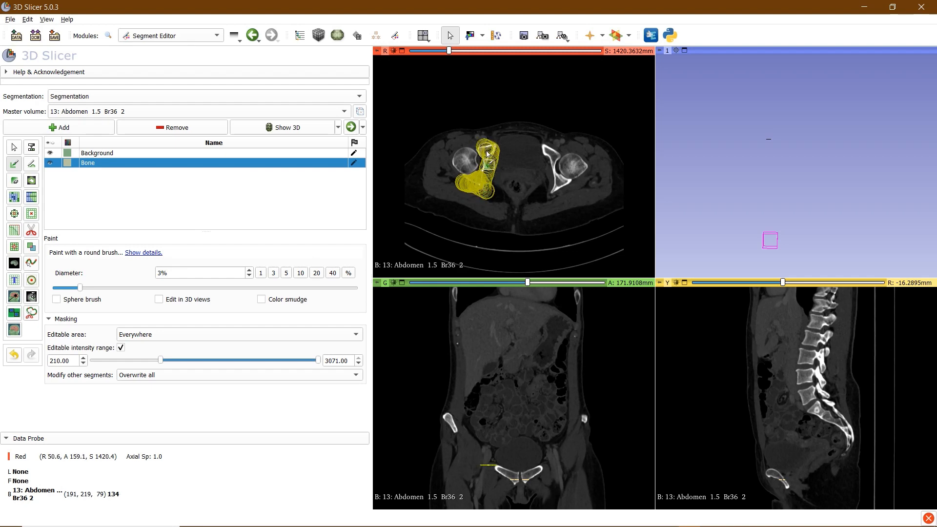
pyautogui.moveTo(532, 190)
pyautogui.mouseDown()
pyautogui.moveTo(560, 188)
pyautogui.moveTo(543, 146)
pyautogui.moveTo(552, 158)
pyautogui.mouseUp()
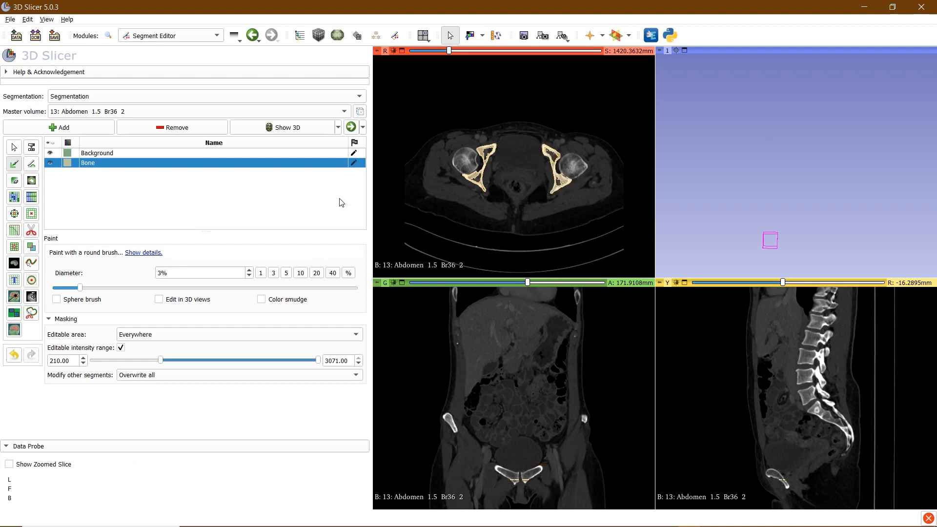
# Paint both femoral heads into the Background segment on this axial slice, then reselect Bone
pyautogui.click(144, 154)
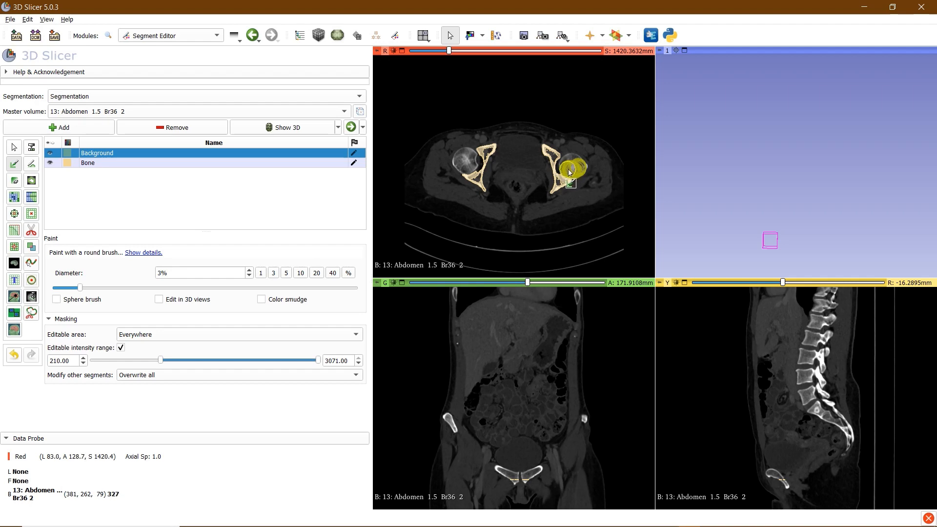
pyautogui.moveTo(573, 172); pyautogui.dragTo(568, 166)
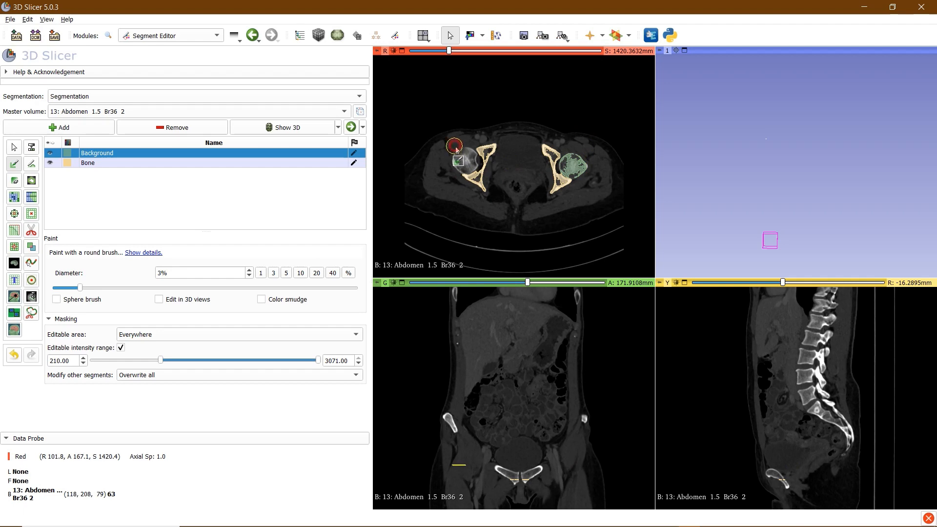
pyautogui.moveTo(456, 150); pyautogui.dragTo(465, 155)
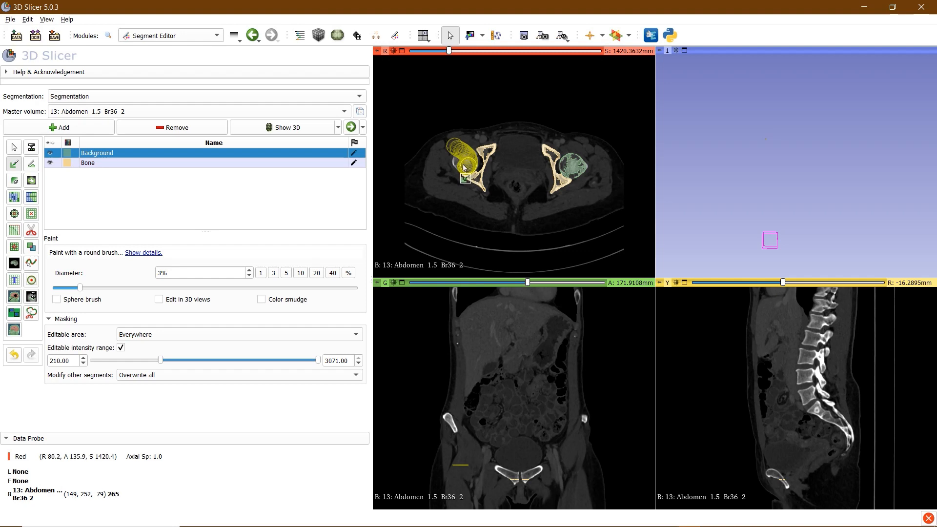
pyautogui.moveTo(464, 168); pyautogui.dragTo(455, 161)
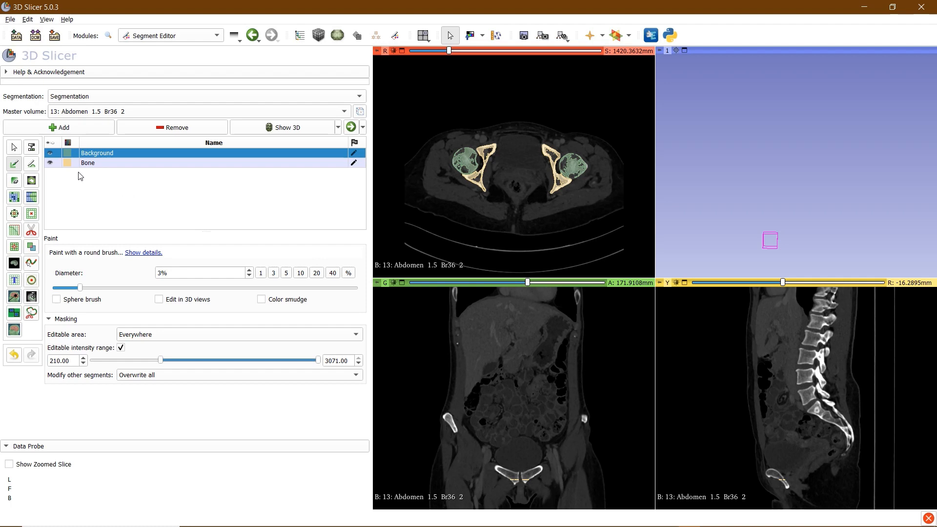
pyautogui.click(99, 162)
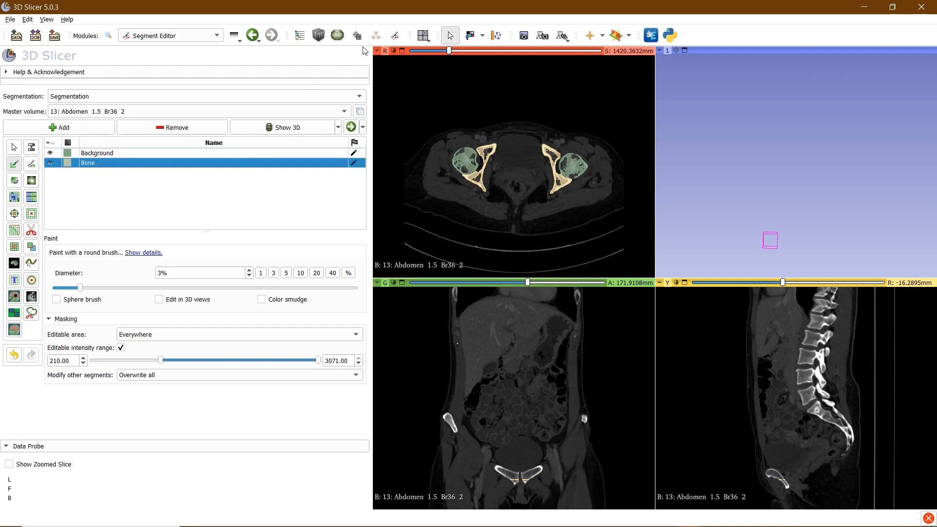
# Paint Bone over both iliac wings and the sacrum on two higher axial slices
pyautogui.scroll(5, 473, 51)
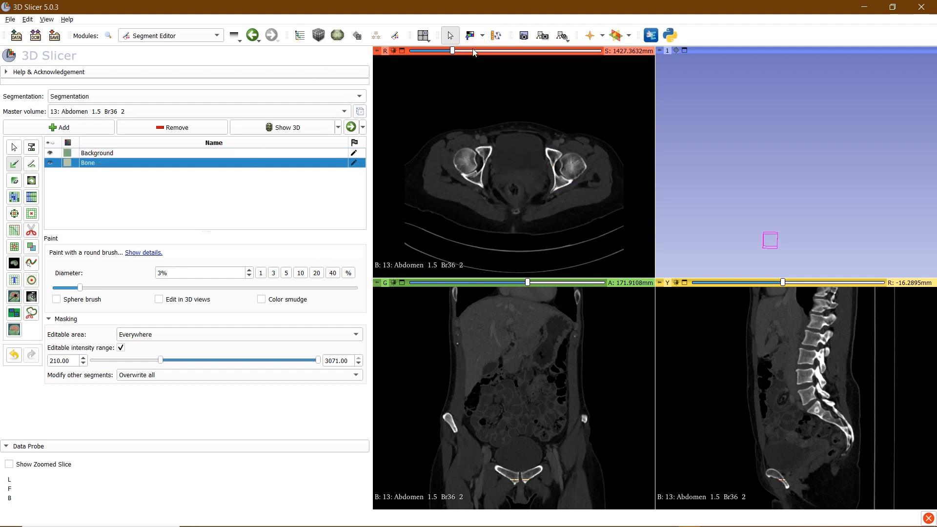
pyautogui.scroll(15, 489, 165)
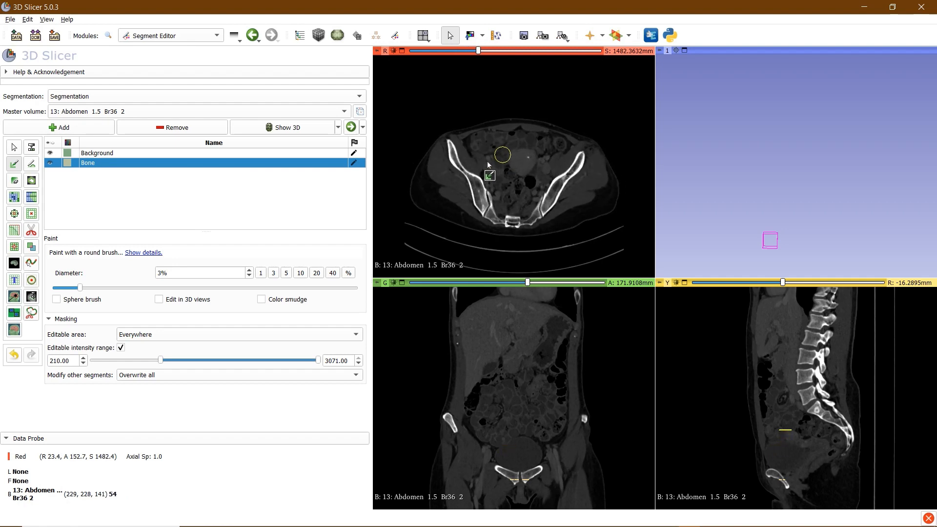
pyautogui.moveTo(449, 142)
pyautogui.mouseDown()
pyautogui.moveTo(488, 214)
pyautogui.moveTo(513, 224)
pyautogui.moveTo(547, 202)
pyautogui.moveTo(585, 153)
pyautogui.mouseUp()
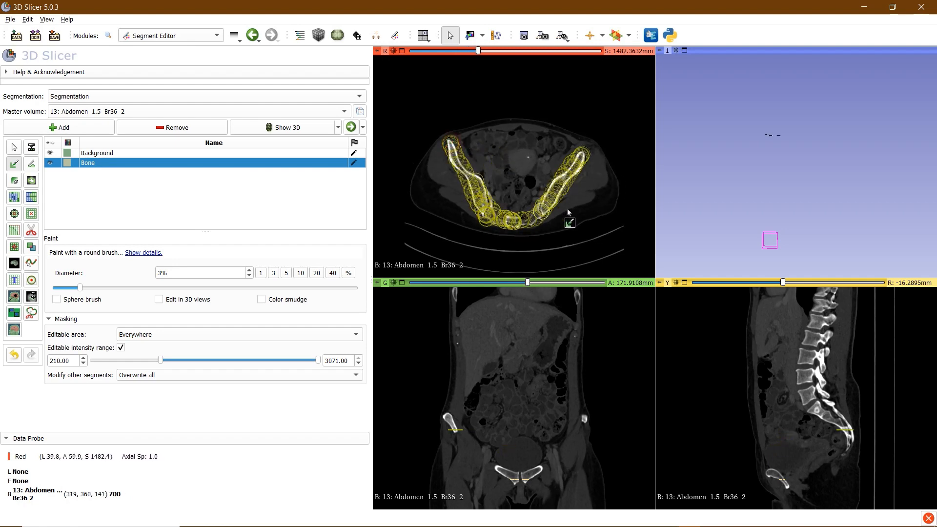
pyautogui.scroll(15, 539, 198)
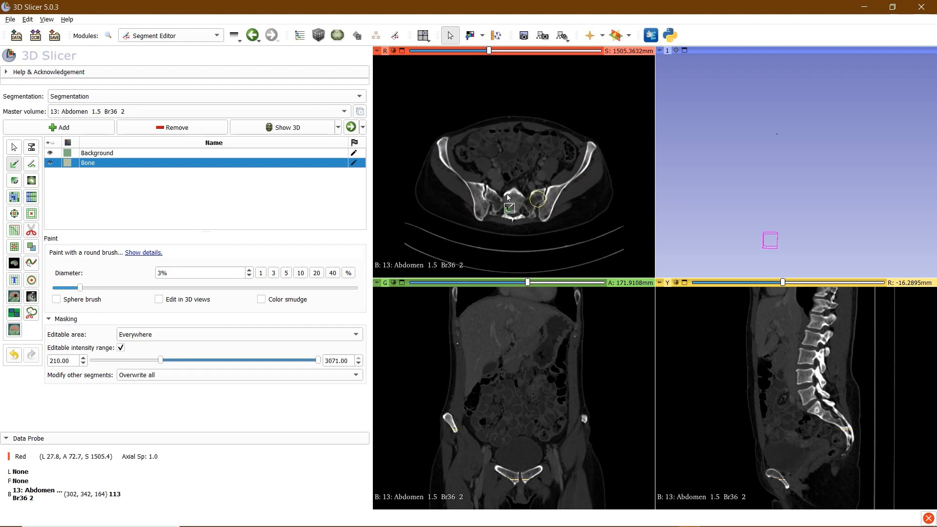
pyautogui.scroll(13, 508, 197)
pyautogui.moveTo(435, 147)
pyautogui.mouseDown()
pyautogui.moveTo(461, 193)
pyautogui.moveTo(483, 202)
pyautogui.moveTo(508, 188)
pyautogui.moveTo(512, 217)
pyautogui.moveTo(534, 198)
pyautogui.moveTo(519, 191)
pyautogui.moveTo(541, 209)
pyautogui.moveTo(554, 203)
pyautogui.moveTo(593, 149)
pyautogui.moveTo(583, 183)
pyautogui.mouseUp()
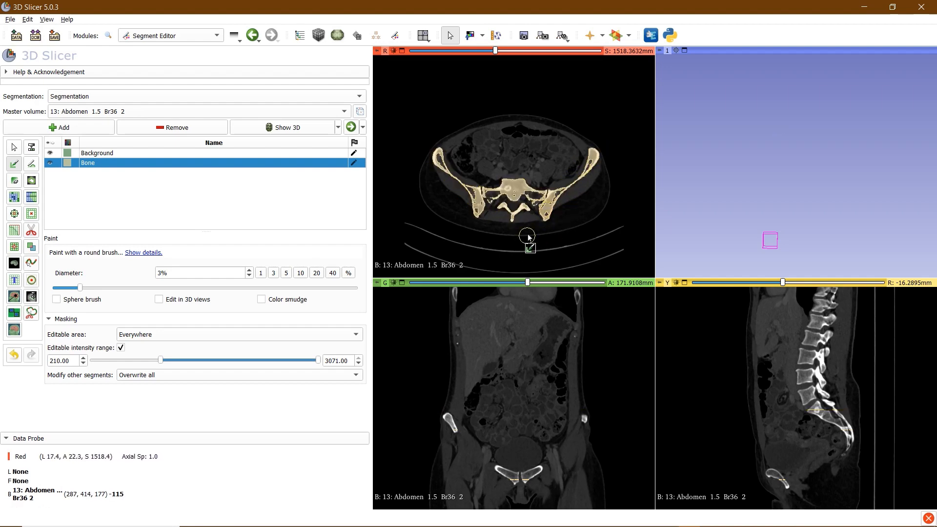
# Zoom in on the lowest lumbar vertebra and add a small Bone stroke to it
pyautogui.scroll(20, 528, 237)
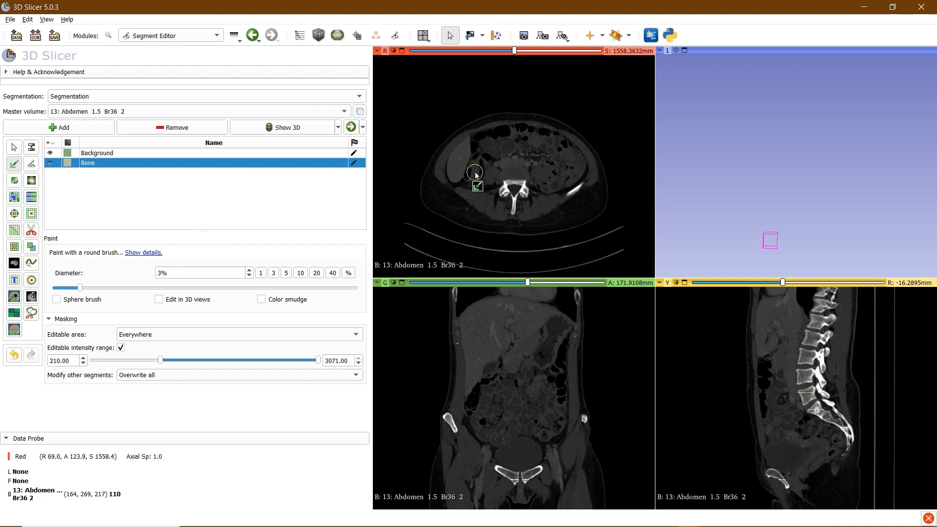
pyautogui.moveTo(496, 151); pyautogui.dragTo(498, 233, button='right')
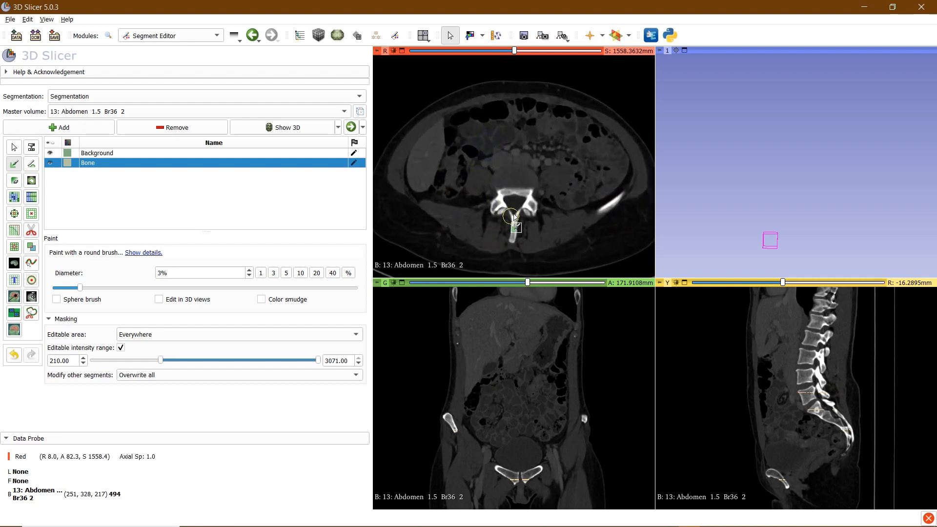
pyautogui.scroll(5, 514, 217)
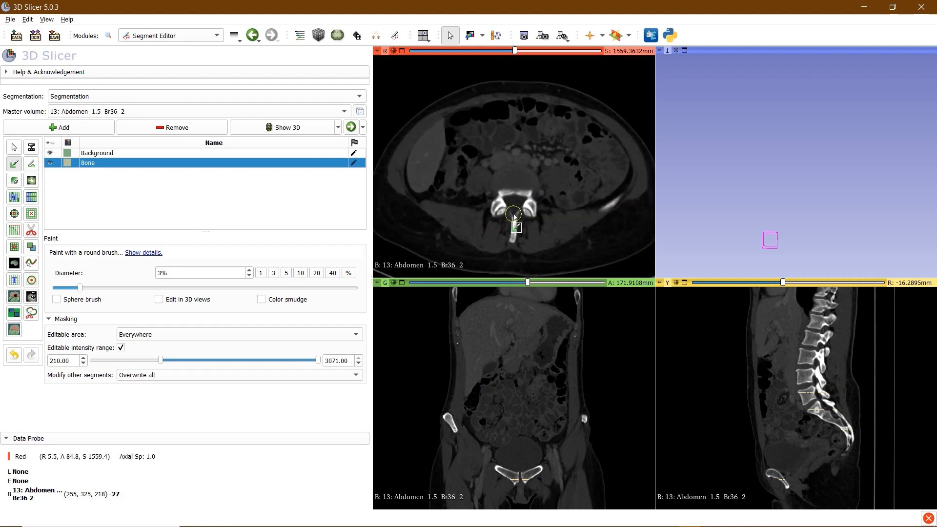
pyautogui.scroll(2, 514, 216)
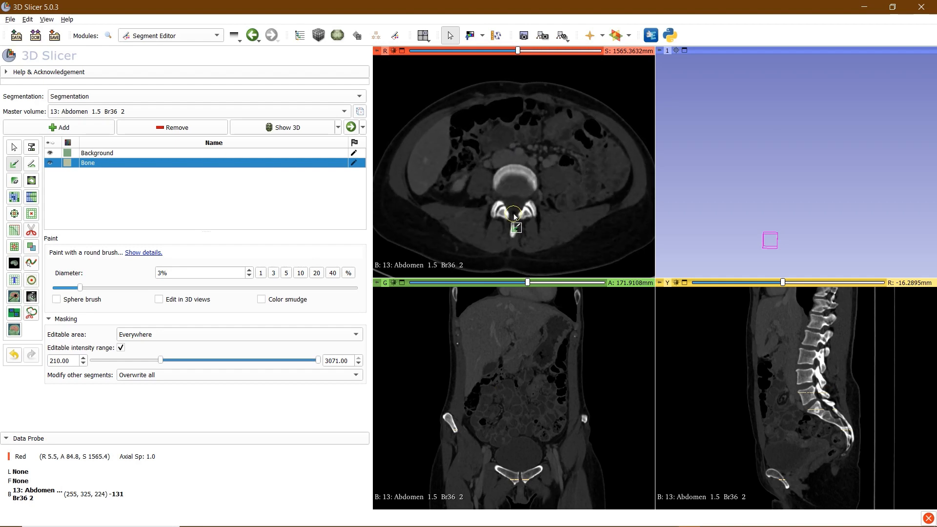
pyautogui.click(801, 385)
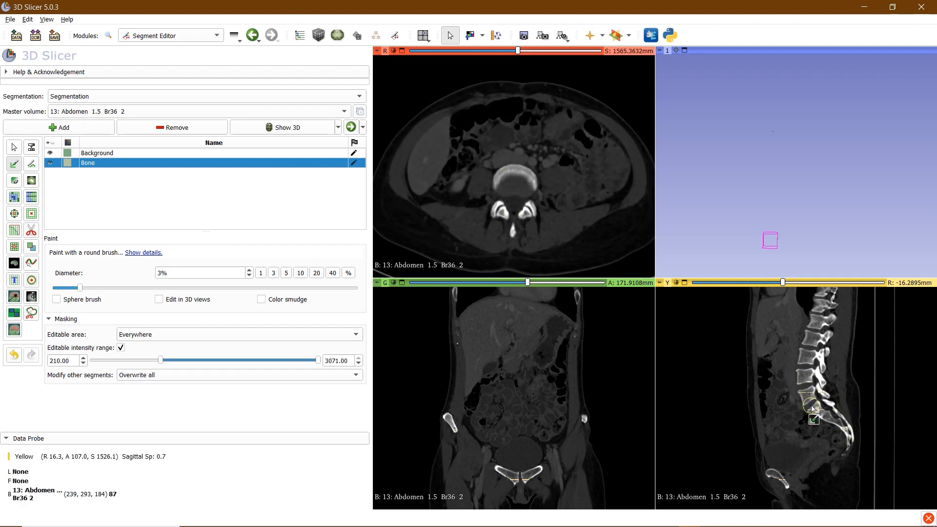
pyautogui.moveTo(840, 361); pyautogui.dragTo(848, 498, button='right')
pyautogui.moveTo(871, 398); pyautogui.dragTo(870, 414, button='right')
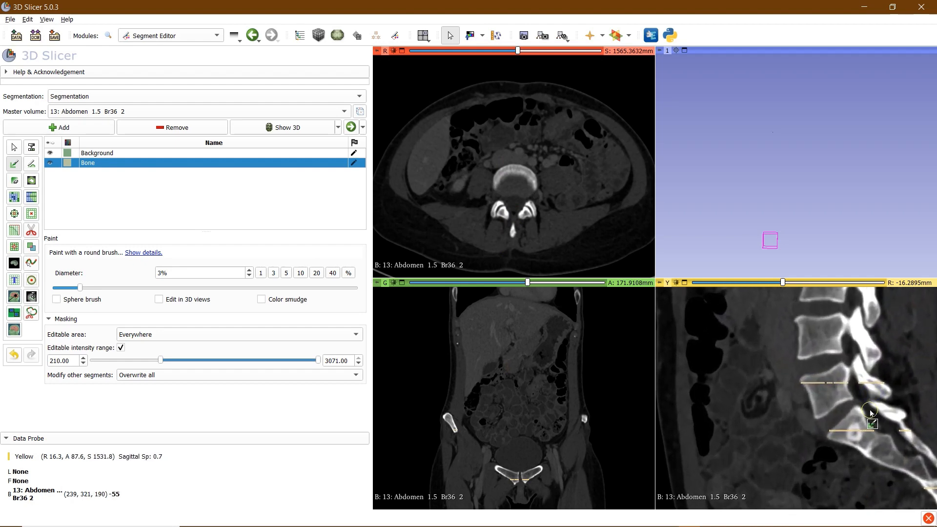
pyautogui.moveTo(869, 411); pyautogui.dragTo(806, 412, button='middle')
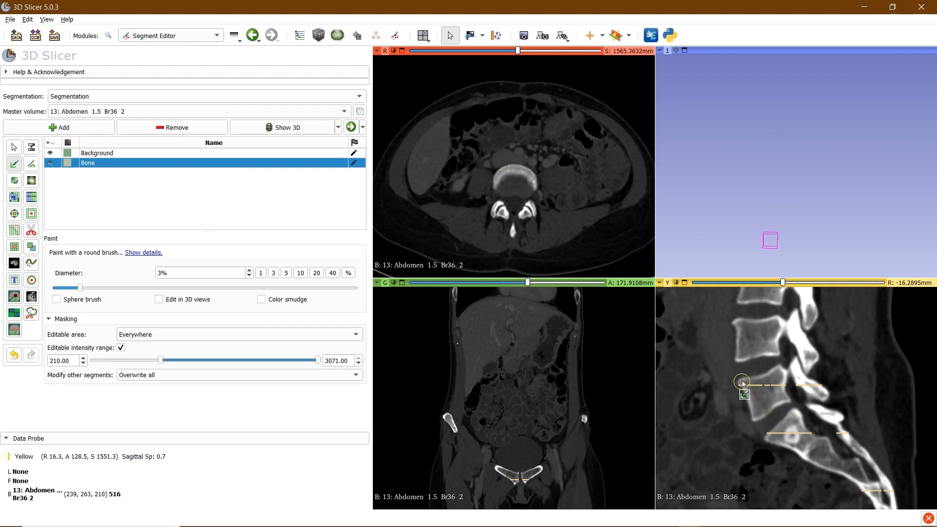
pyautogui.moveTo(742, 383)
pyautogui.mouseDown()
pyautogui.moveTo(757, 423)
pyautogui.moveTo(773, 406)
pyautogui.moveTo(764, 383)
pyautogui.moveTo(754, 386)
pyautogui.moveTo(794, 377)
pyautogui.moveTo(792, 365)
pyautogui.moveTo(826, 397)
pyautogui.mouseUp()
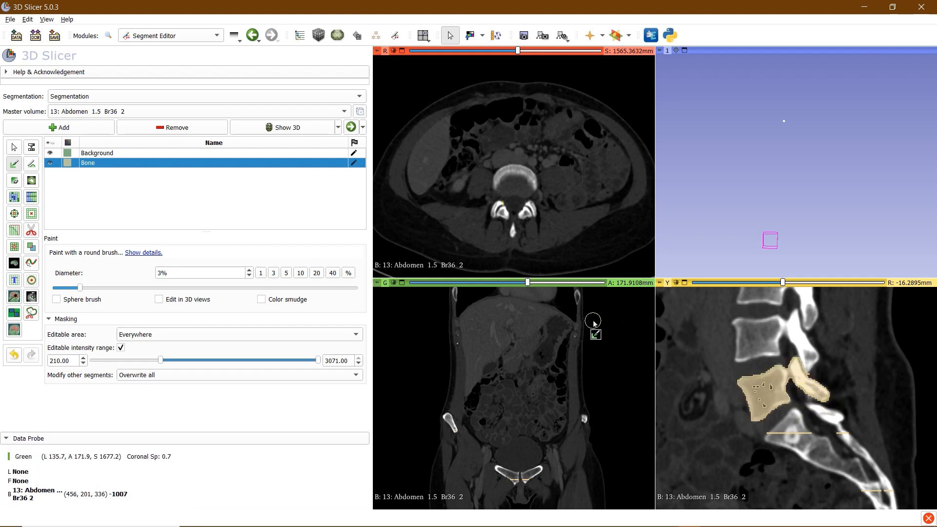
pyautogui.click(170, 155)
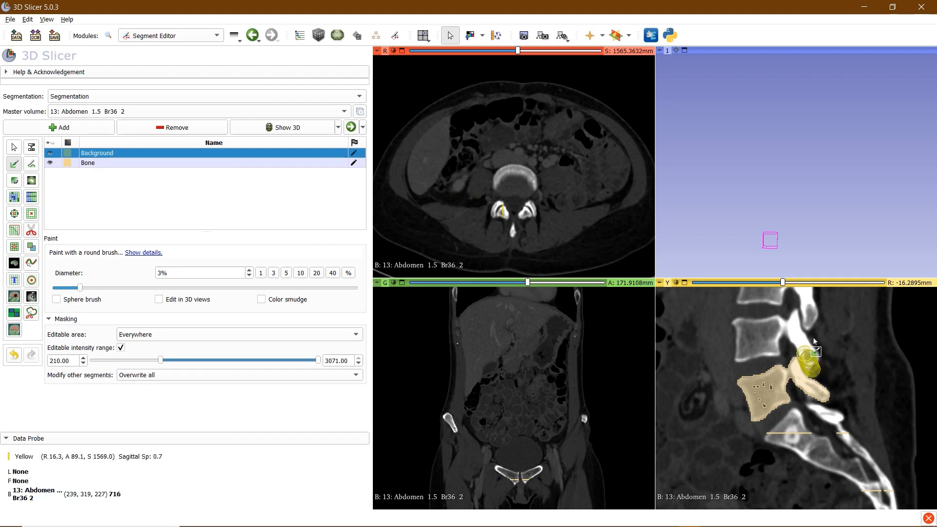
pyautogui.moveTo(814, 341); pyautogui.dragTo(814, 340)
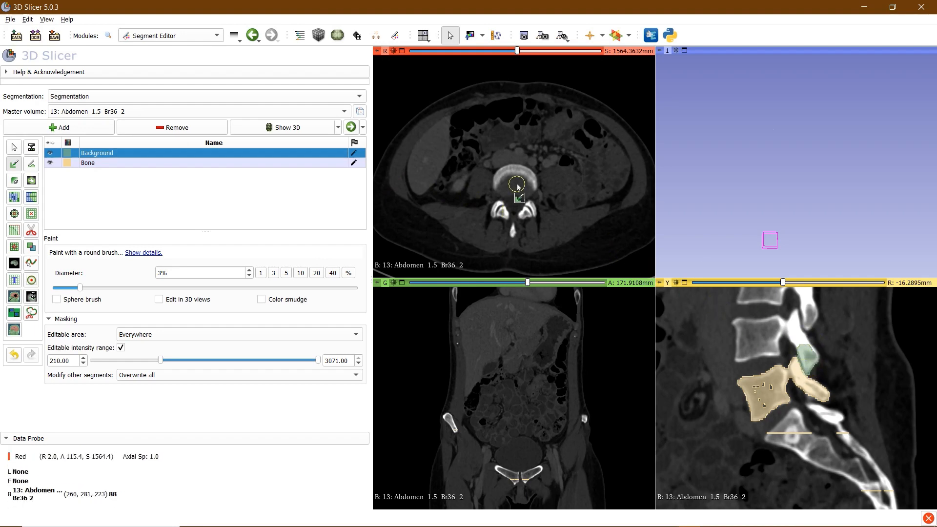
pyautogui.scroll(-1, 527, 200)
pyautogui.scroll(-7, 528, 210)
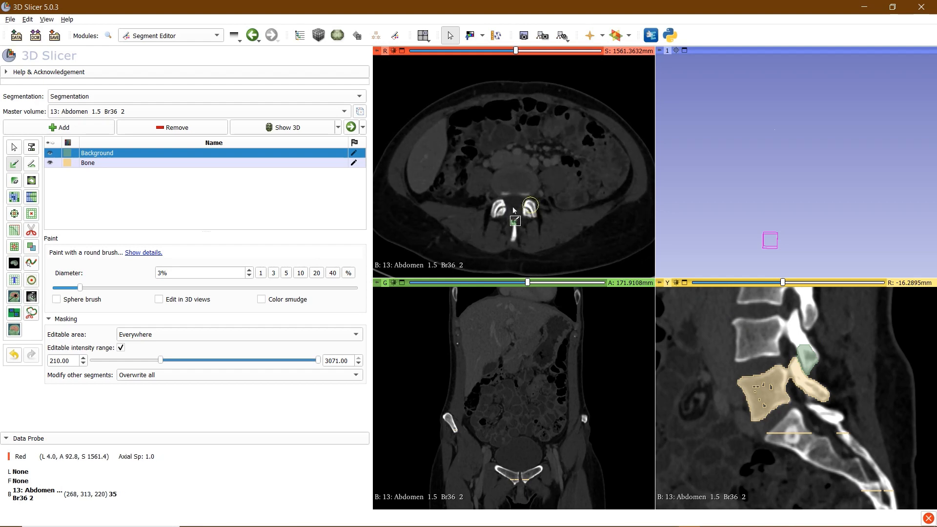
pyautogui.scroll(20, 517, 217)
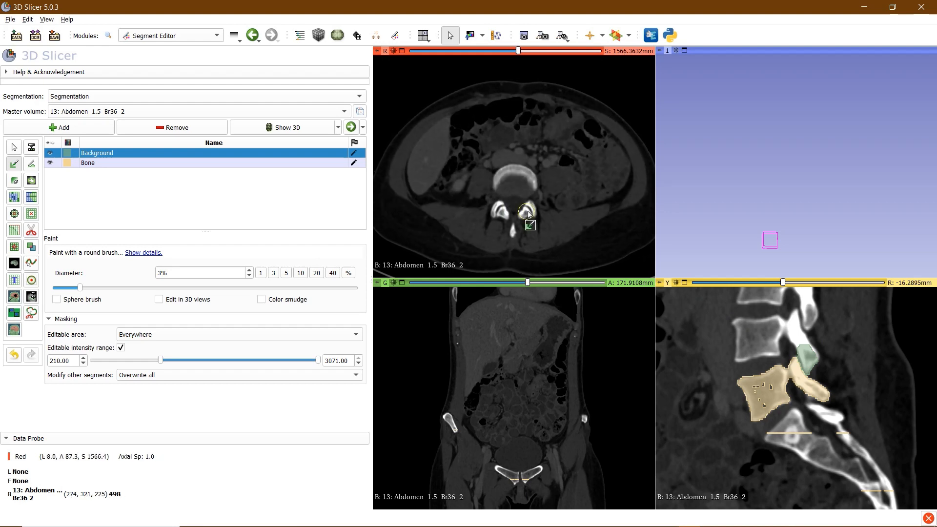
pyautogui.scroll(-7, 529, 208)
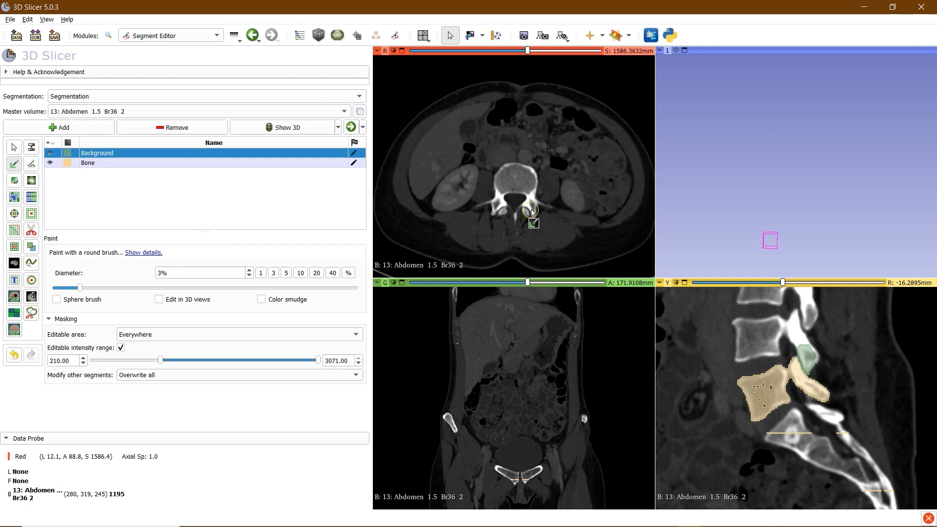
pyautogui.scroll(-20, 517, 184)
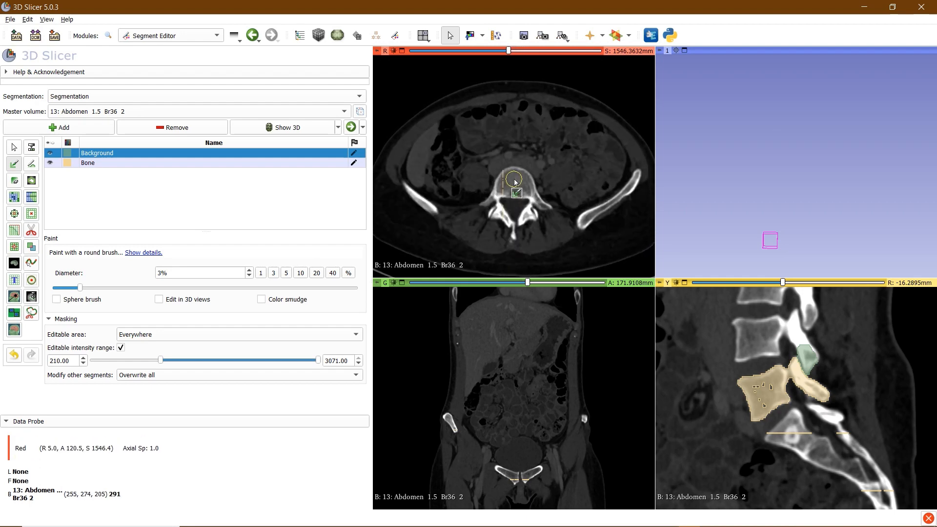
pyautogui.scroll(-1, 515, 182)
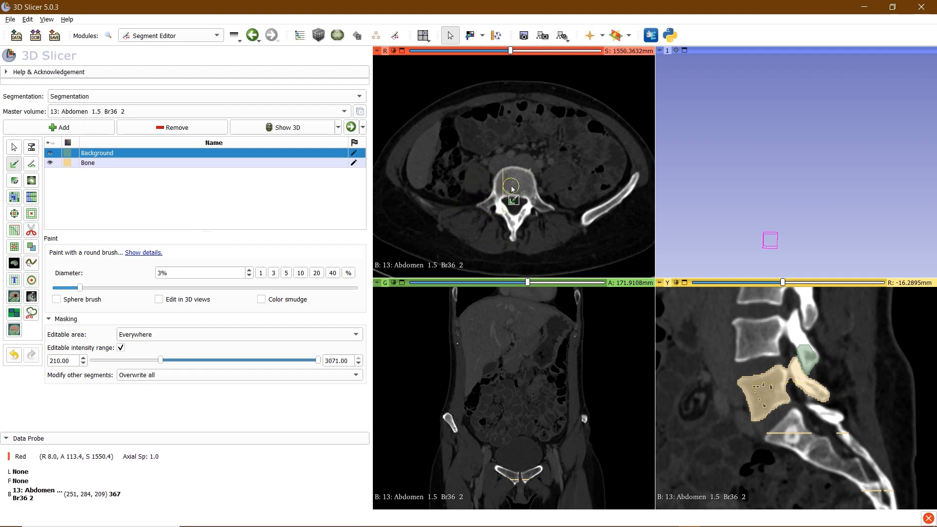
pyautogui.scroll(-2, 512, 189)
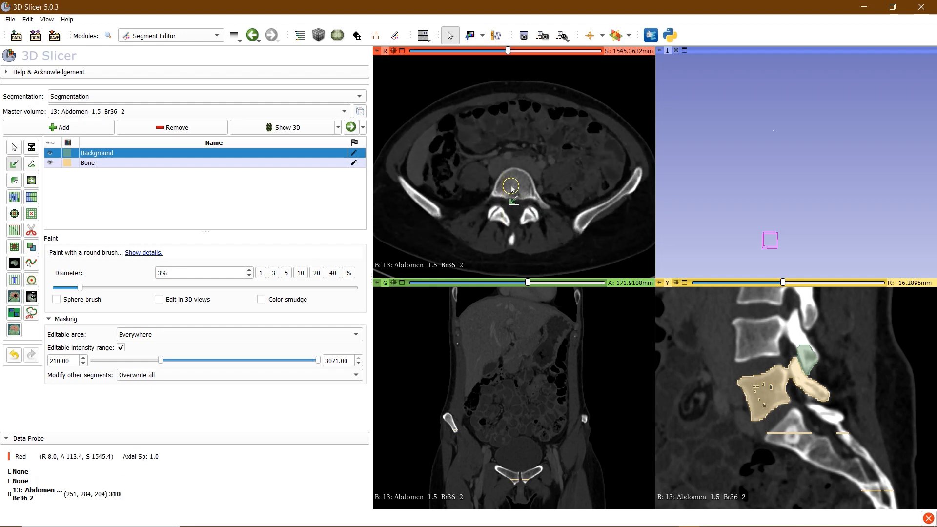
pyautogui.scroll(-8, 512, 189)
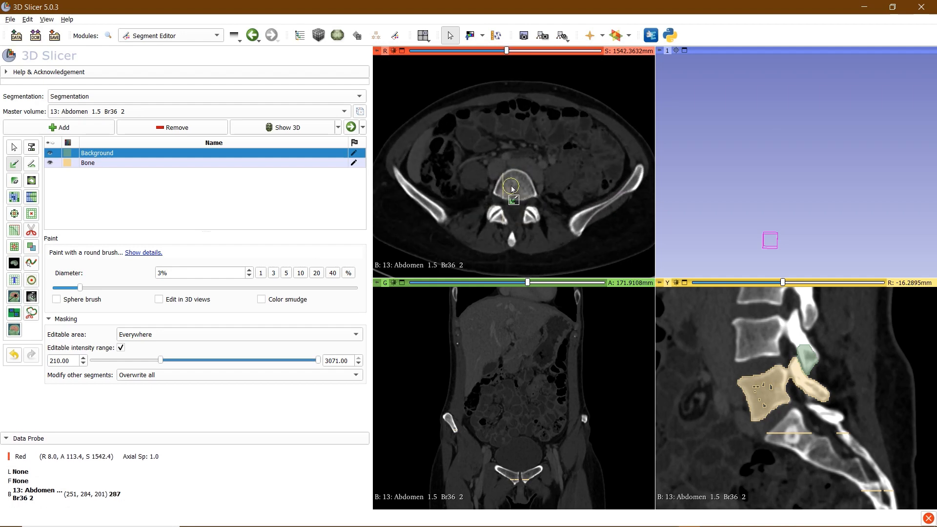
pyautogui.scroll(19, 512, 189)
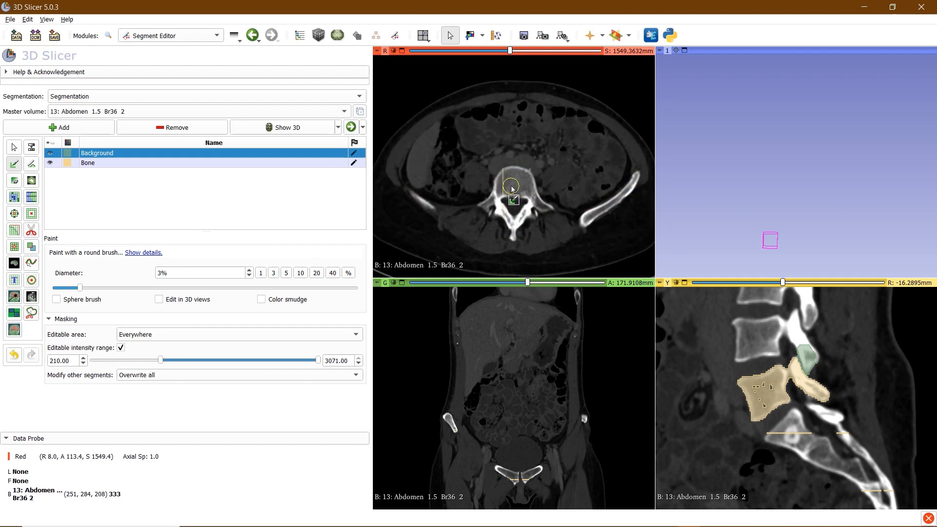
pyautogui.scroll(2, 512, 189)
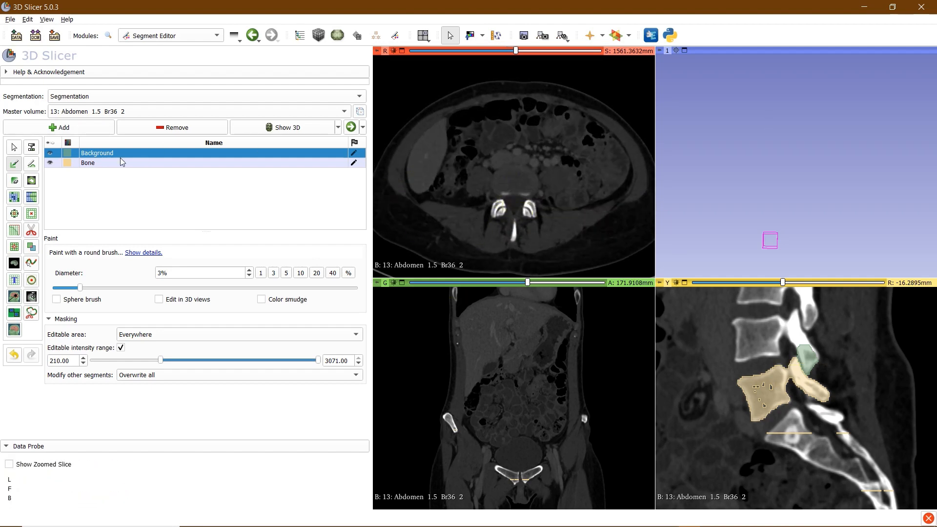
# Paint Bone over the vertebra, facets and both ilia on successively lower slices
pyautogui.moveTo(512, 238)
pyautogui.mouseDown()
pyautogui.moveTo(535, 190)
pyautogui.moveTo(529, 198)
pyautogui.mouseUp()
pyautogui.click(98, 163)
pyautogui.moveTo(487, 220); pyautogui.dragTo(505, 207)
pyautogui.scroll(-10, 510, 215)
pyautogui.moveTo(512, 234)
pyautogui.mouseDown()
pyautogui.moveTo(503, 210)
pyautogui.moveTo(634, 181)
pyautogui.mouseUp()
pyautogui.moveTo(575, 205); pyautogui.dragTo(525, 141, button='right')
pyautogui.scroll(-17, 519, 149)
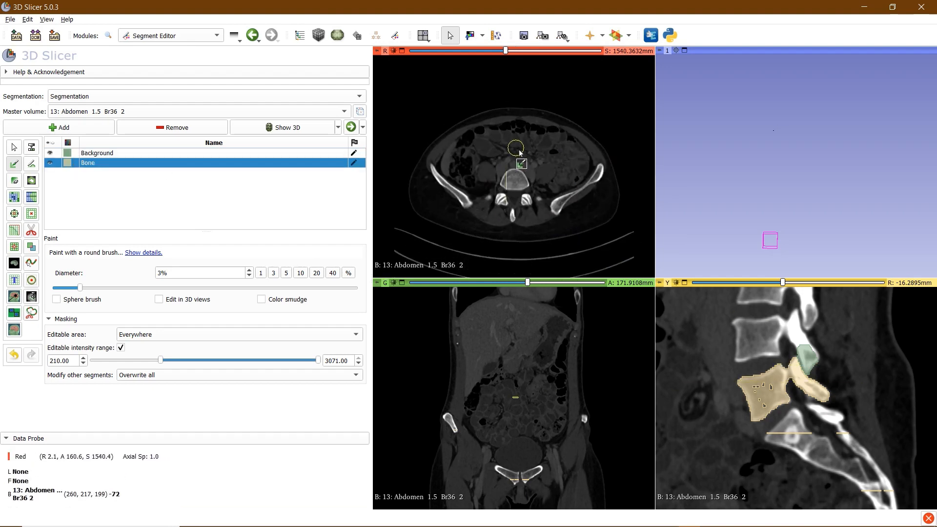
pyautogui.moveTo(432, 163); pyautogui.dragTo(602, 167)
# With Background selected and Editable intensity range off, paint a stroke across the thigh slice
pyautogui.moveTo(503, 50); pyautogui.dragTo(408, 57)
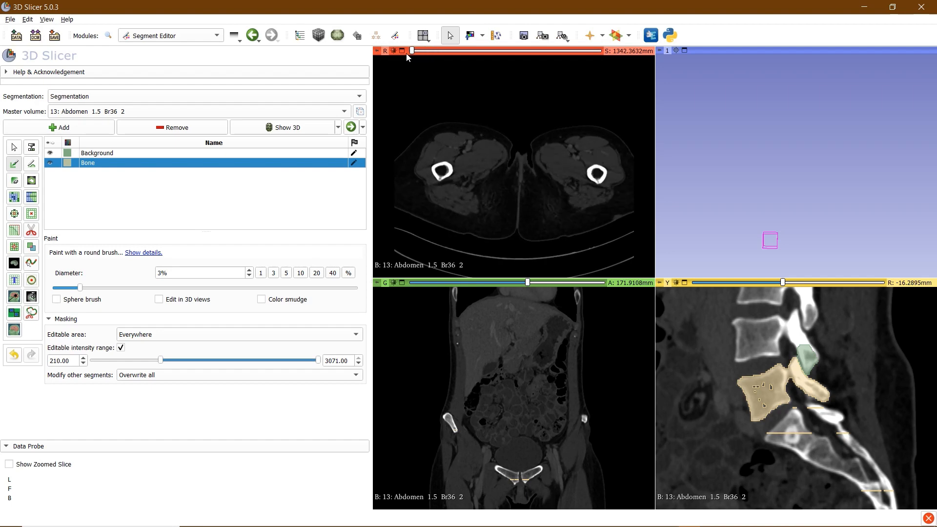
pyautogui.click(110, 155)
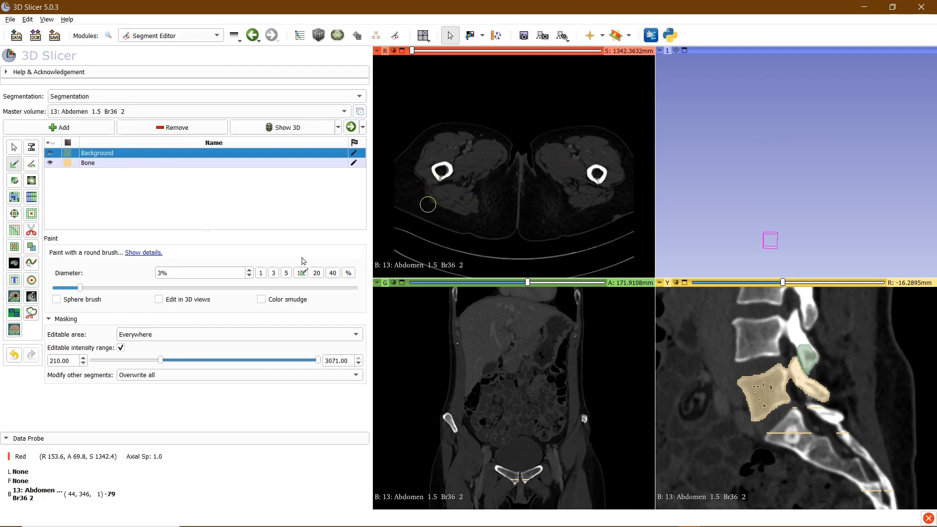
pyautogui.click(121, 348)
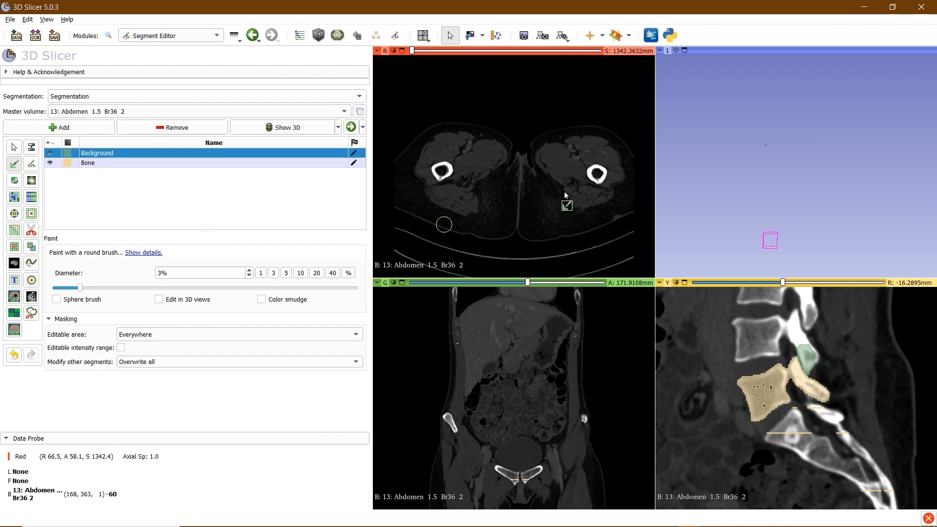
pyautogui.moveTo(417, 138)
pyautogui.mouseDown()
pyautogui.moveTo(610, 171)
pyautogui.moveTo(598, 233)
pyautogui.mouseUp()
# Paint Background strokes through the soft tissue around the pelvis
pyautogui.scroll(8, 485, 159)
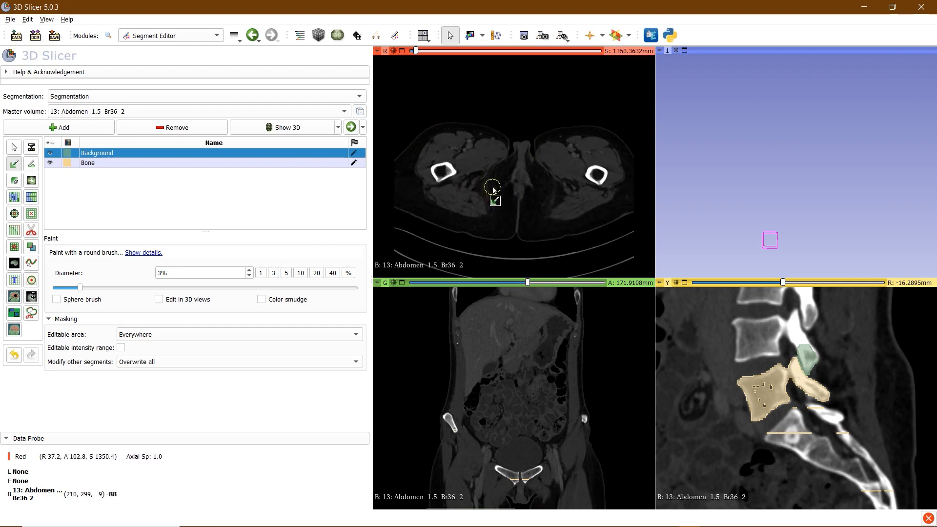
pyautogui.scroll(20, 493, 189)
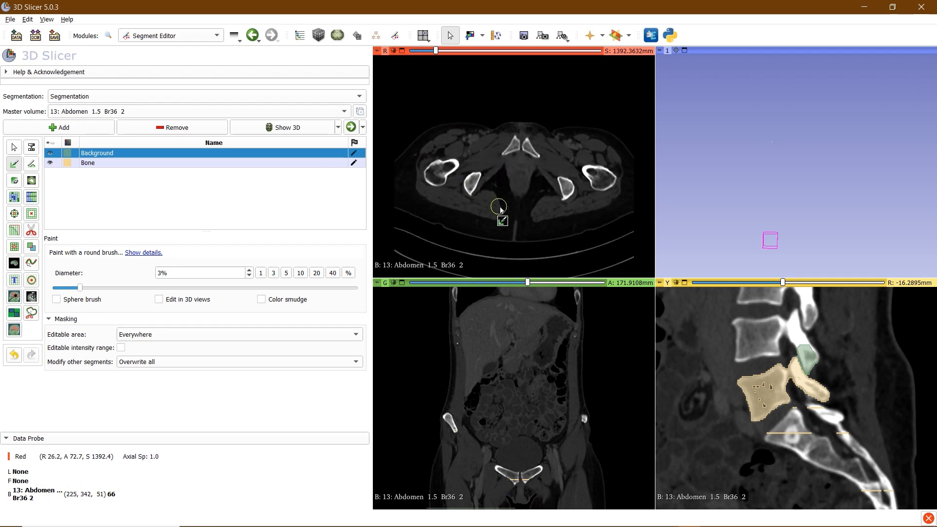
pyautogui.scroll(15, 500, 209)
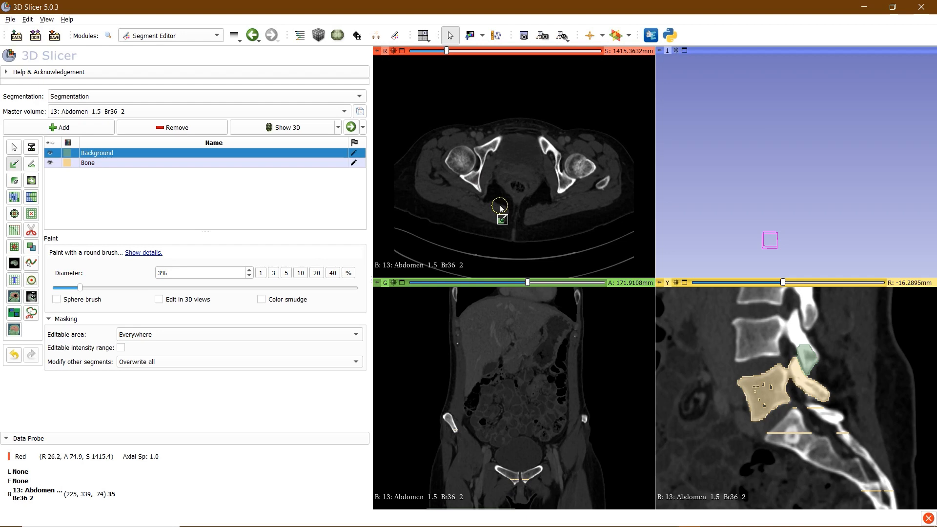
pyautogui.scroll(-2, 500, 209)
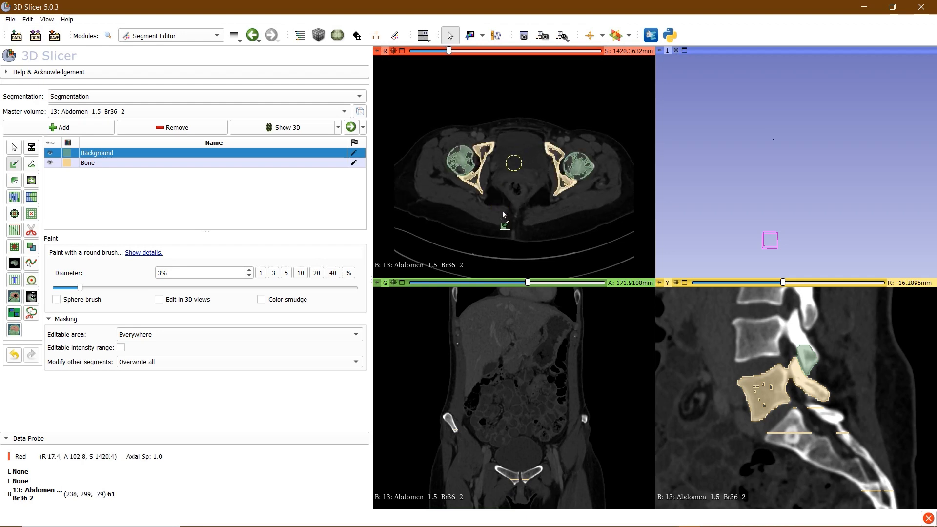
pyautogui.moveTo(520, 210)
pyautogui.mouseDown()
pyautogui.moveTo(515, 164)
pyautogui.moveTo(509, 216)
pyautogui.moveTo(432, 215)
pyautogui.moveTo(423, 161)
pyautogui.moveTo(449, 112)
pyautogui.moveTo(519, 114)
pyautogui.mouseUp()
pyautogui.moveTo(506, 171)
pyautogui.mouseDown()
pyautogui.moveTo(510, 215)
pyautogui.moveTo(547, 187)
pyautogui.moveTo(561, 119)
pyautogui.moveTo(590, 186)
pyautogui.mouseUp()
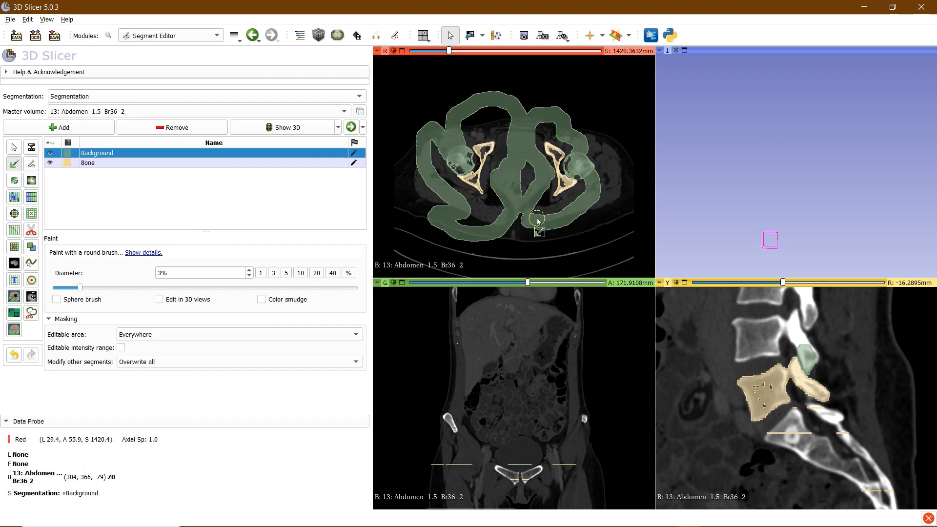
# Paint Background over the upper abdominal bowel area on a higher slice
pyautogui.scroll(16, 537, 214)
pyautogui.scroll(20, 537, 213)
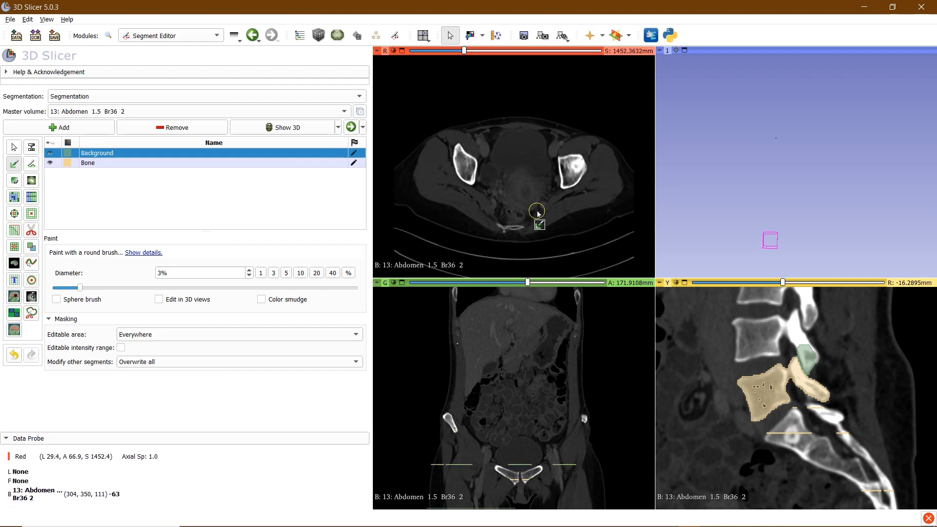
pyautogui.scroll(4, 537, 214)
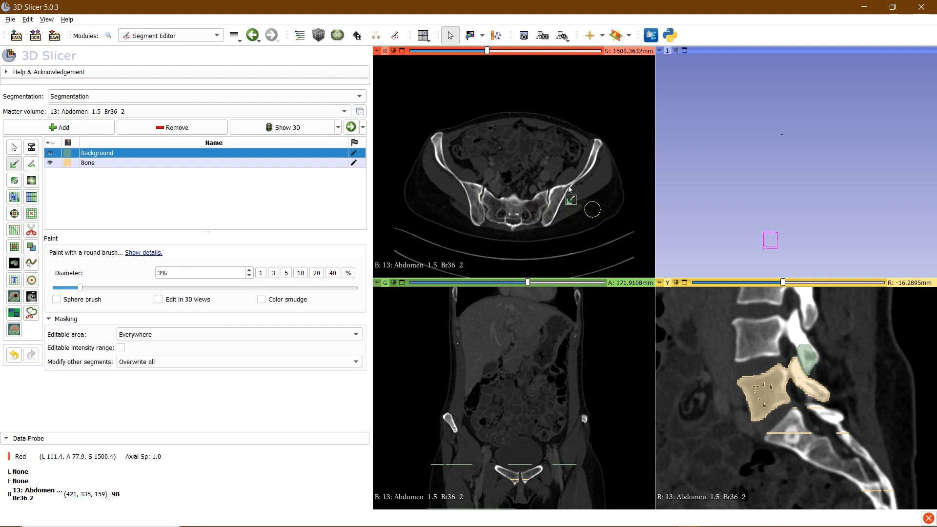
pyautogui.moveTo(491, 139); pyautogui.dragTo(513, 155)
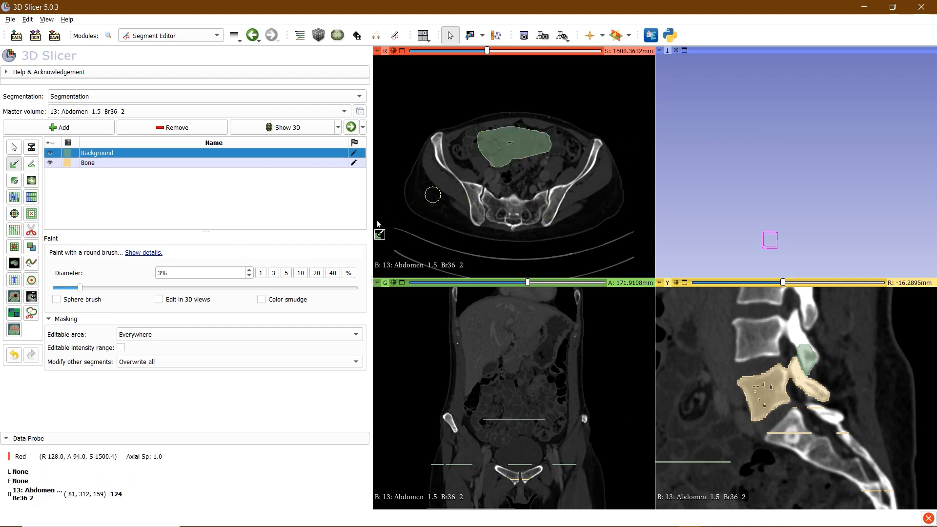
# At 1% brush diameter, dot Background into the left sacral foramen, then move up to kidney level
pyautogui.click(261, 273)
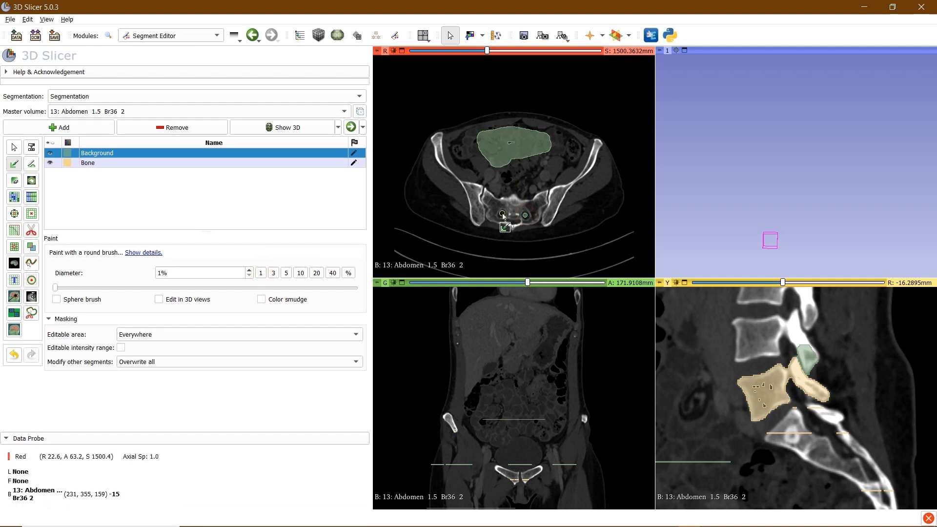
pyautogui.moveTo(503, 219); pyautogui.dragTo(503, 320, button='right')
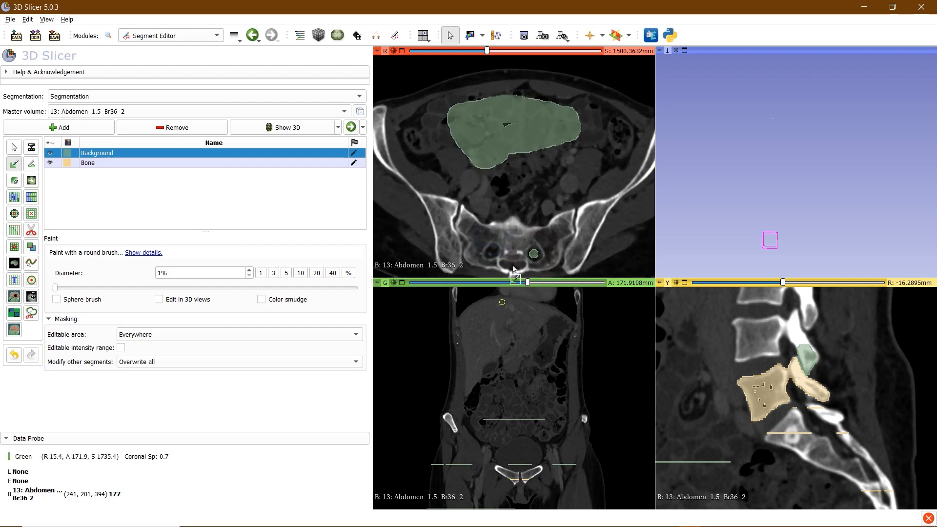
pyautogui.click(492, 252)
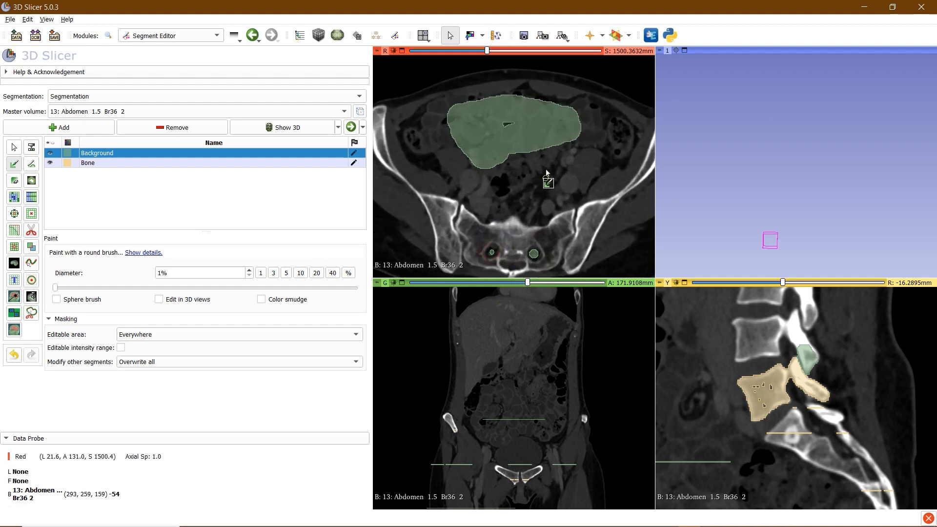
pyautogui.moveTo(546, 169); pyautogui.dragTo(516, 41, button='right')
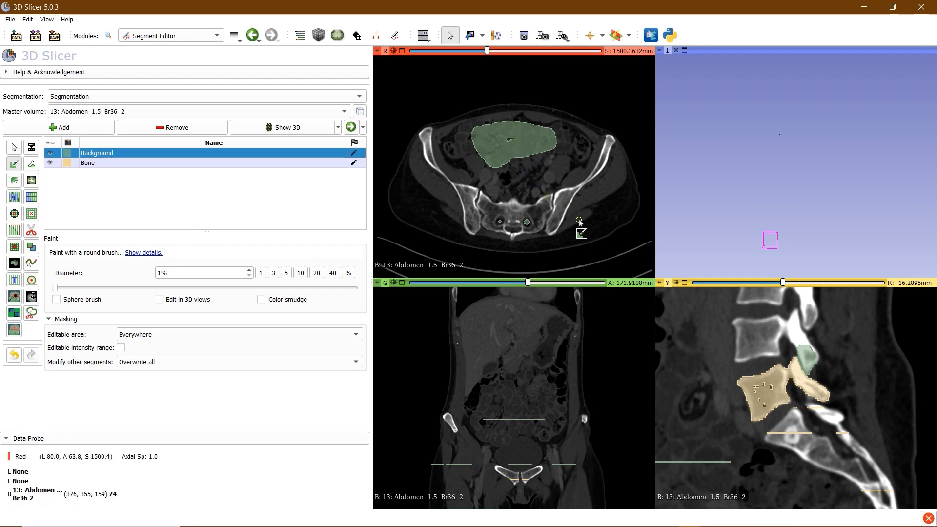
pyautogui.scroll(3, 579, 220)
pyautogui.scroll(-9, 579, 220)
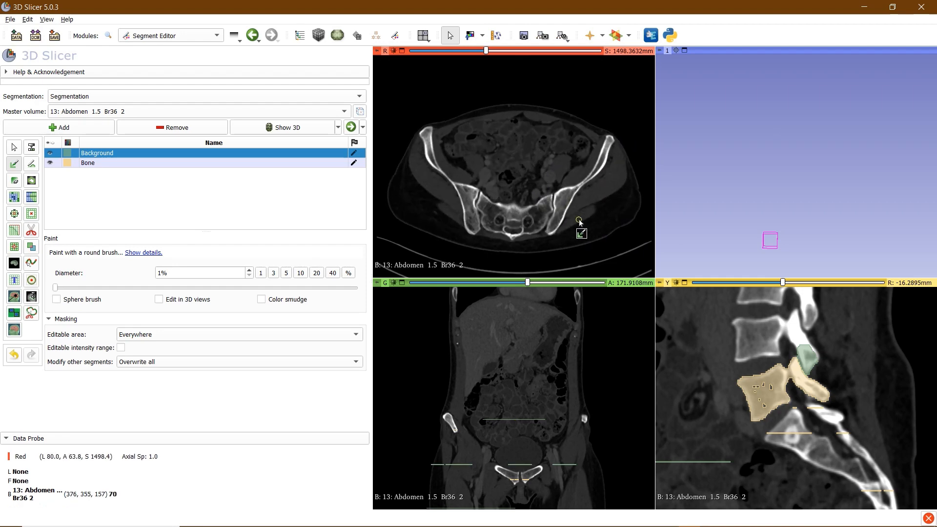
pyautogui.scroll(-13, 579, 219)
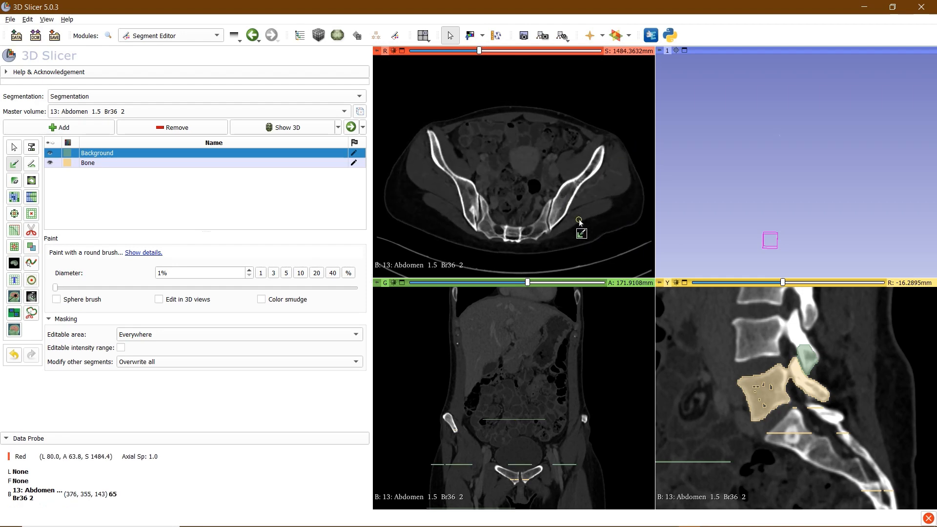
pyautogui.scroll(4, 490, 125)
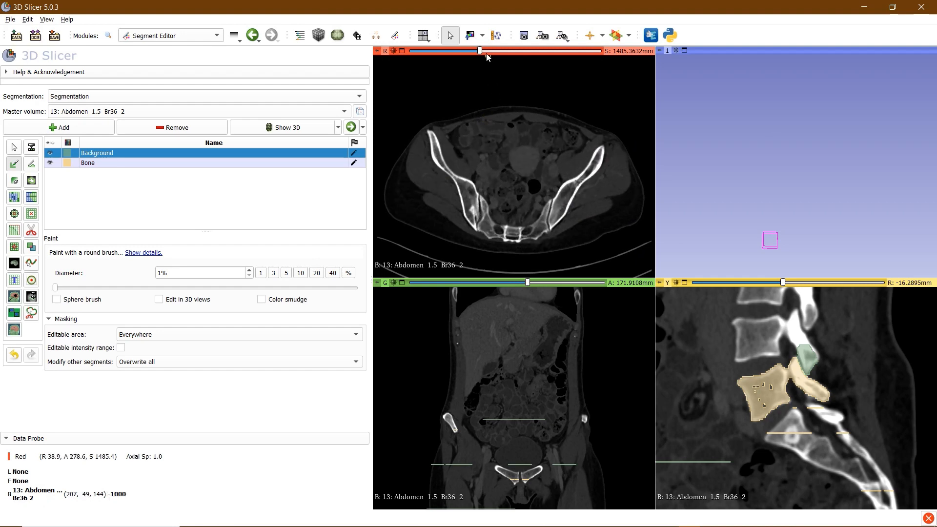
pyautogui.moveTo(562, 232); pyautogui.dragTo(548, 165, button='right')
pyautogui.moveTo(577, 192); pyautogui.dragTo(569, 155, button='middle')
pyautogui.moveTo(569, 164); pyautogui.dragTo(577, 202, button='right')
pyautogui.moveTo(569, 175); pyautogui.dragTo(572, 202, button='middle')
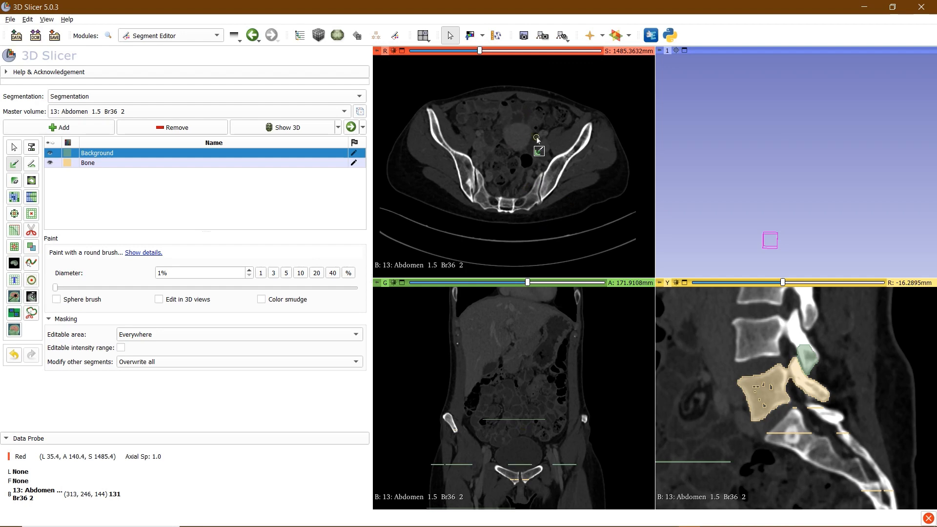
pyautogui.moveTo(480, 54); pyautogui.dragTo(530, 54)
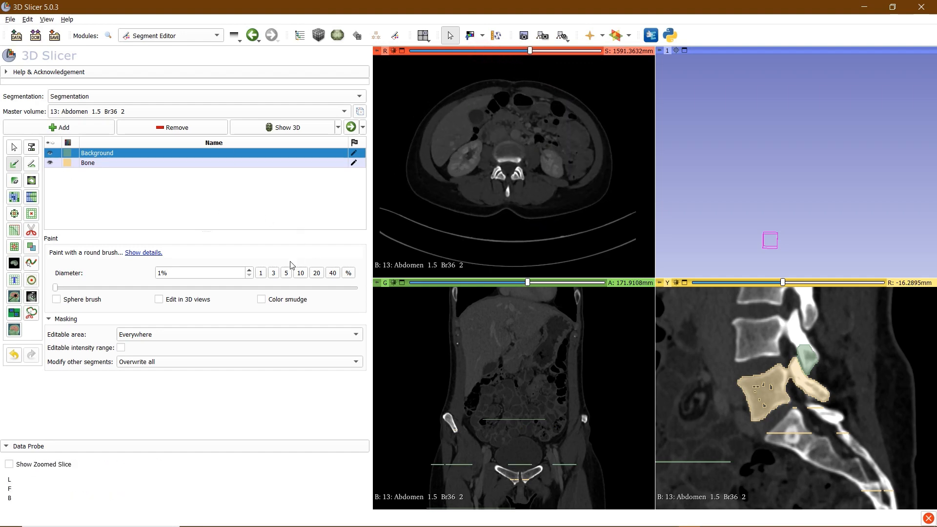
# At 3% brush, paint Background on the kidney-level axial slice and down the coronal slice
pyautogui.click(274, 273)
pyautogui.moveTo(537, 193)
pyautogui.mouseDown()
pyautogui.moveTo(454, 183)
pyautogui.moveTo(546, 151)
pyautogui.moveTo(465, 113)
pyautogui.moveTo(561, 215)
pyautogui.moveTo(540, 218)
pyautogui.mouseUp()
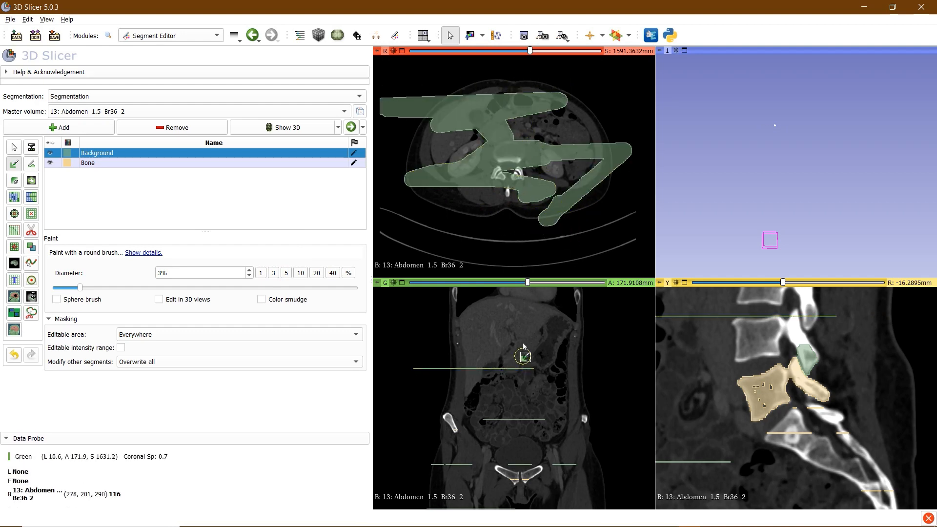
pyautogui.moveTo(519, 357); pyautogui.dragTo(509, 309, button='middle')
pyautogui.moveTo(533, 368); pyautogui.dragTo(537, 393, button='right')
pyautogui.moveTo(529, 283); pyautogui.dragTo(452, 291)
pyautogui.scroll(5, 496, 371)
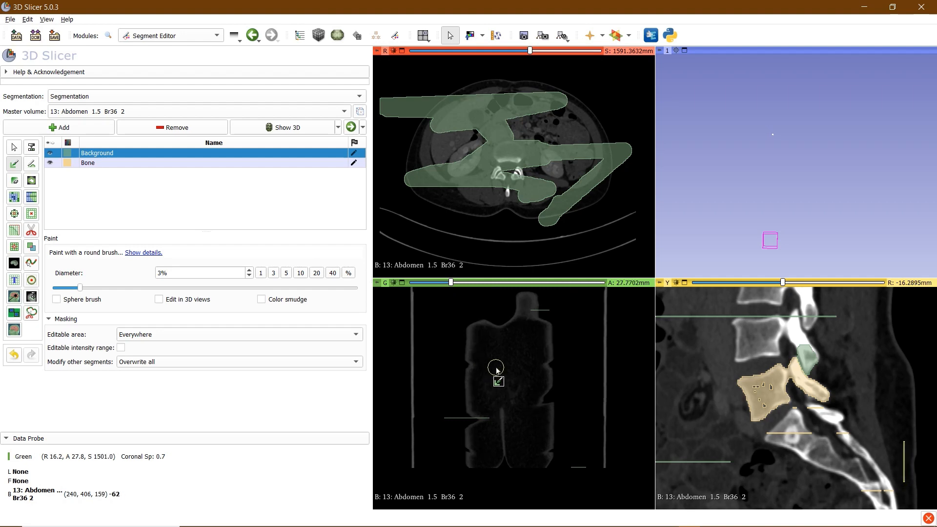
pyautogui.scroll(-6, 496, 371)
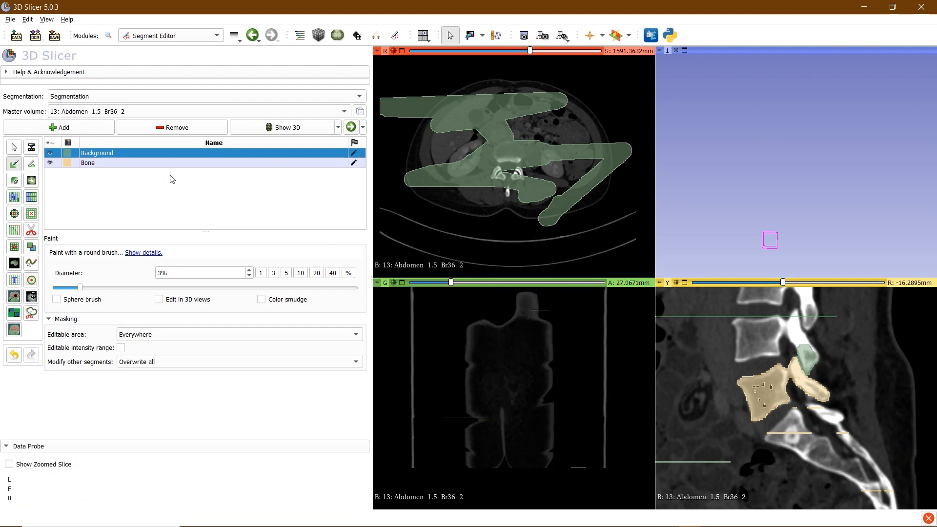
pyautogui.moveTo(542, 307); pyautogui.dragTo(543, 444)
pyautogui.scroll(9, 509, 369)
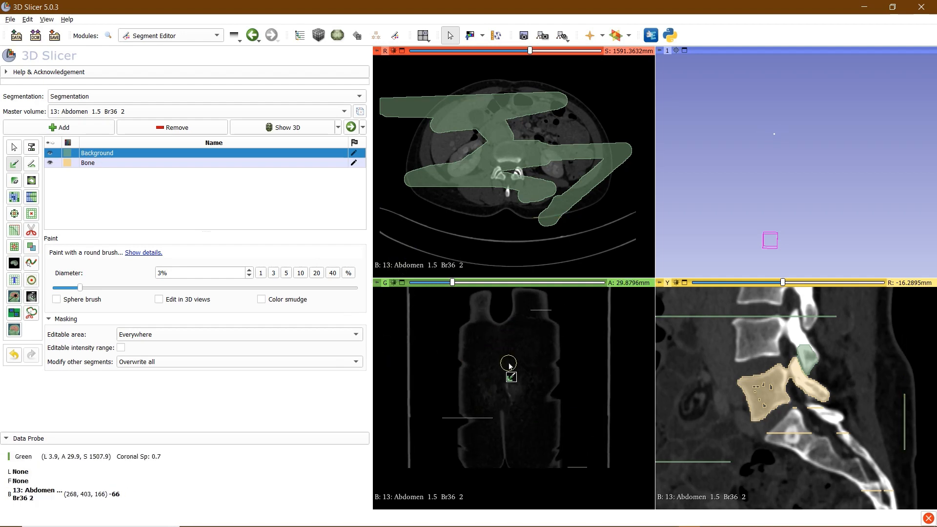
# Restrict Bone painting to intensities 210–3071 and paint seeds down both iliac bones in coronal view
pyautogui.click(83, 163)
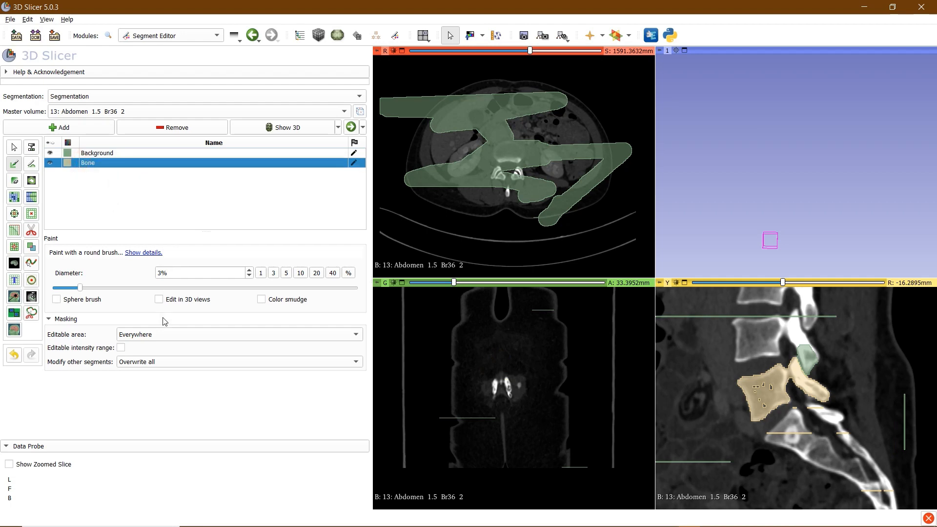
pyautogui.click(123, 348)
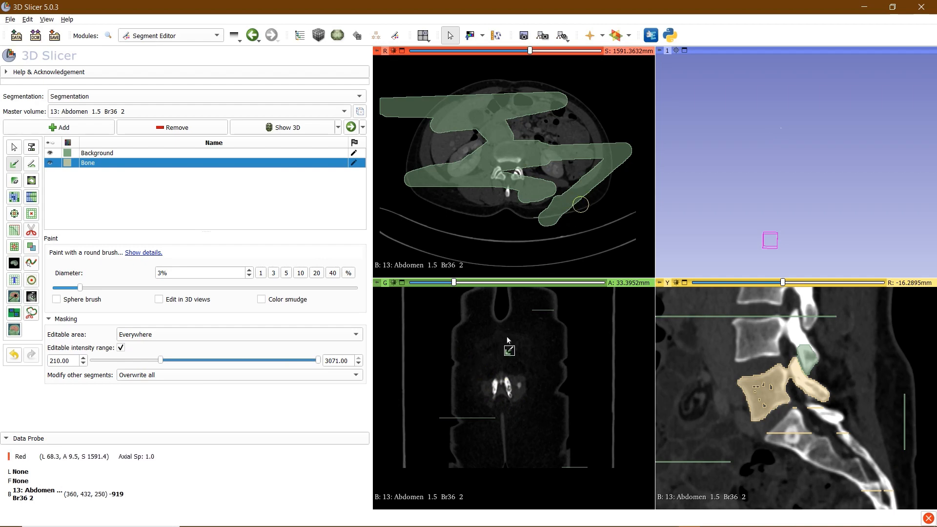
pyautogui.scroll(20, 494, 411)
pyautogui.scroll(20, 494, 412)
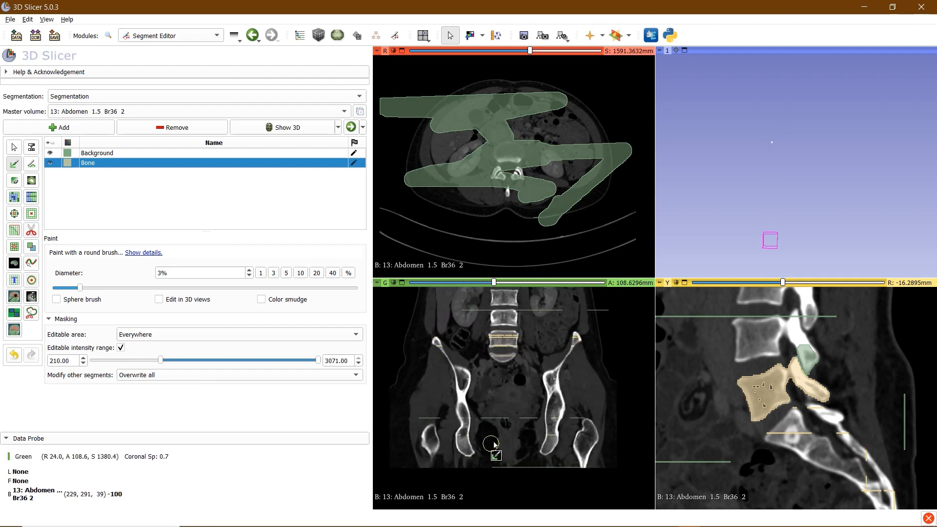
pyautogui.scroll(9, 483, 412)
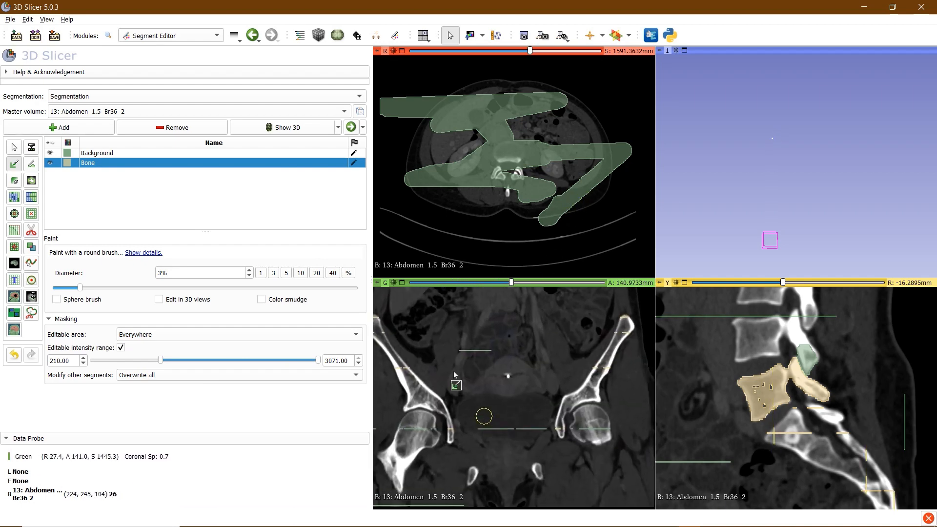
pyautogui.moveTo(392, 324)
pyautogui.mouseDown()
pyautogui.moveTo(418, 415)
pyautogui.moveTo(456, 414)
pyautogui.moveTo(465, 425)
pyautogui.moveTo(403, 356)
pyautogui.mouseUp()
pyautogui.moveTo(619, 365)
pyautogui.mouseDown()
pyautogui.moveTo(641, 339)
pyautogui.moveTo(575, 433)
pyautogui.moveTo(605, 402)
pyautogui.mouseUp()
# Paint Background seeds over the femoral head in the coronal and sagittal views
pyautogui.click(105, 153)
pyautogui.moveTo(423, 459); pyautogui.dragTo(432, 428)
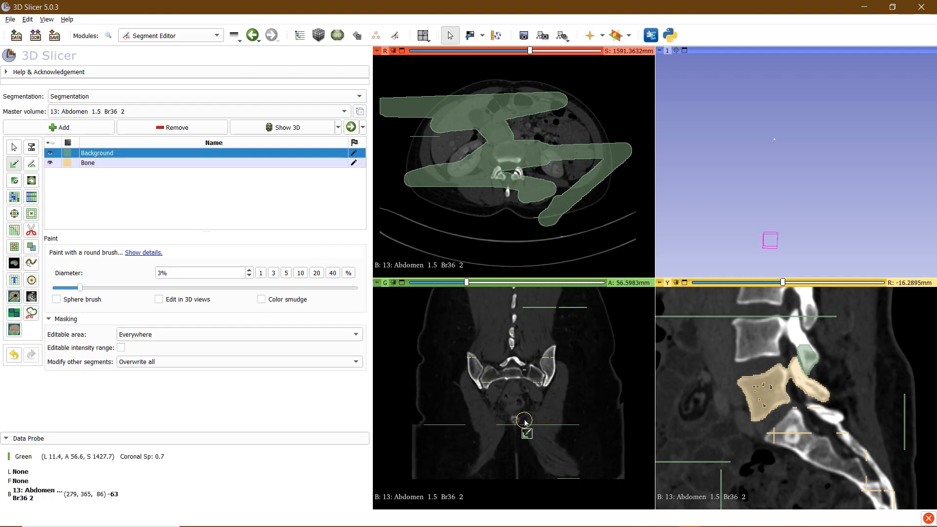
pyautogui.scroll(-20, 524, 422)
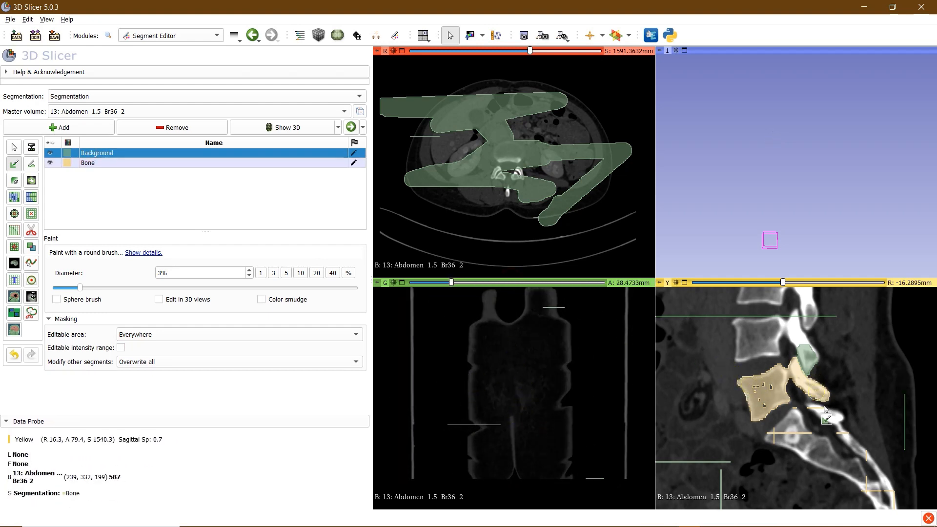
pyautogui.moveTo(814, 393); pyautogui.dragTo(813, 322, button='right')
pyautogui.moveTo(812, 384); pyautogui.dragTo(797, 351, button='middle')
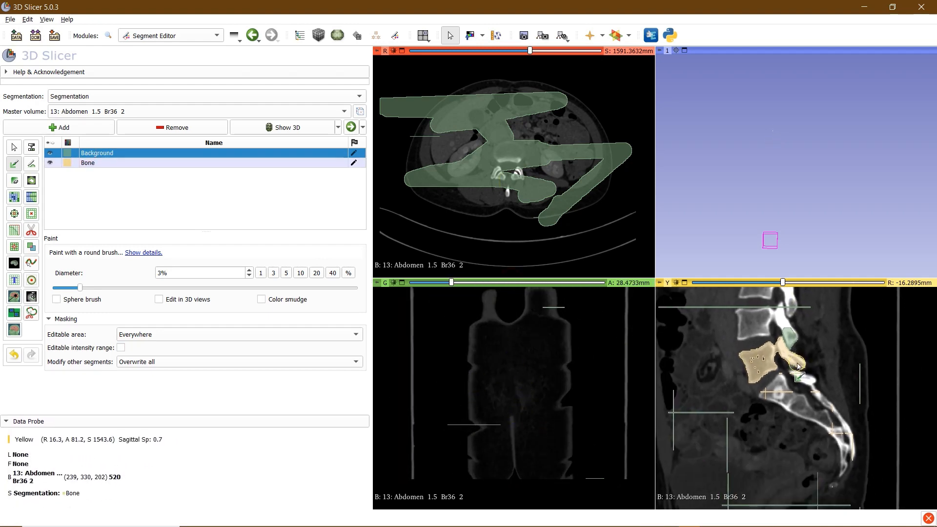
pyautogui.moveTo(783, 286); pyautogui.dragTo(729, 291)
pyautogui.scroll(-20, 781, 378)
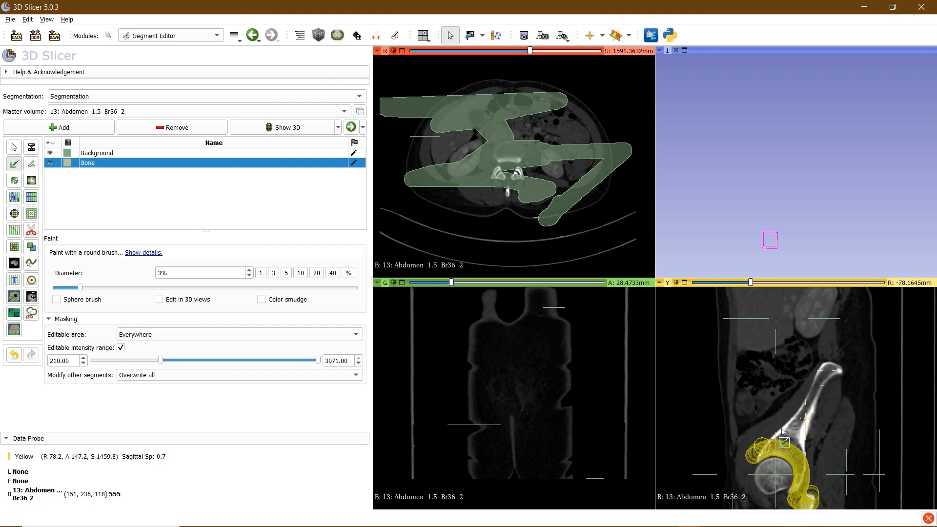
pyautogui.moveTo(755, 488)
pyautogui.mouseDown()
pyautogui.moveTo(764, 476)
pyautogui.moveTo(786, 483)
pyautogui.mouseUp()
pyautogui.scroll(10, 781, 440)
# Paint Bone seeds along the hip bone and femur in the sagittal view, then reselect Background
pyautogui.click(195, 163)
pyautogui.scroll(20, 779, 362)
pyautogui.moveTo(825, 366)
pyautogui.mouseDown()
pyautogui.moveTo(808, 439)
pyautogui.moveTo(819, 327)
pyautogui.mouseUp()
pyautogui.scroll(20, 811, 415)
pyautogui.scroll(20, 803, 439)
pyautogui.moveTo(805, 484); pyautogui.dragTo(786, 390)
pyautogui.scroll(20, 781, 371)
pyautogui.moveTo(784, 329); pyautogui.dragTo(753, 359)
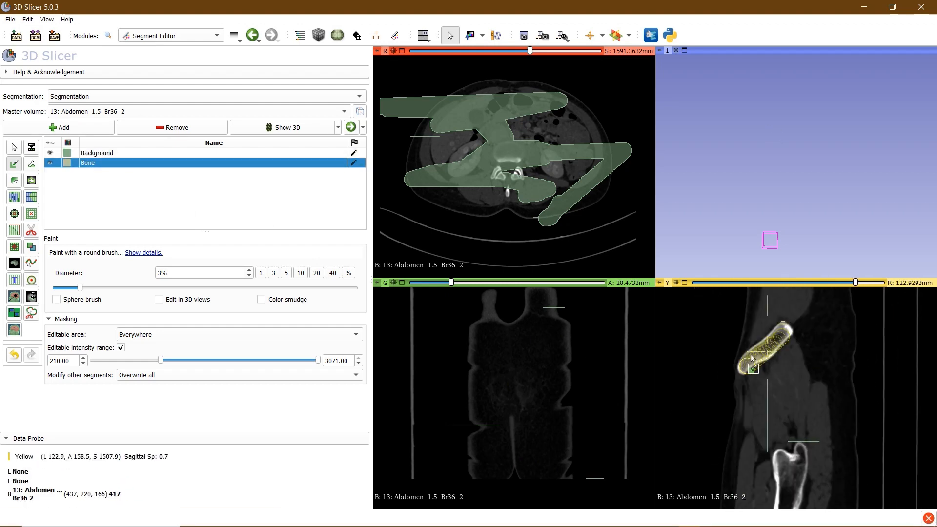
pyautogui.click(195, 153)
pyautogui.scroll(-20, 781, 430)
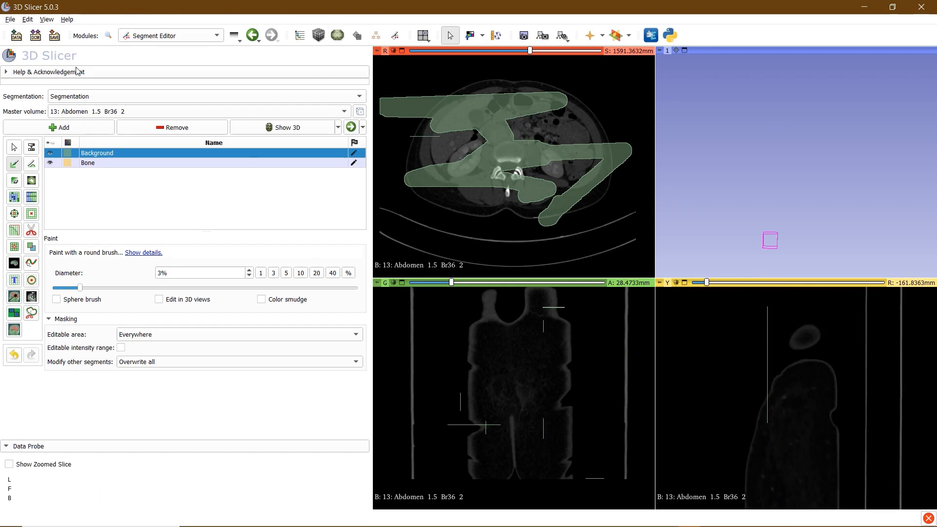
# Save the scene with the Bone and Background seed strokes
pyautogui.click(55, 36)
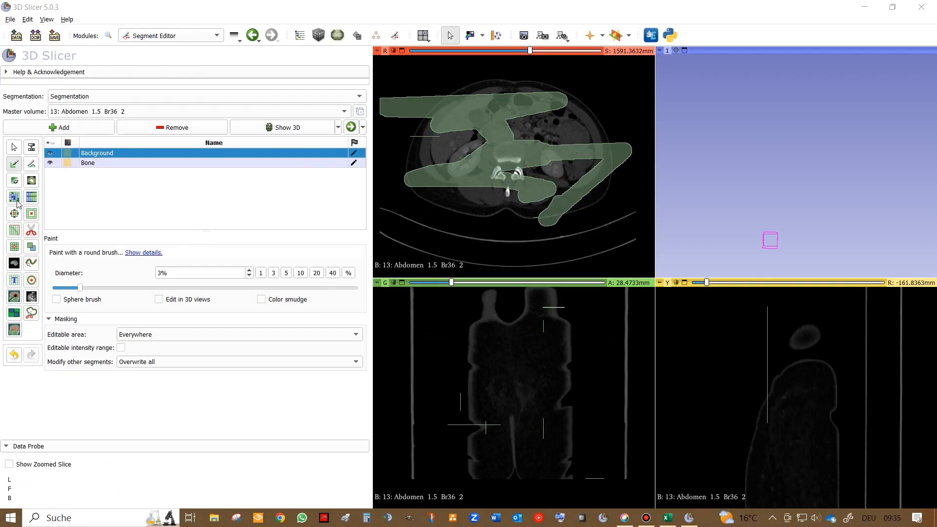
# Initialize the Grow from seeds effect to compute a preview from the Bone and Background seeds
pyautogui.click(14, 198)
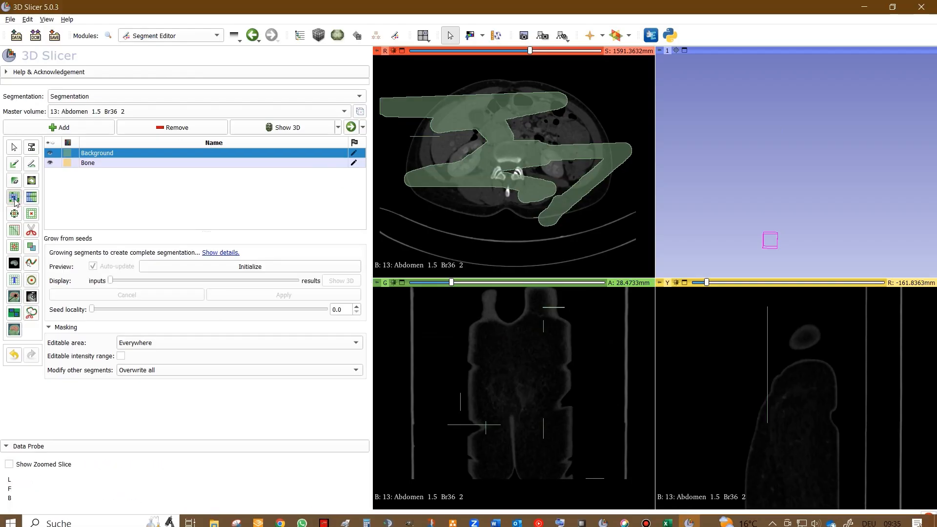
pyautogui.scroll(4, 508, 201)
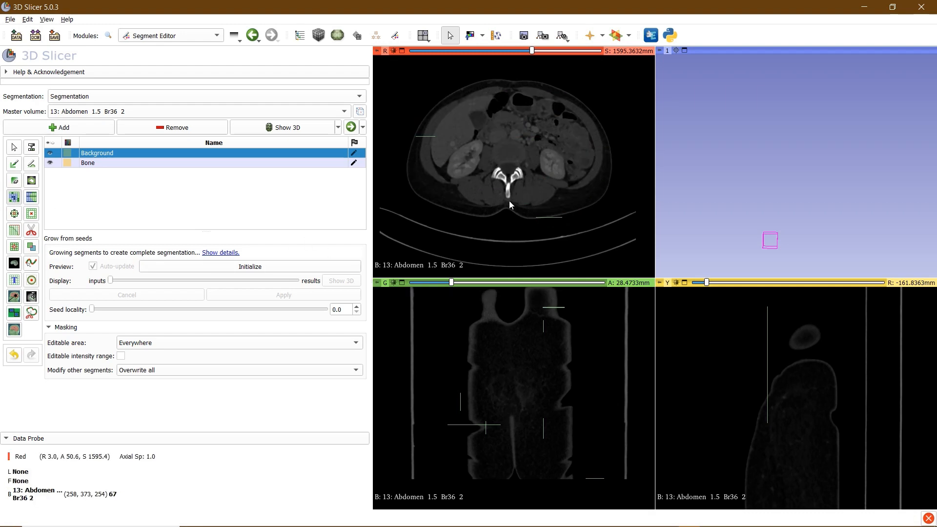
pyautogui.scroll(-4, 437, 201)
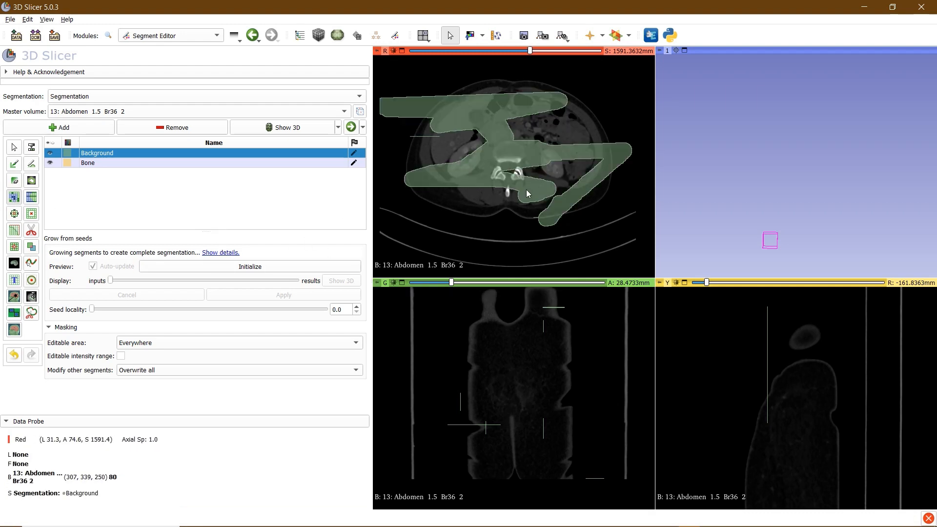
pyautogui.click(250, 266)
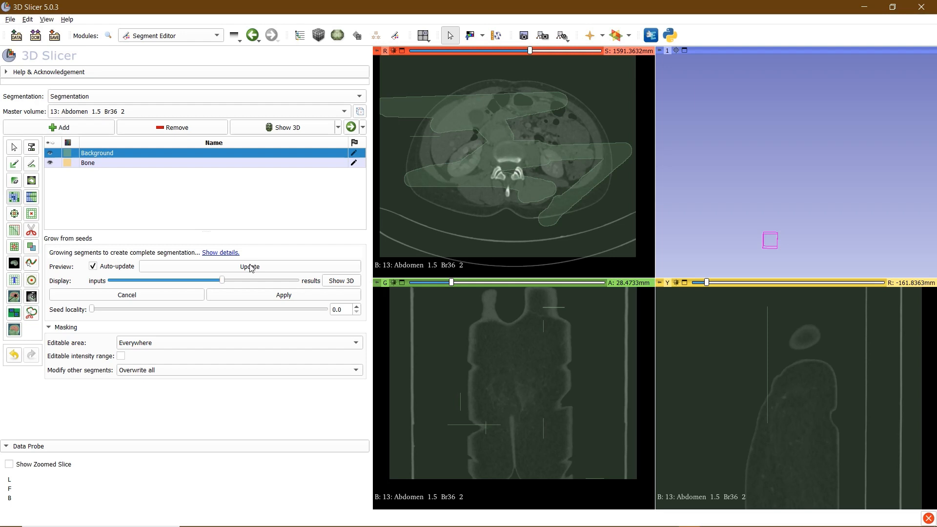
# Scroll down through the preview, then visit the Data module and return to Segment Editor
pyautogui.scroll(-10, 541, 231)
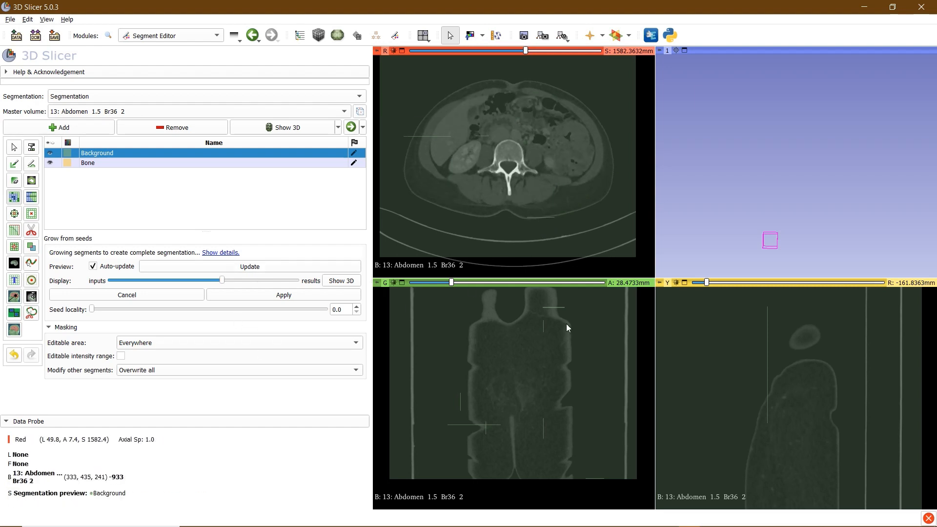
pyautogui.scroll(-16, 502, 122)
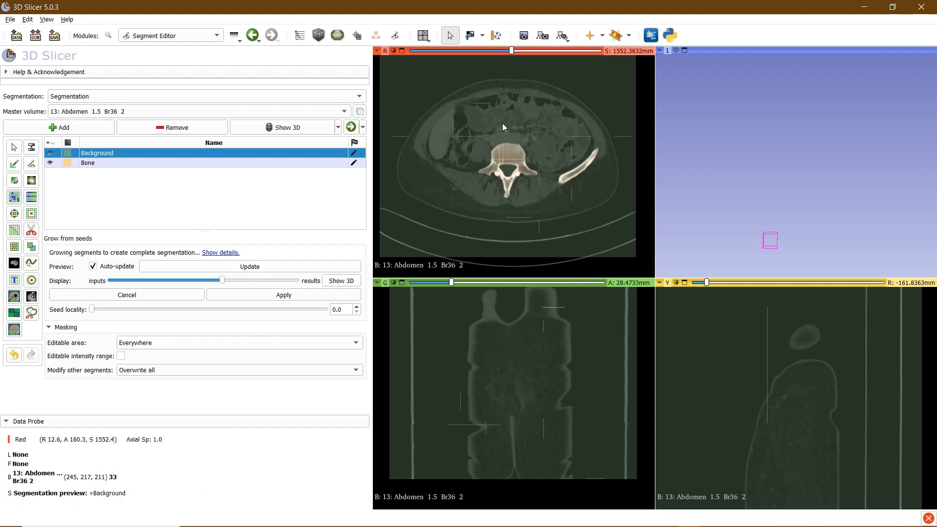
pyautogui.scroll(-9, 530, 100)
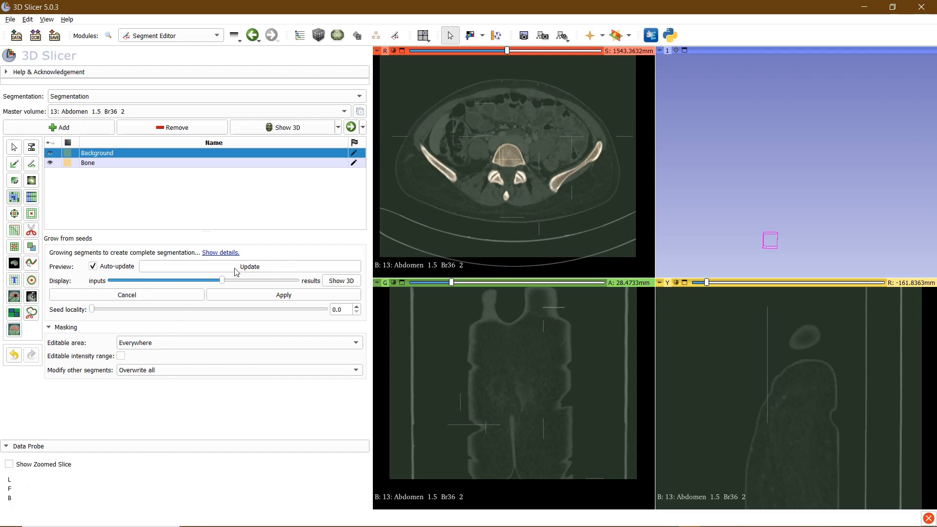
pyautogui.click(161, 37)
pyautogui.click(155, 43)
pyautogui.click(153, 39)
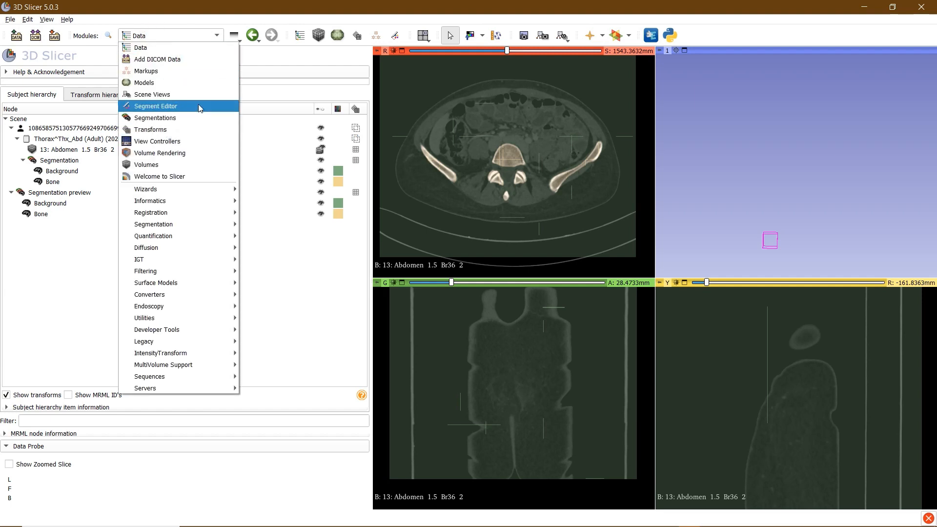
pyautogui.click(183, 107)
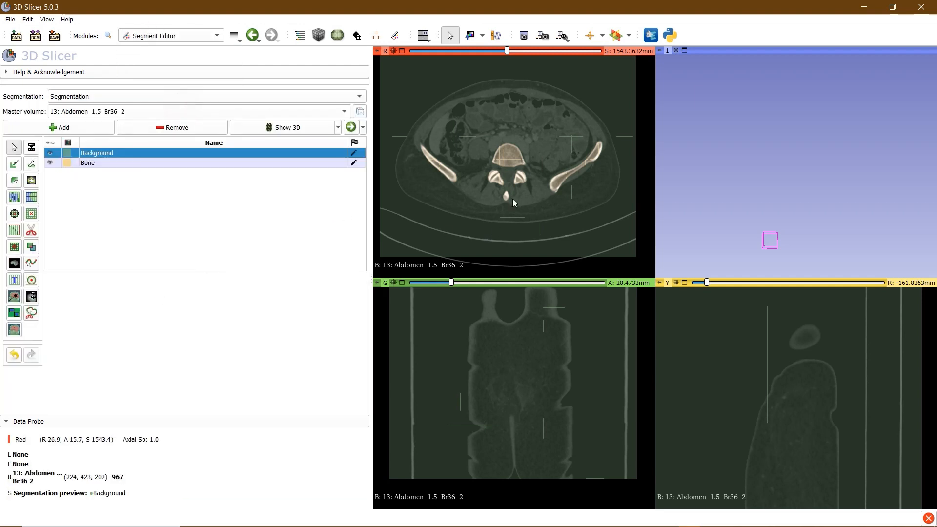
# Inspect the grown Bone preview on lower axial slices down through the hip joints
pyautogui.scroll(-12, 511, 197)
pyautogui.scroll(-20, 512, 195)
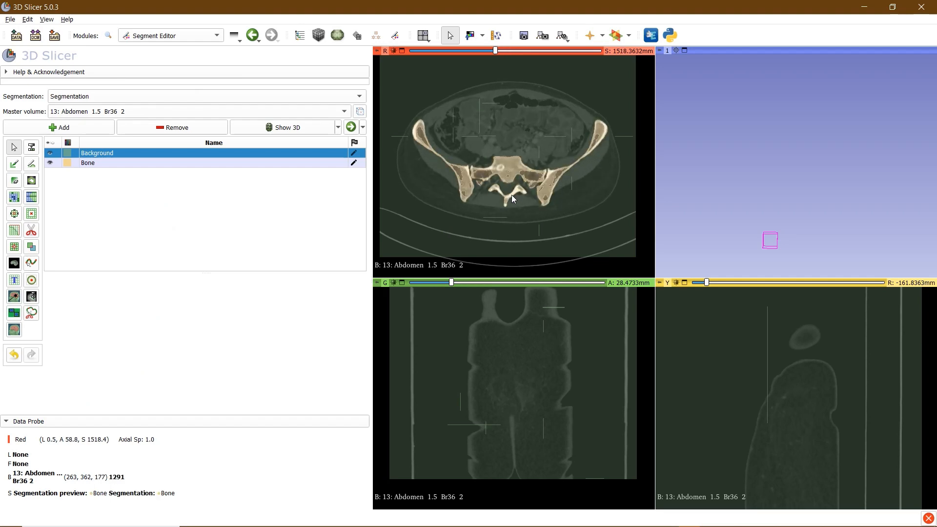
pyautogui.scroll(-13, 512, 195)
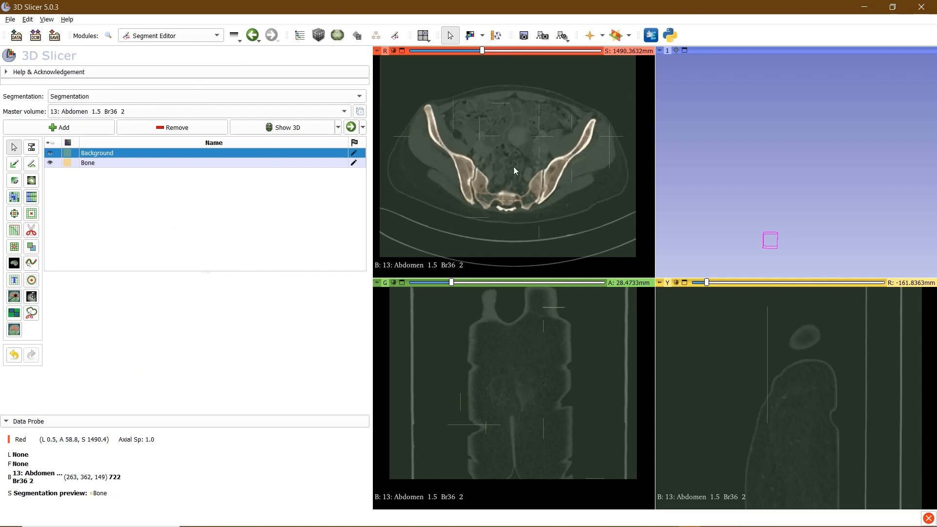
pyautogui.moveTo(482, 51); pyautogui.dragTo(457, 51)
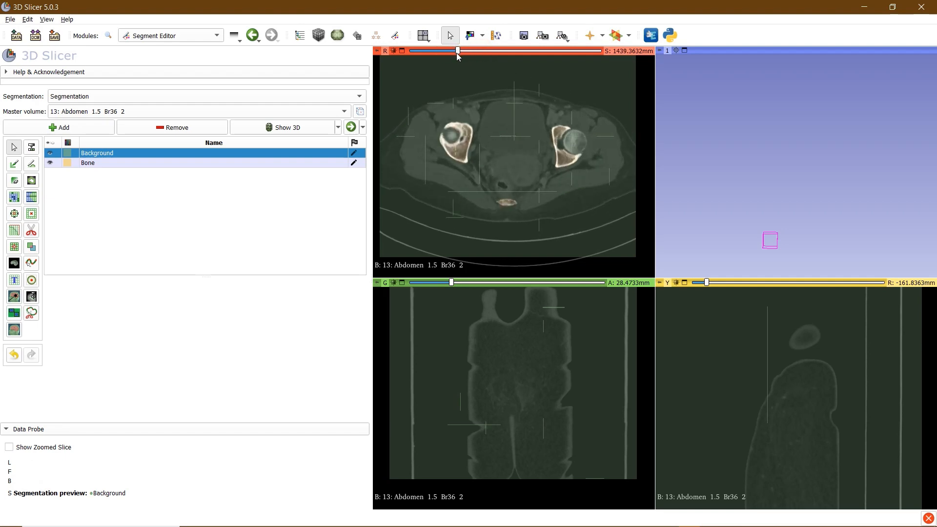
pyautogui.moveTo(512, 154); pyautogui.dragTo(506, 175, button='right')
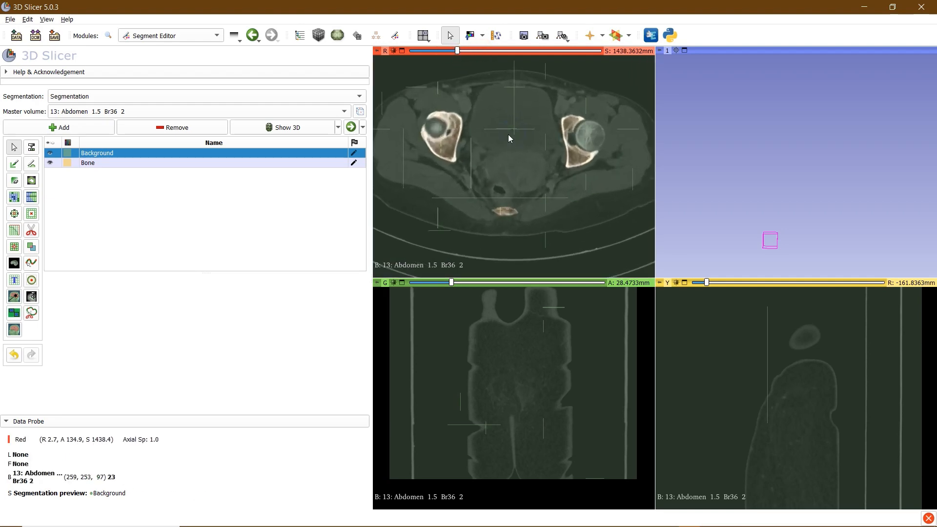
pyautogui.scroll(11, 497, 116)
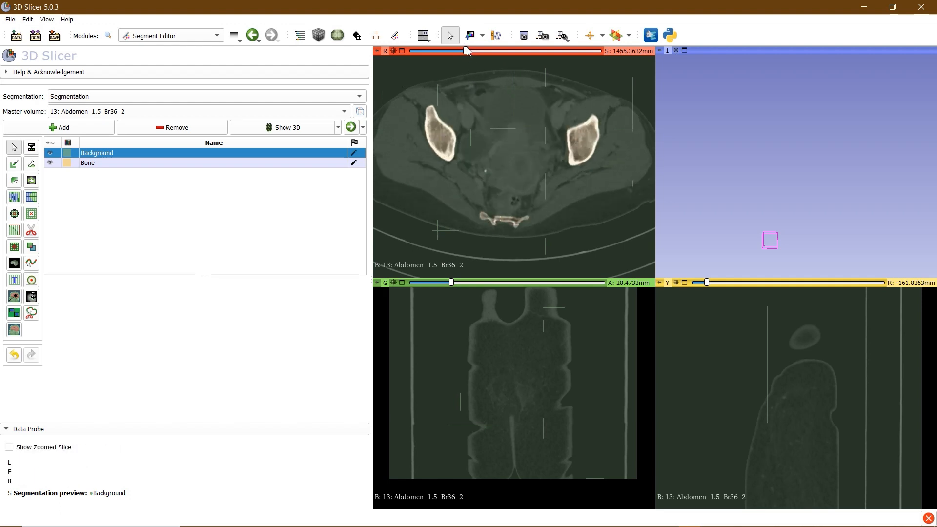
pyautogui.moveTo(463, 50); pyautogui.dragTo(415, 53)
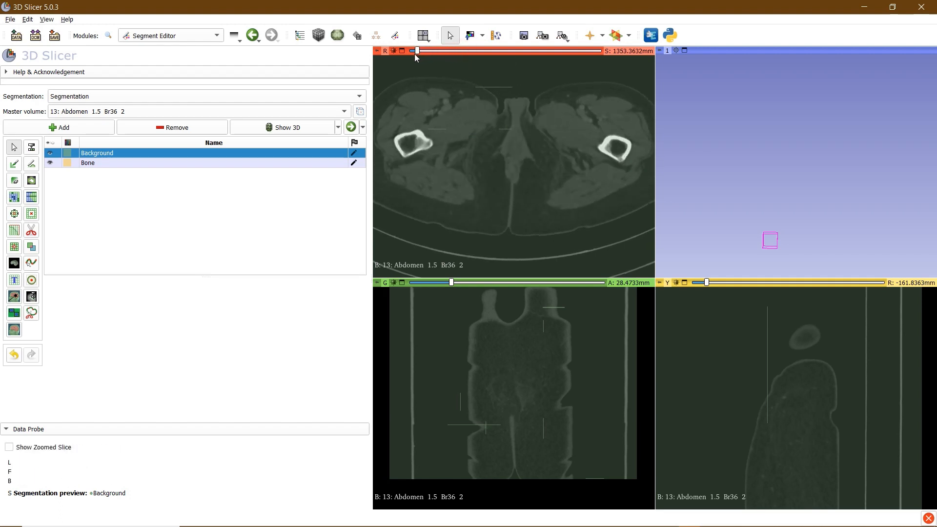
# Reopen Grow from seeds with Auto-update enabled on the low pelvic slice
pyautogui.click(13, 197)
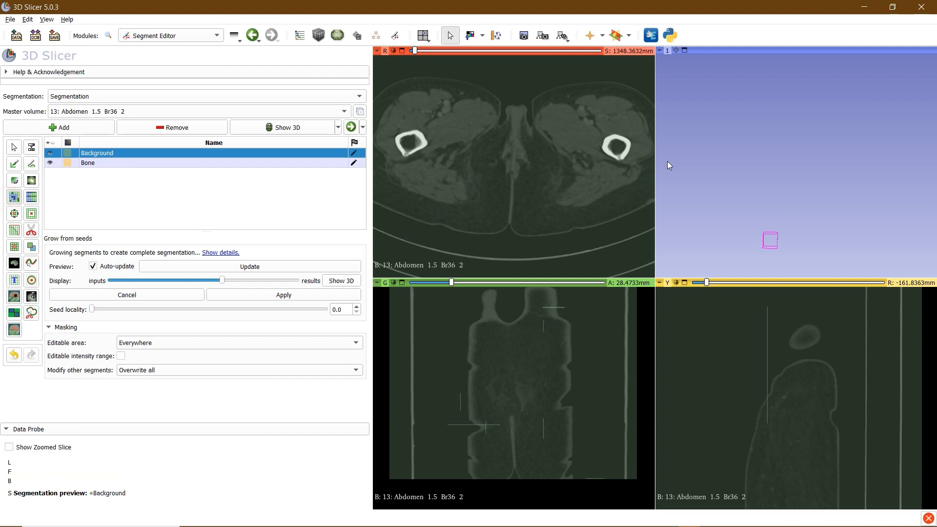
pyautogui.scroll(10, 533, 168)
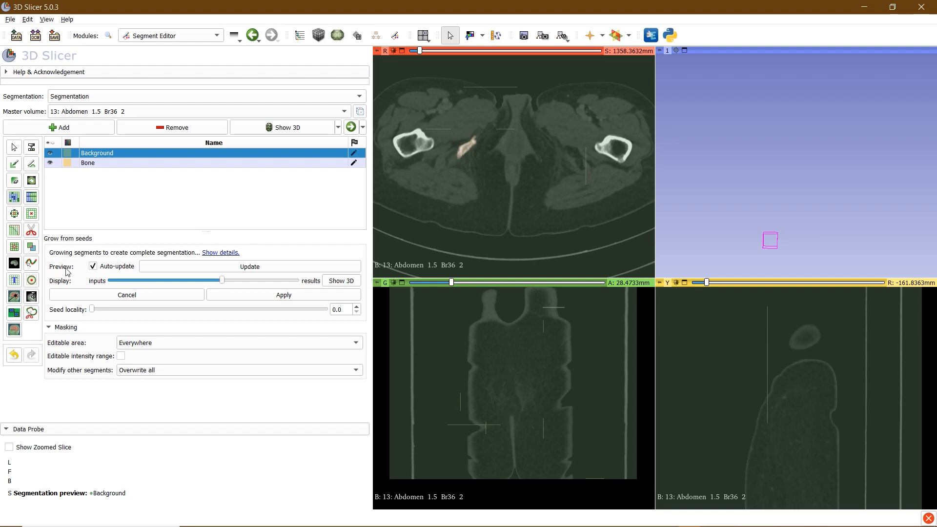
# Turn off Auto-update, return to Paint, and brush Background over the first femoral head
pyautogui.click(93, 266)
pyautogui.click(15, 165)
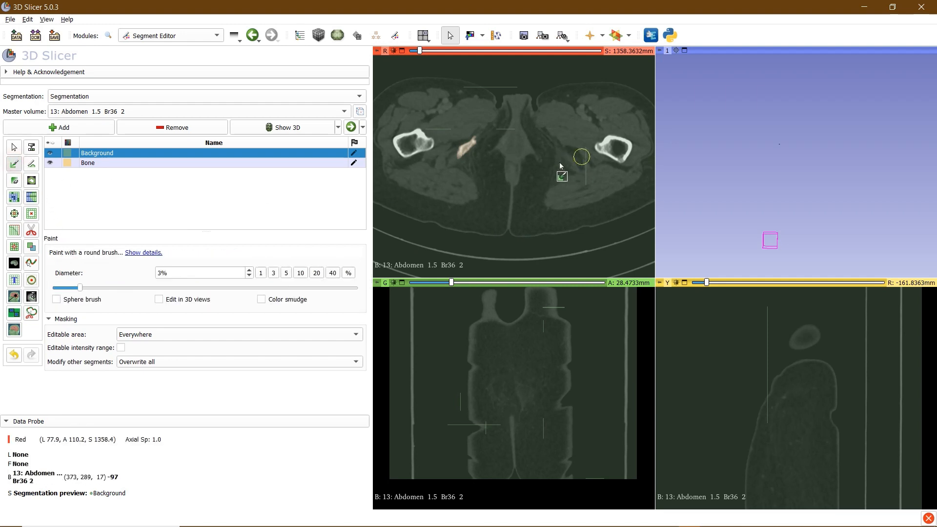
pyautogui.scroll(9, 513, 181)
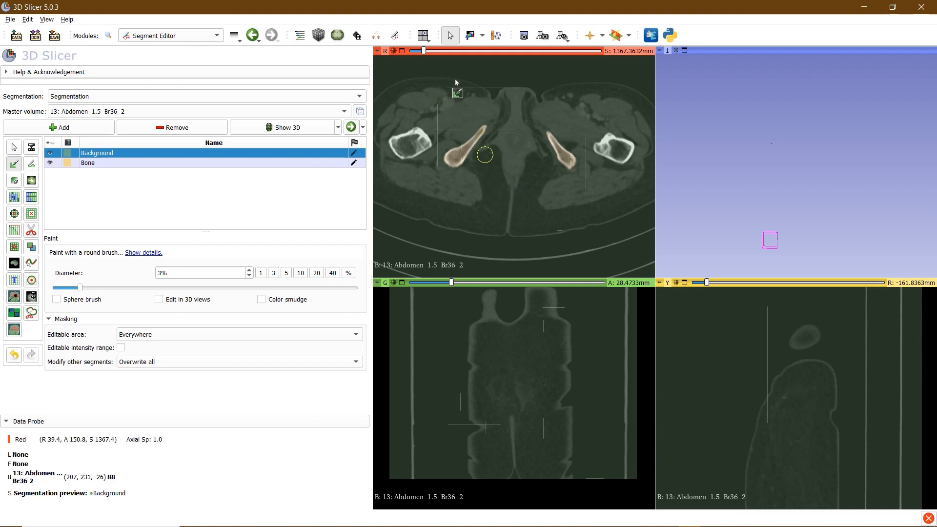
pyautogui.scroll(5, 496, 151)
pyautogui.scroll(10, 495, 151)
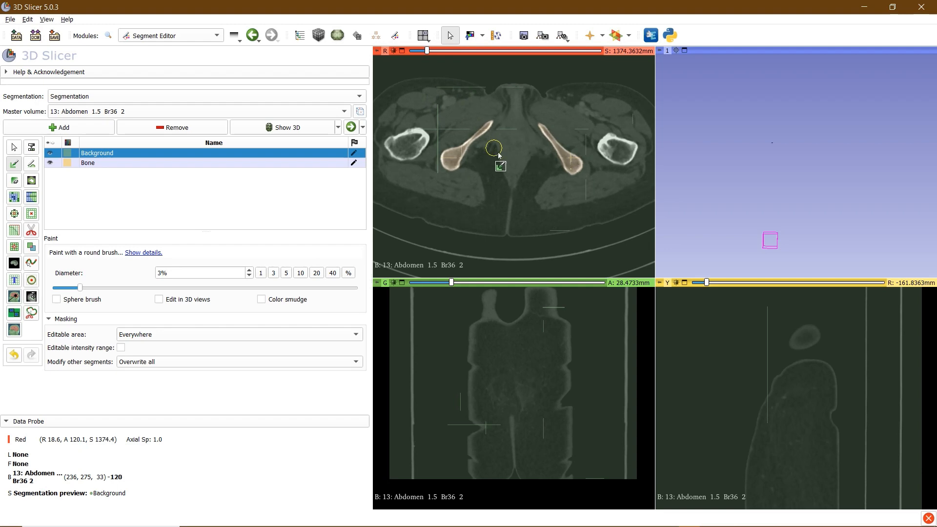
pyautogui.scroll(13, 501, 156)
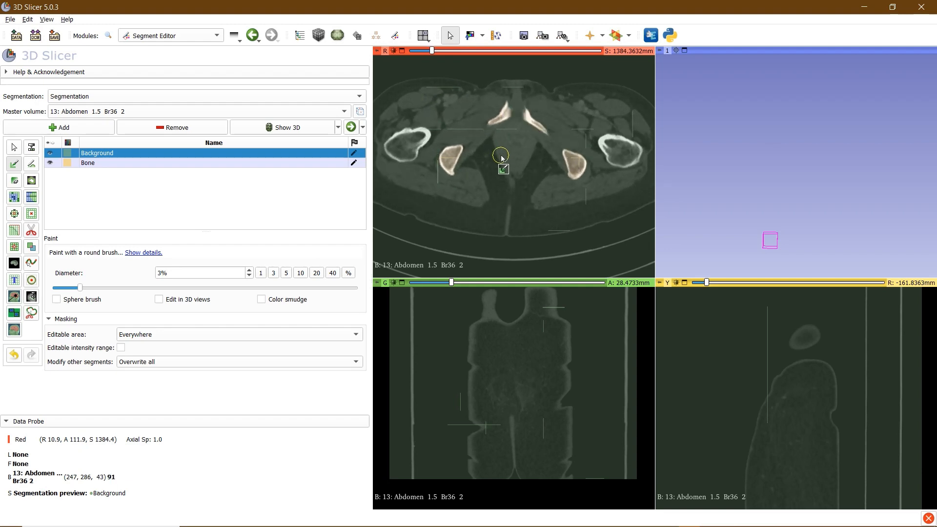
pyautogui.scroll(10, 502, 156)
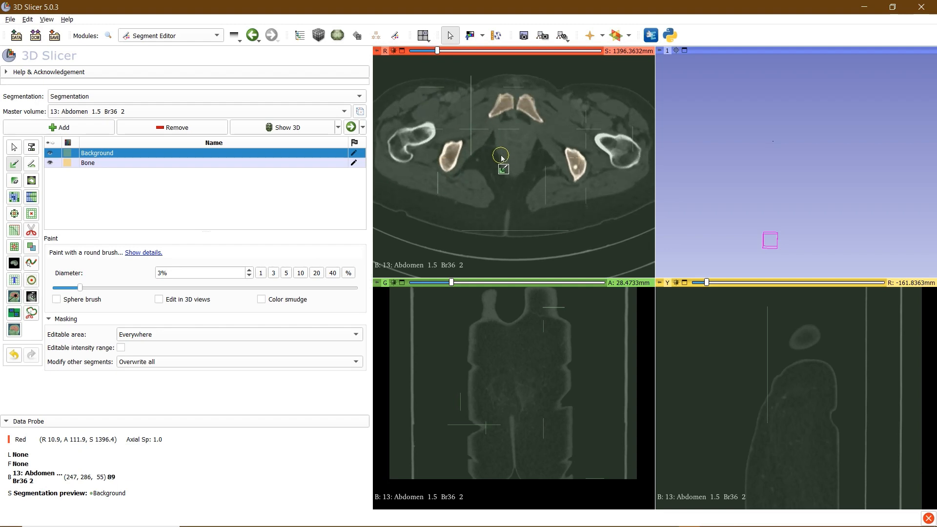
pyautogui.scroll(8, 502, 156)
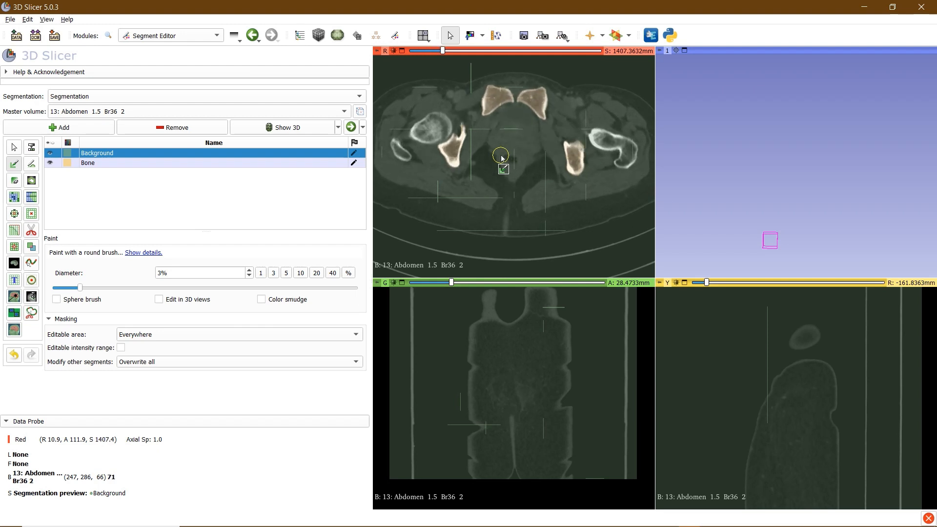
pyautogui.keyDown('ctrl'); pyautogui.scroll(3, 461, 169); pyautogui.keyUp('ctrl')
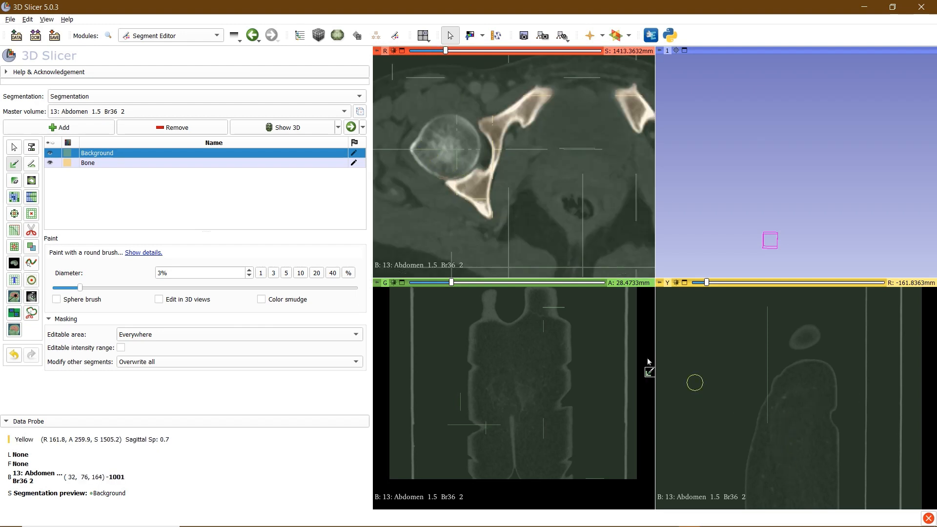
pyautogui.moveTo(450, 185)
pyautogui.mouseDown()
pyautogui.moveTo(437, 153)
pyautogui.moveTo(438, 178)
pyautogui.moveTo(471, 155)
pyautogui.mouseUp()
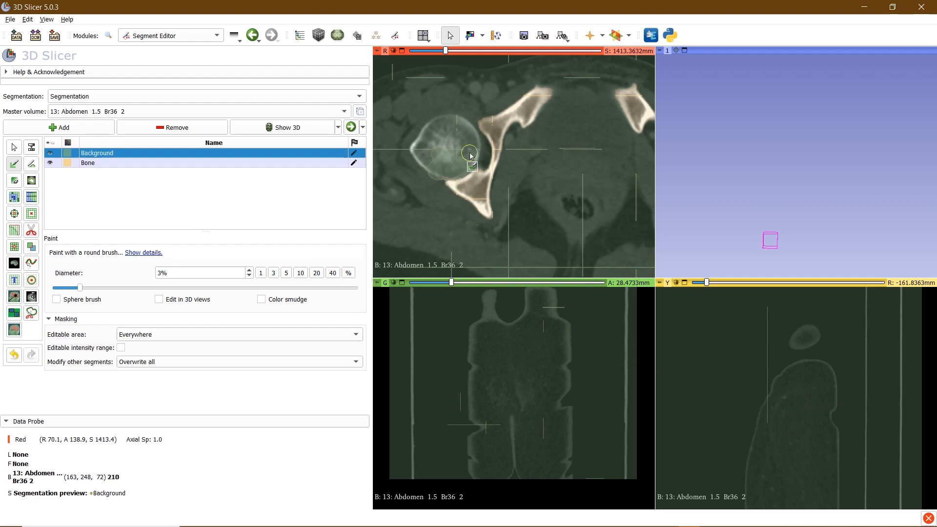
# Paint a Background seed over the other femoral head, then recentre on the pelvis
pyautogui.moveTo(557, 177); pyautogui.dragTo(547, 125, button='right')
pyautogui.moveTo(567, 144); pyautogui.dragTo(529, 147, button='middle')
pyautogui.moveTo(554, 177); pyautogui.dragTo(543, 165, button='right')
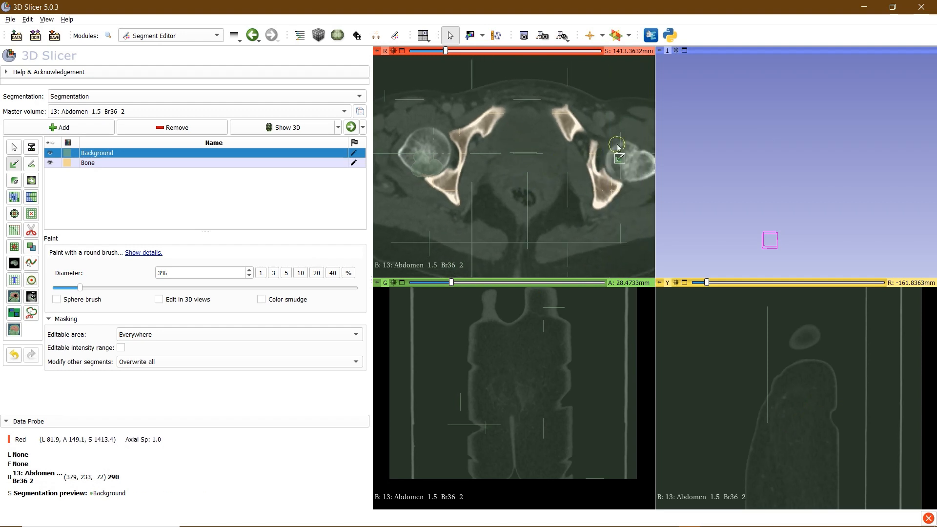
pyautogui.scroll(-1, 527, 161)
pyautogui.moveTo(637, 134); pyautogui.dragTo(554, 146, button='middle')
pyautogui.moveTo(555, 147); pyautogui.dragTo(550, 213, button='right')
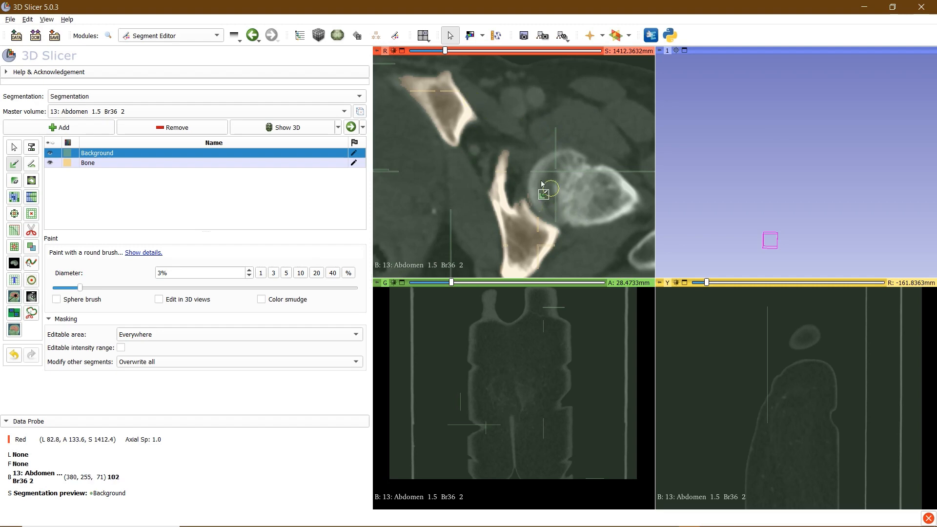
pyautogui.moveTo(543, 189)
pyautogui.mouseDown()
pyautogui.moveTo(536, 174)
pyautogui.moveTo(541, 210)
pyautogui.mouseUp()
pyautogui.moveTo(505, 261)
pyautogui.mouseDown(button='right')
pyautogui.moveTo(494, 233)
pyautogui.moveTo(420, 191)
pyautogui.mouseUp(button='right')
pyautogui.moveTo(420, 190)
pyautogui.mouseDown(button='middle')
pyautogui.moveTo(472, 180)
pyautogui.moveTo(512, 145)
pyautogui.mouseUp(button='middle')
pyautogui.scroll(20, 517, 137)
pyautogui.scroll(20, 526, 121)
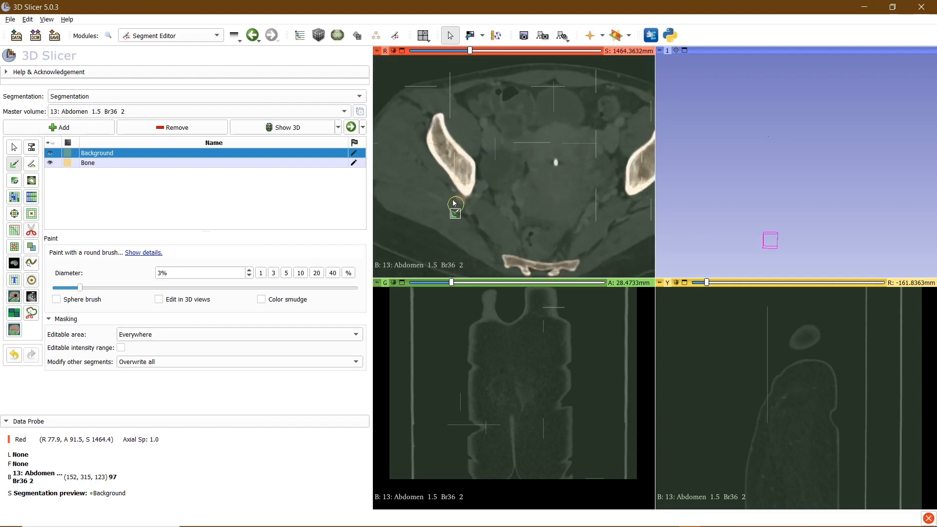
# With a 1% brush, paint three small Bone seeds in the sacral cavities
pyautogui.click(88, 162)
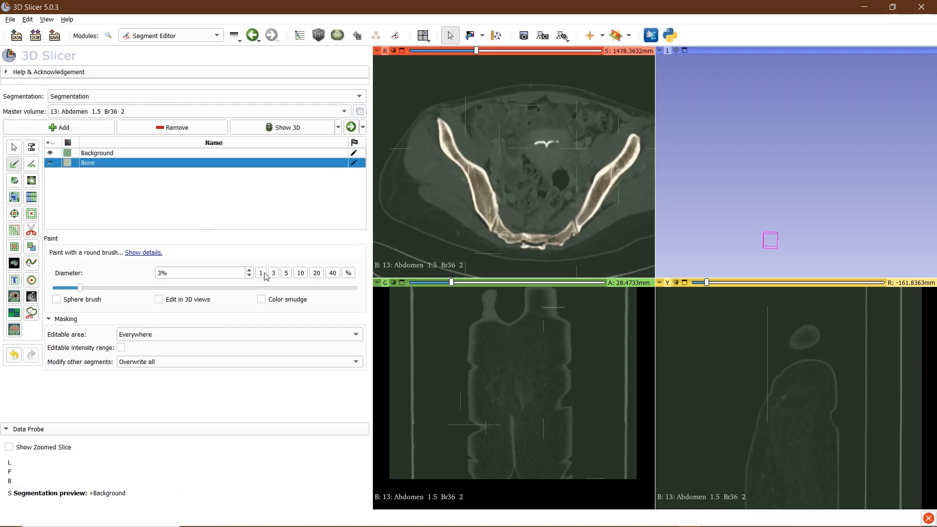
pyautogui.click(261, 273)
pyautogui.scroll(20, 532, 237)
pyautogui.scroll(-11, 532, 236)
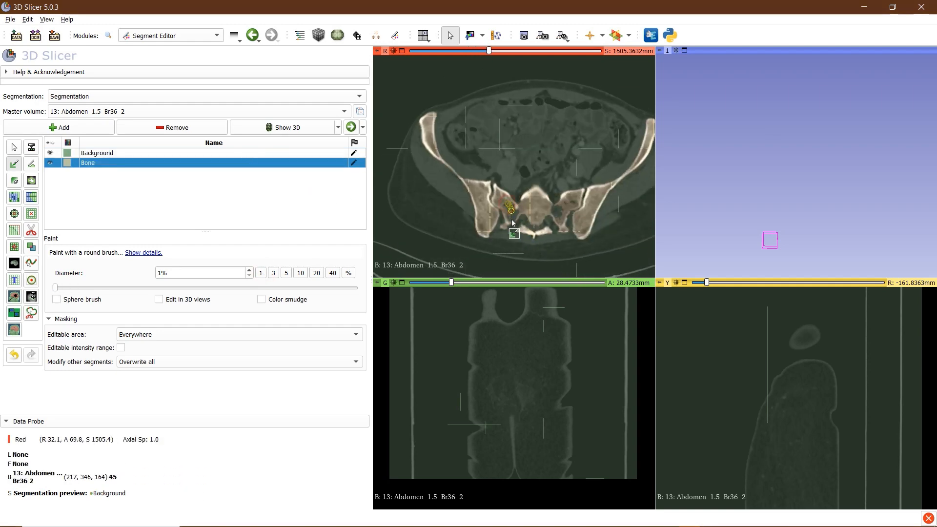
pyautogui.scroll(-2, 545, 236)
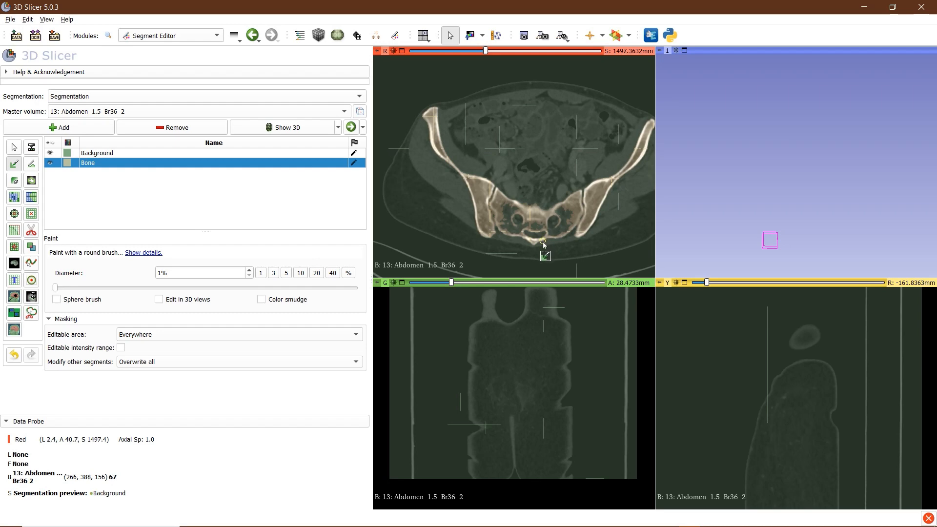
pyautogui.scroll(3, 543, 242)
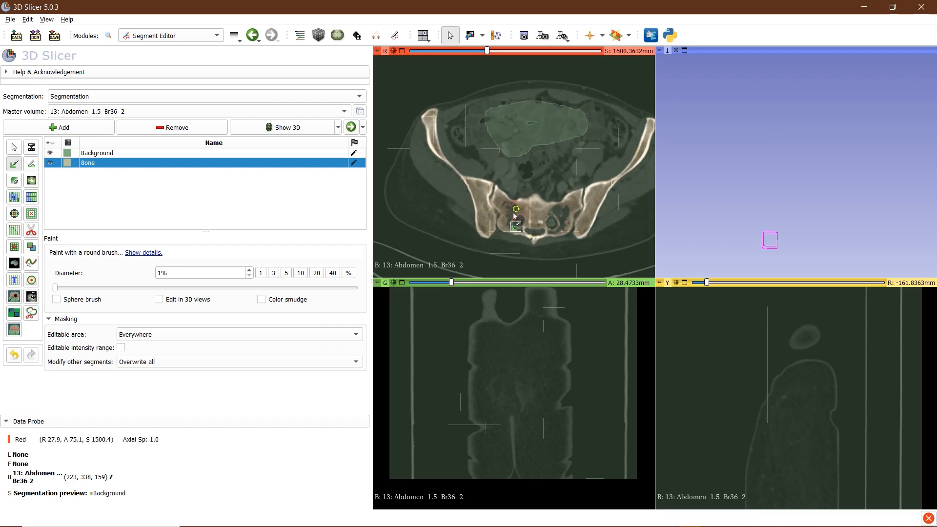
pyautogui.moveTo(514, 212); pyautogui.dragTo(509, 227)
pyautogui.moveTo(564, 208); pyautogui.dragTo(563, 234)
pyautogui.scroll(-7, 558, 239)
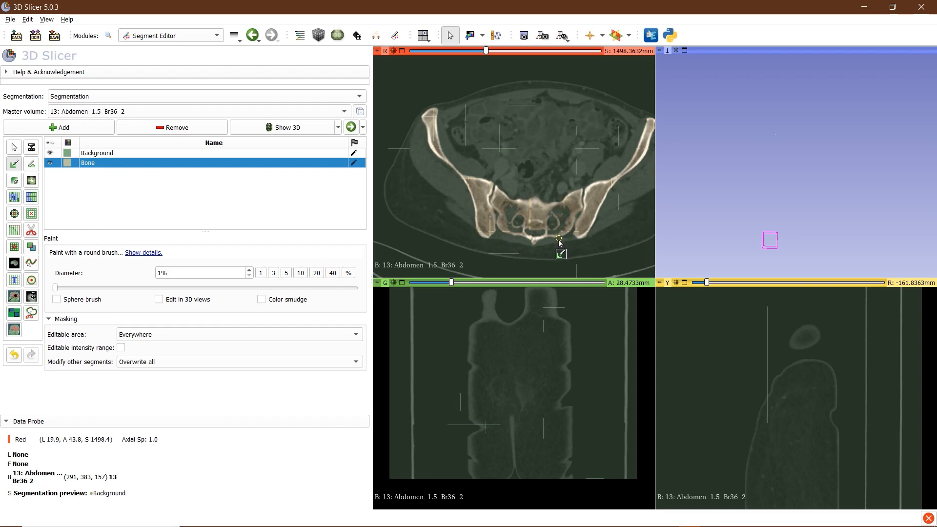
pyautogui.scroll(1, 527, 247)
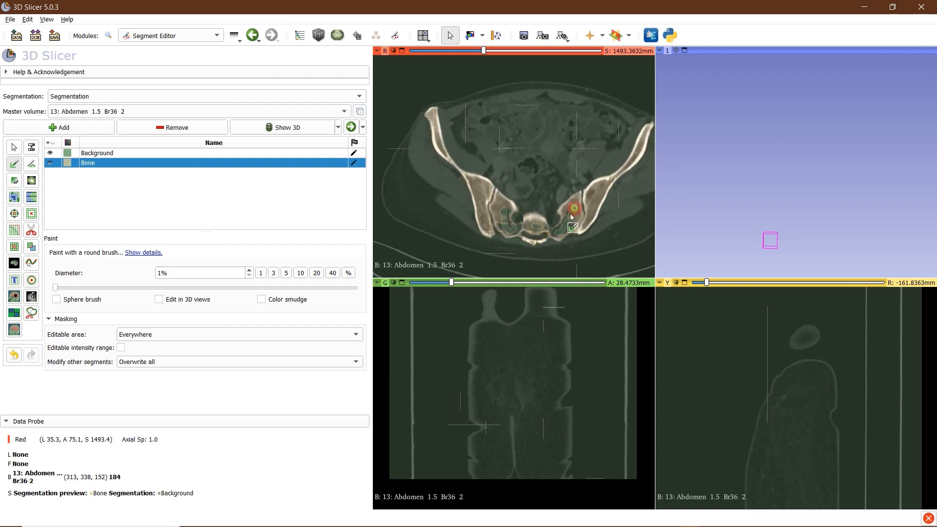
pyautogui.moveTo(571, 209)
pyautogui.mouseDown()
pyautogui.moveTo(558, 234)
pyautogui.moveTo(572, 211)
pyautogui.moveTo(542, 226)
pyautogui.moveTo(503, 212)
pyautogui.moveTo(514, 234)
pyautogui.moveTo(510, 222)
pyautogui.mouseUp()
# Paint a Background seed on the upper vertebra and return to Grow from seeds
pyautogui.scroll(-2, 520, 224)
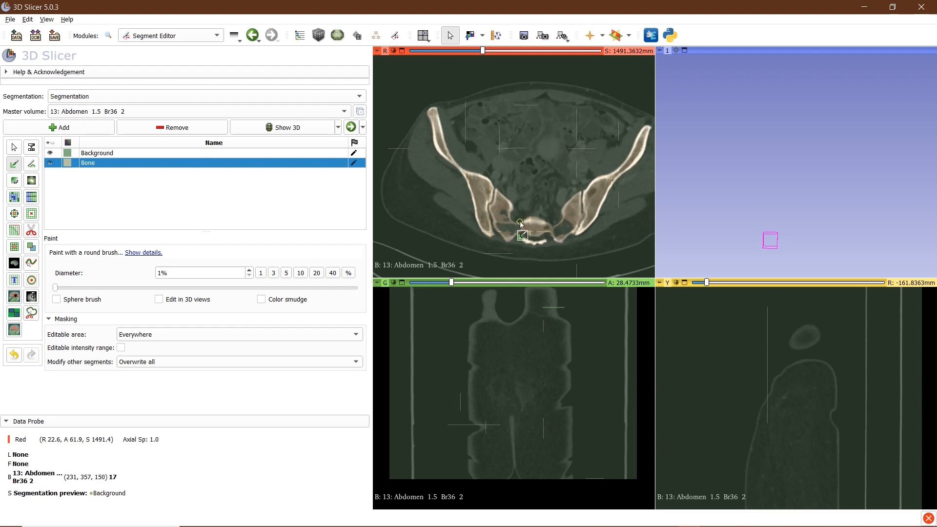
pyautogui.scroll(-5, 521, 224)
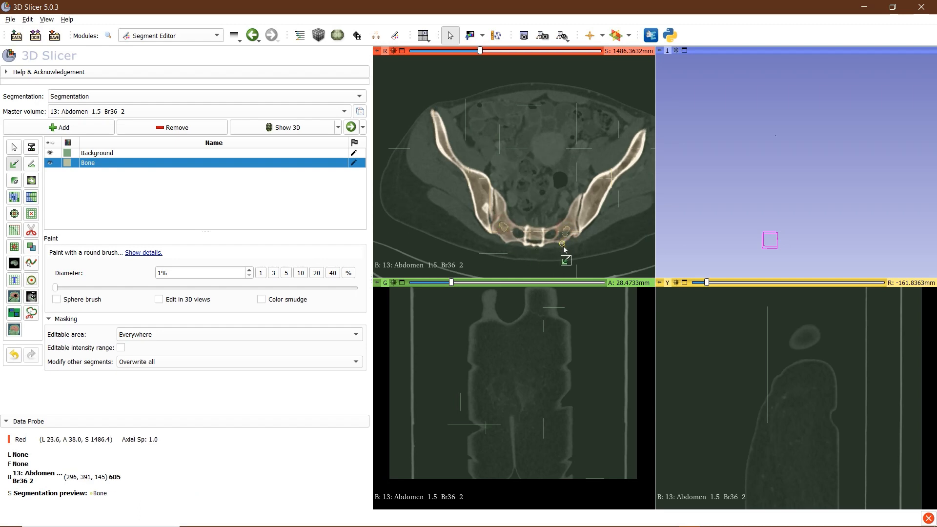
pyautogui.scroll(20, 567, 244)
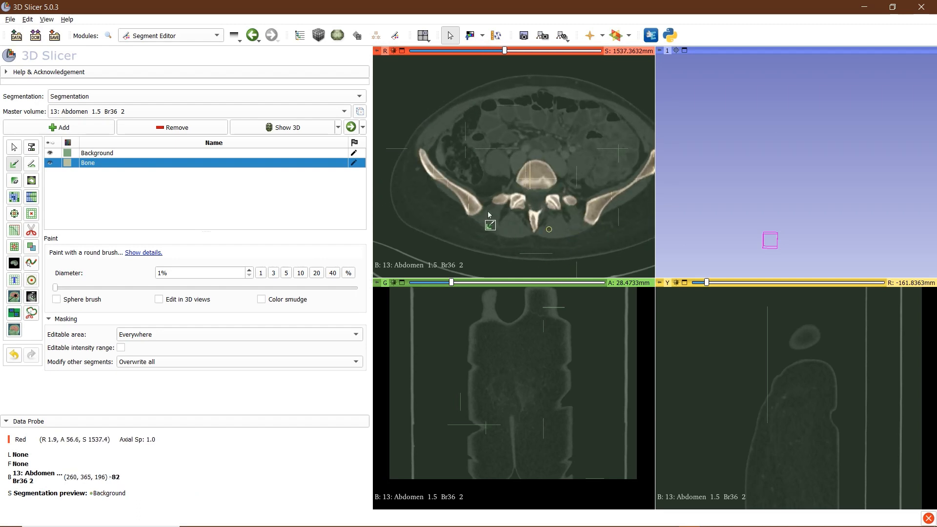
pyautogui.scroll(20, 544, 256)
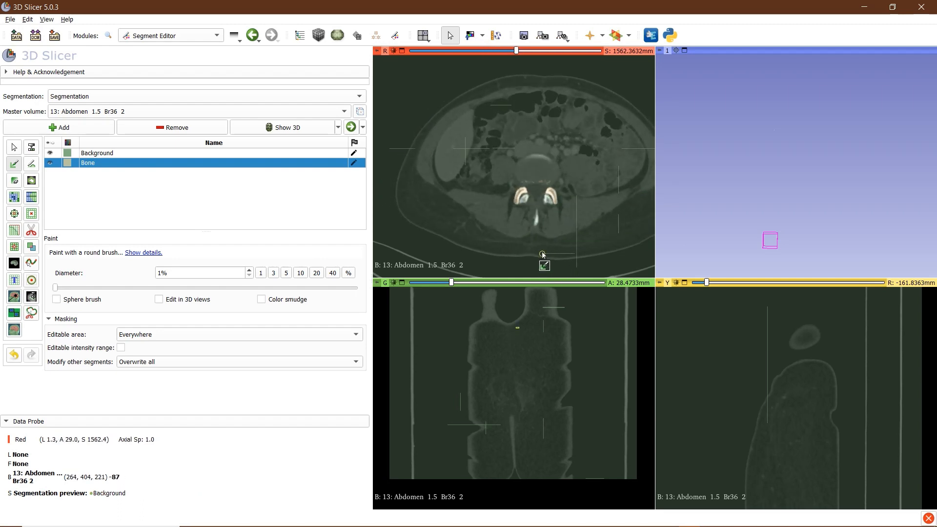
pyautogui.scroll(4, 543, 254)
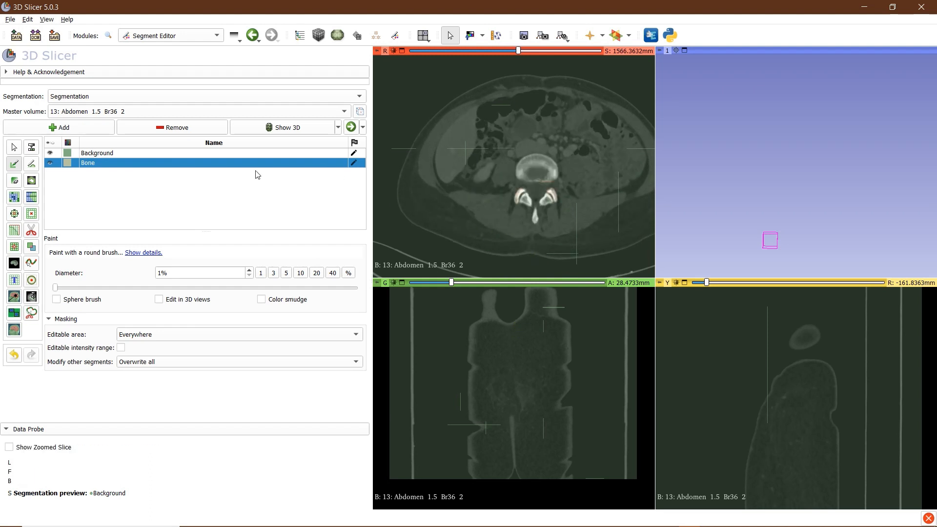
pyautogui.click(260, 155)
pyautogui.moveTo(541, 179); pyautogui.dragTo(551, 176)
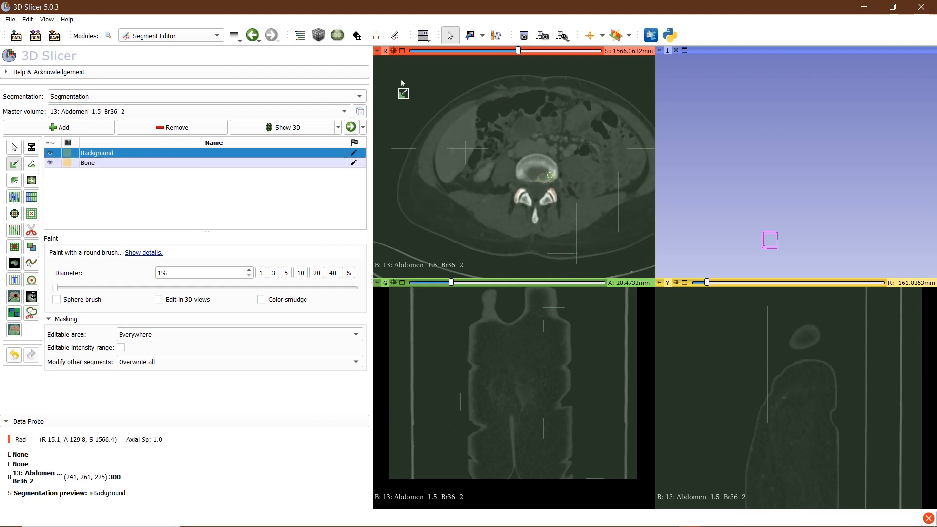
pyautogui.click(14, 197)
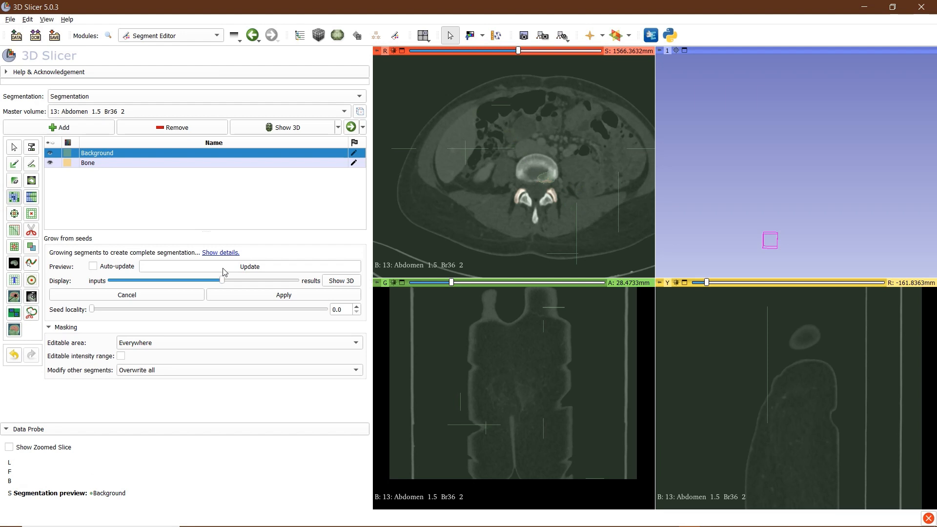
# Update the Grow from seeds preview and scroll through axial slices to check the Bone tint
pyautogui.click(223, 268)
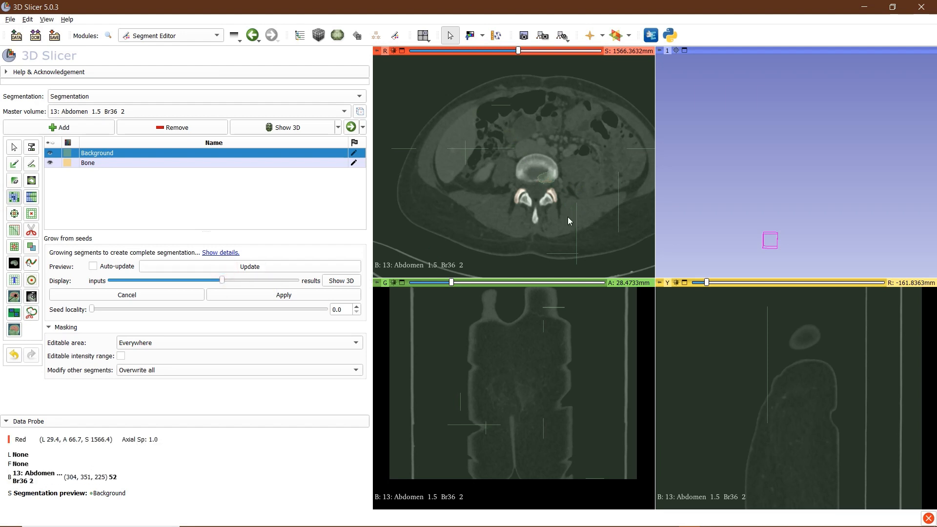
pyautogui.scroll(-19, 546, 207)
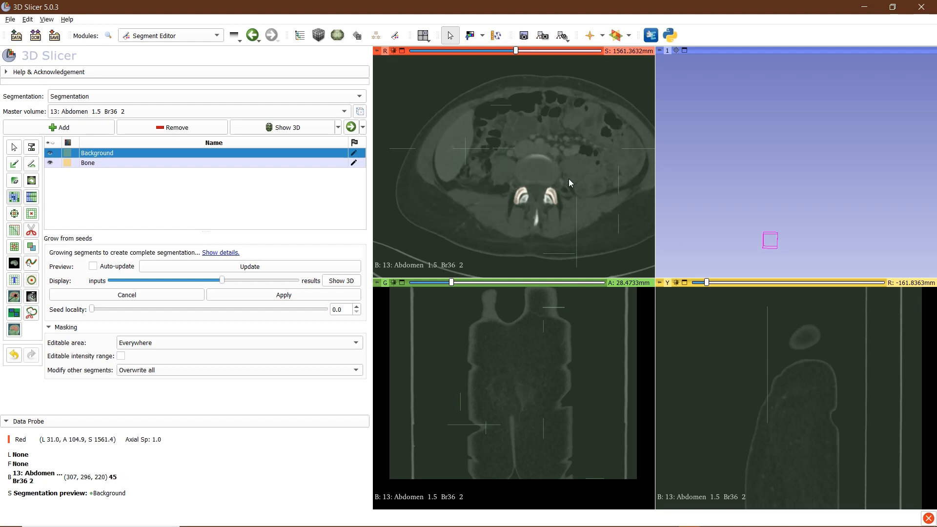
pyautogui.scroll(-10, 545, 180)
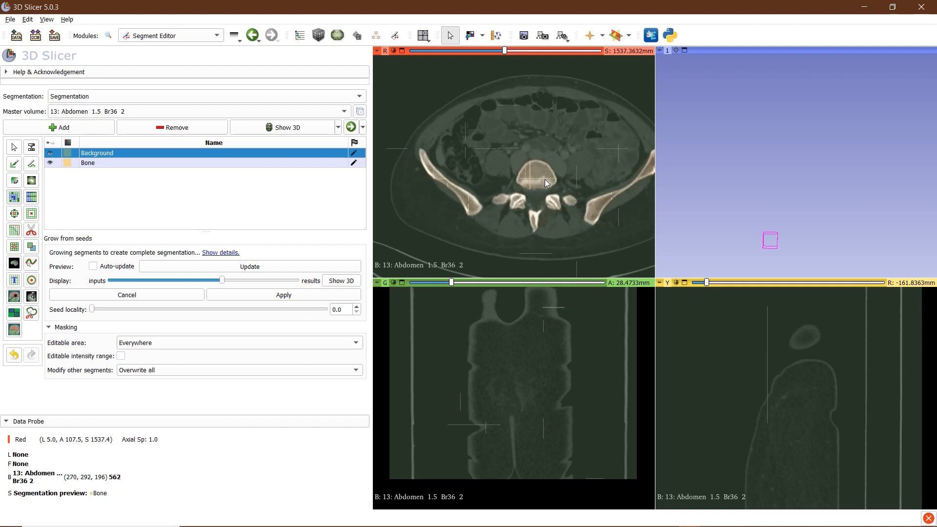
pyautogui.scroll(-3, 545, 182)
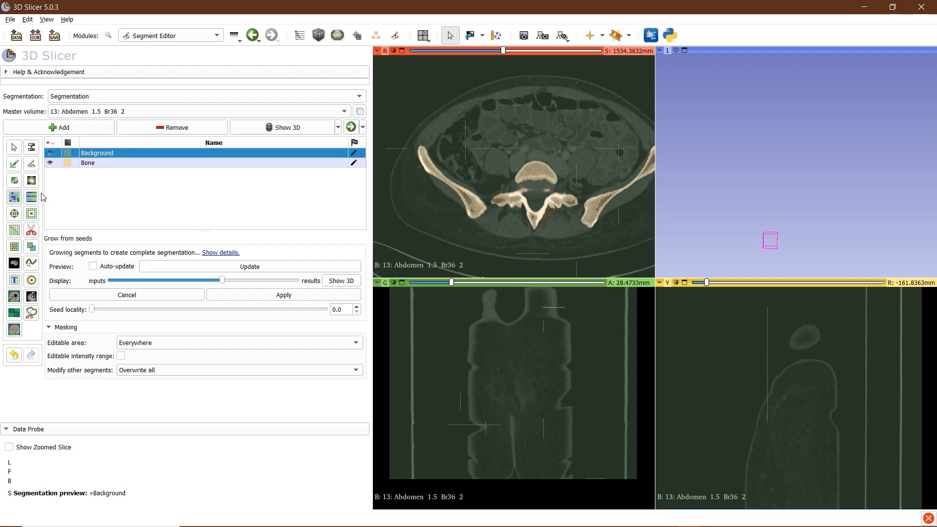
# Back in Paint, add a Background seed behind the spine and undo a stray Bone stroke
pyautogui.click(15, 165)
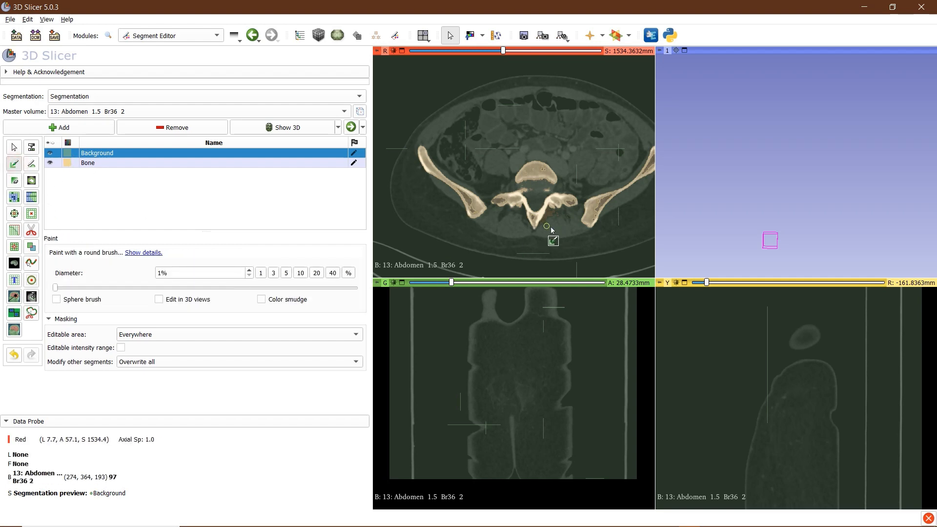
pyautogui.moveTo(551, 212); pyautogui.dragTo(551, 215)
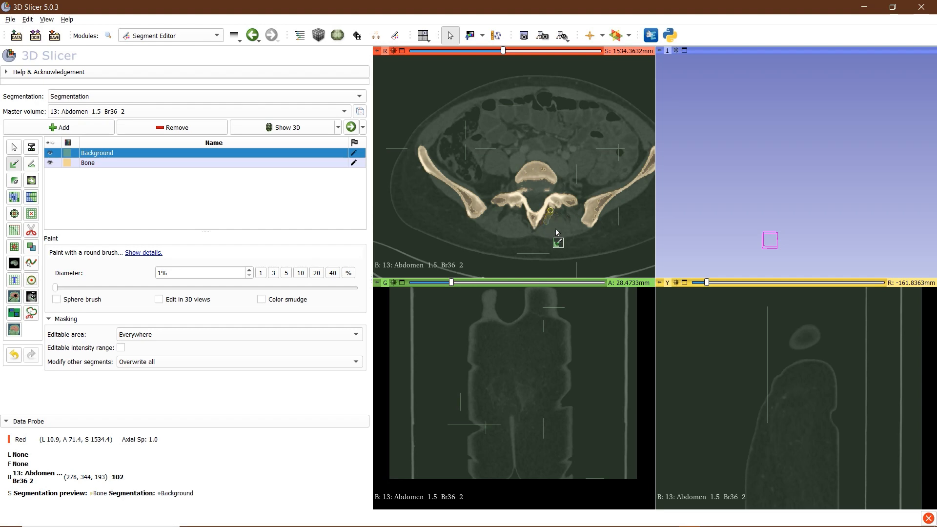
pyautogui.scroll(-20, 557, 236)
pyautogui.click(312, 163)
pyautogui.click(312, 154)
pyautogui.scroll(-20, 545, 223)
pyautogui.click(313, 163)
pyautogui.scroll(-20, 547, 225)
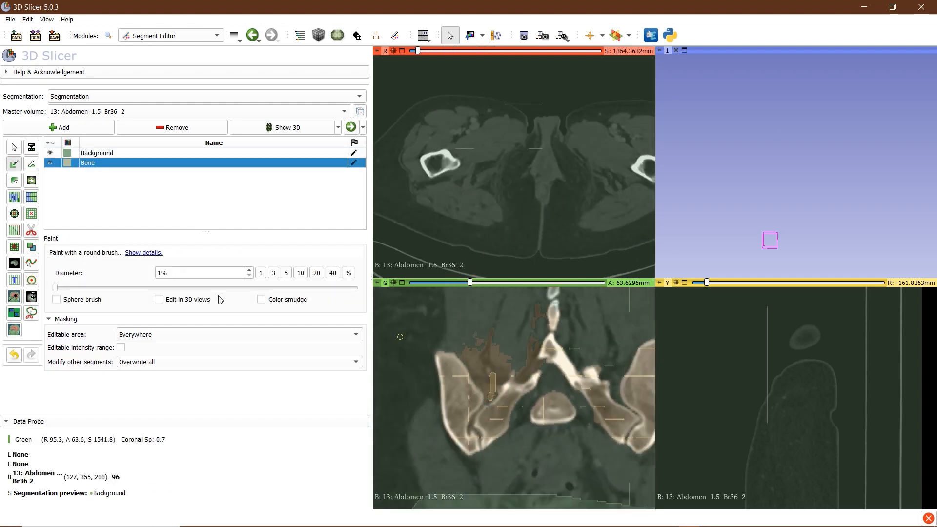
pyautogui.click(14, 355)
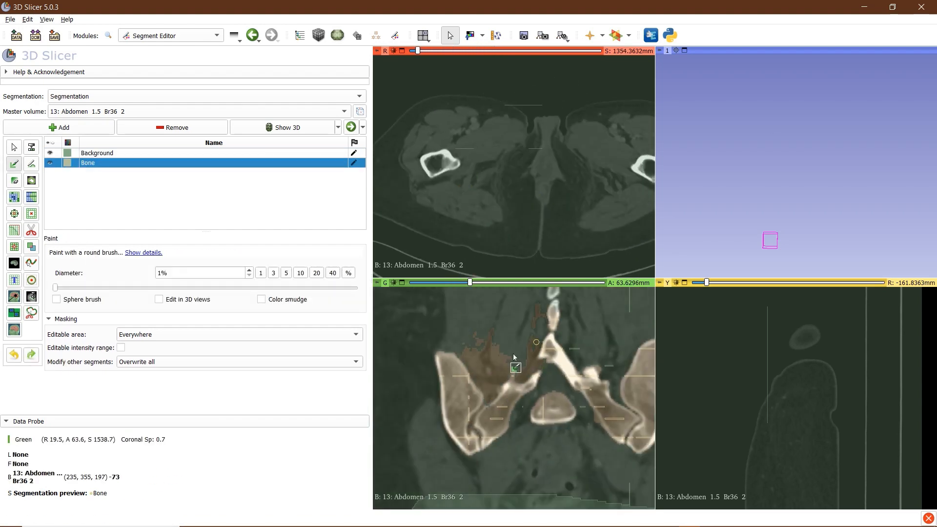
pyautogui.click(313, 154)
# Paint seed strokes around the pelvis in the coronal and sagittal slices
pyautogui.moveTo(491, 372); pyautogui.dragTo(490, 398)
pyautogui.scroll(3, 508, 341)
pyautogui.moveTo(525, 431); pyautogui.dragTo(525, 353, button='right')
pyautogui.click(312, 163)
pyautogui.scroll(20, 516, 418)
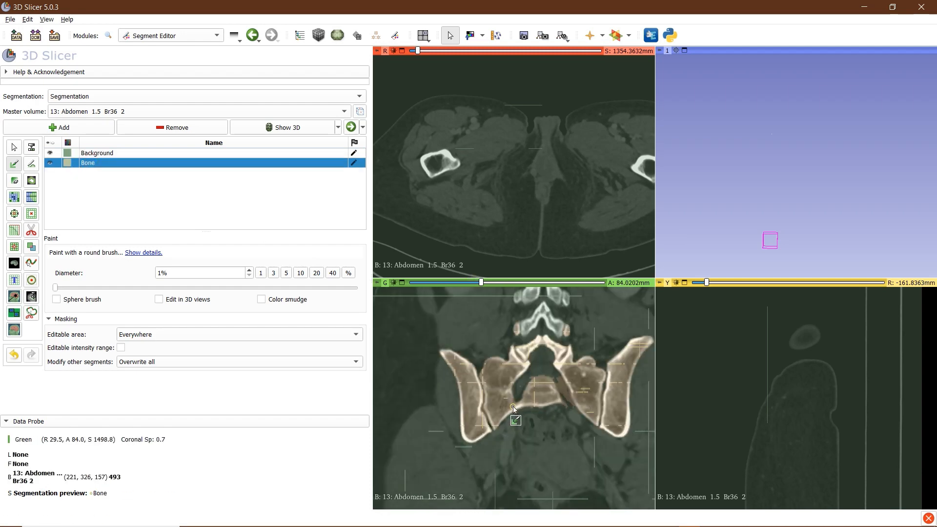
pyautogui.click(313, 154)
pyautogui.scroll(14, 539, 390)
pyautogui.moveTo(707, 283); pyautogui.dragTo(771, 282)
pyautogui.scroll(-4, 839, 382)
pyautogui.moveTo(842, 345); pyautogui.dragTo(844, 377)
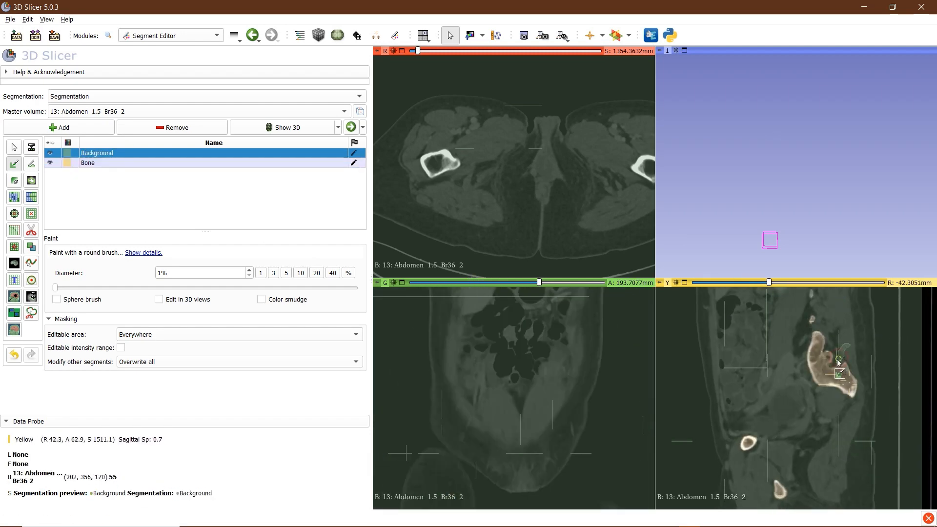
pyautogui.click(312, 163)
pyautogui.scroll(20, 891, 412)
pyautogui.moveTo(809, 237); pyautogui.dragTo(807, 201, button='right')
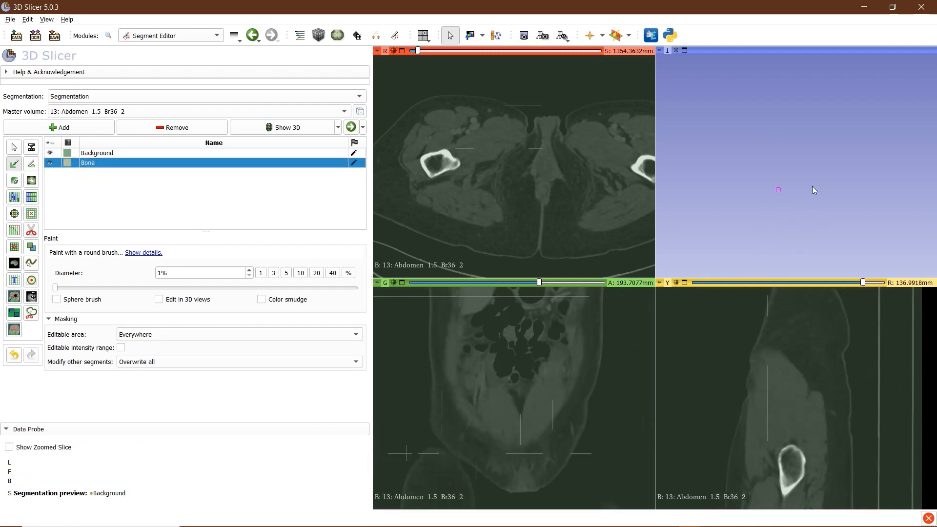
# Run Grow from seeds, show the segmentation in 3D, and zoom onto the pelvis
pyautogui.click(9, 199)
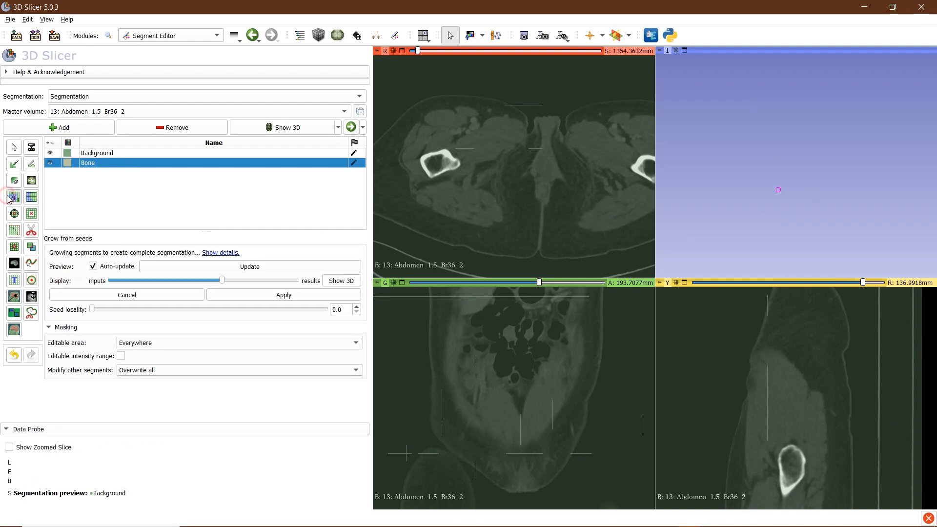
pyautogui.click(345, 284)
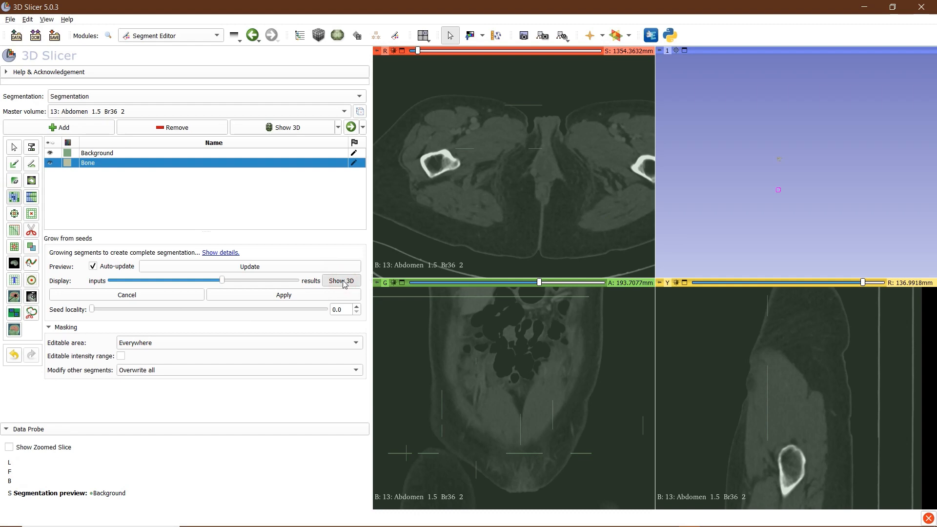
pyautogui.moveTo(830, 110); pyautogui.dragTo(819, 278, button='right')
pyautogui.moveTo(763, 142); pyautogui.dragTo(837, 190)
pyautogui.moveTo(822, 180); pyautogui.dragTo(818, 349, button='right')
pyautogui.moveTo(793, 262); pyautogui.dragTo(719, 166)
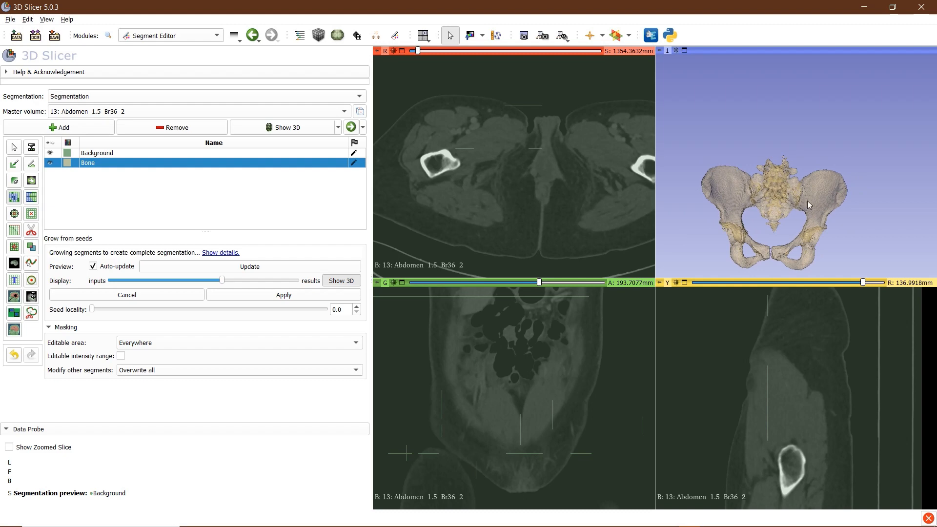
pyautogui.moveTo(807, 201); pyautogui.dragTo(779, 233)
pyautogui.scroll(2, 778, 232)
pyautogui.moveTo(771, 222); pyautogui.dragTo(782, 161, button='middle')
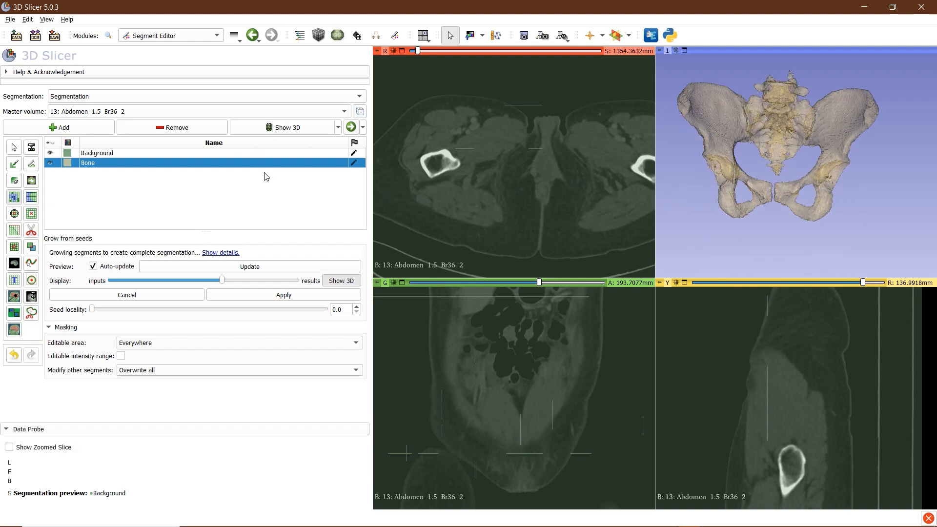
# Display all segments as 3D surfaces and turn the pelvis to face the front
pyautogui.click(283, 129)
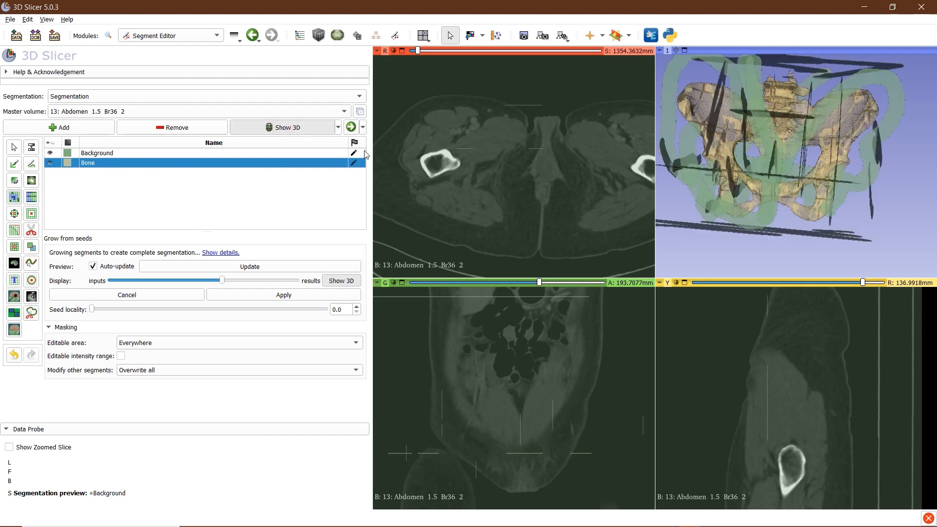
pyautogui.moveTo(725, 173); pyautogui.dragTo(672, 156)
pyautogui.moveTo(790, 157); pyautogui.dragTo(755, 157, button='middle')
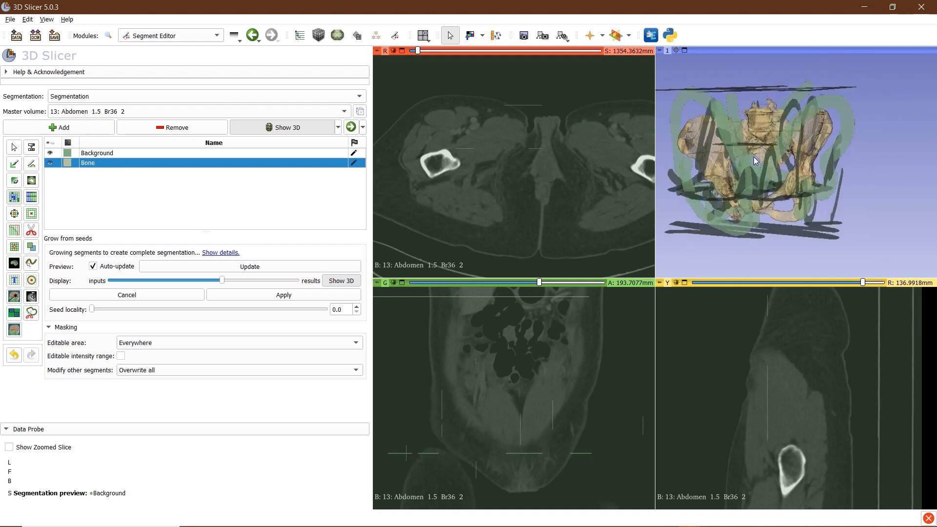
# Hide the Background segment, enlarge the Bone pelvis in 3D, then toggle Show 3D
pyautogui.click(50, 154)
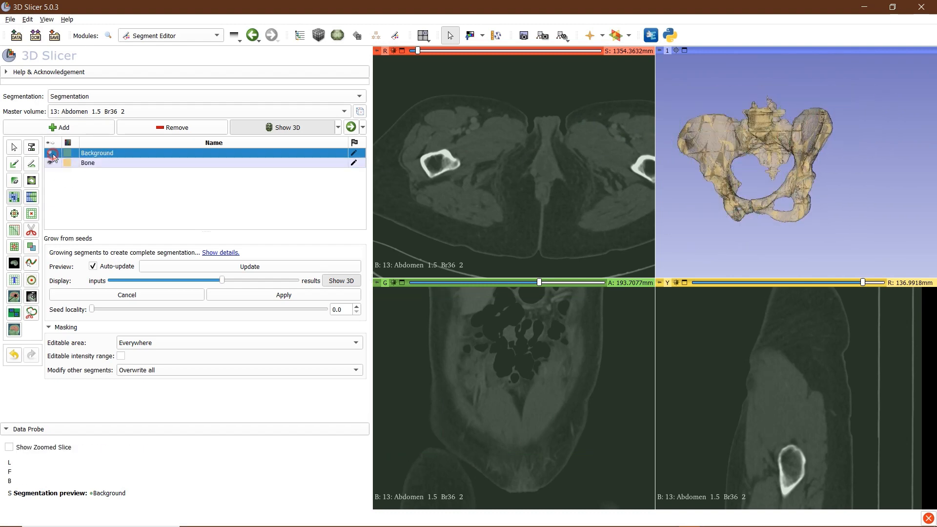
pyautogui.moveTo(764, 189); pyautogui.dragTo(774, 150)
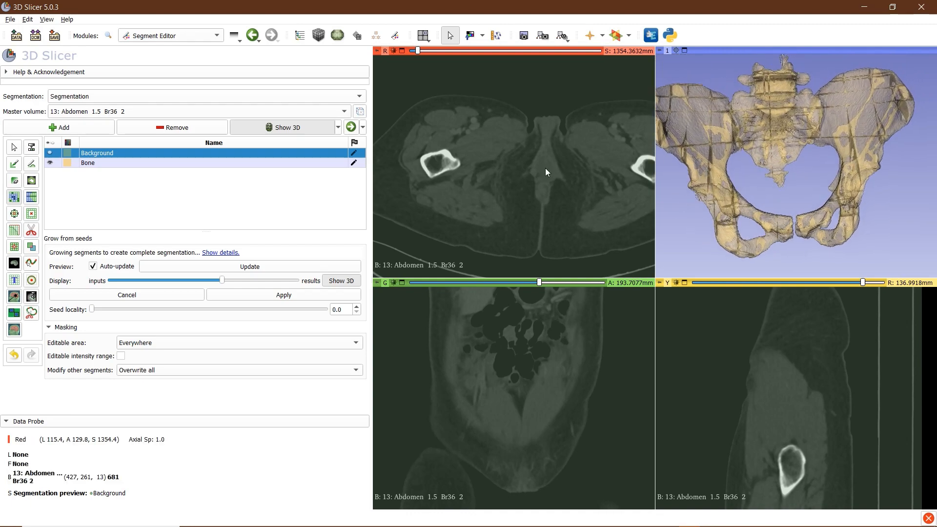
pyautogui.click(286, 129)
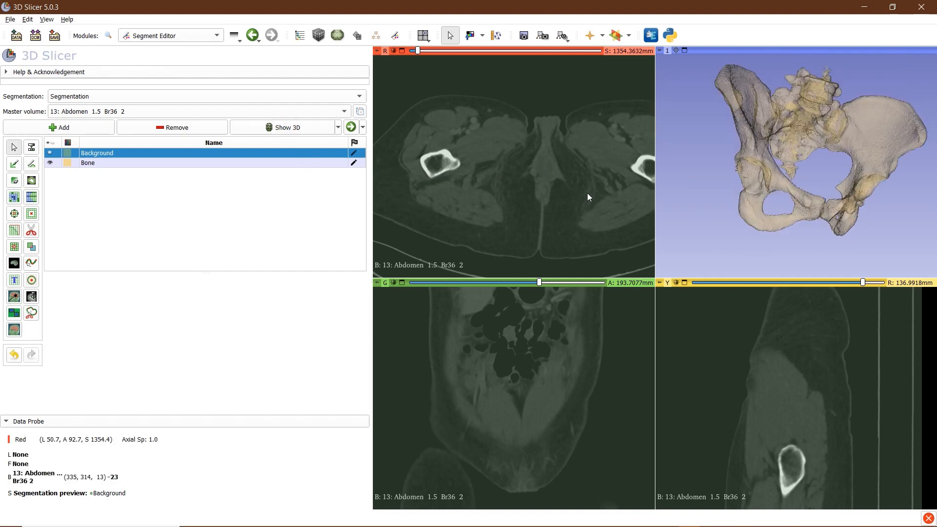
# Open the Save Scene dialog, dismiss it without saving, and reselect Grow from seeds
pyautogui.click(56, 35)
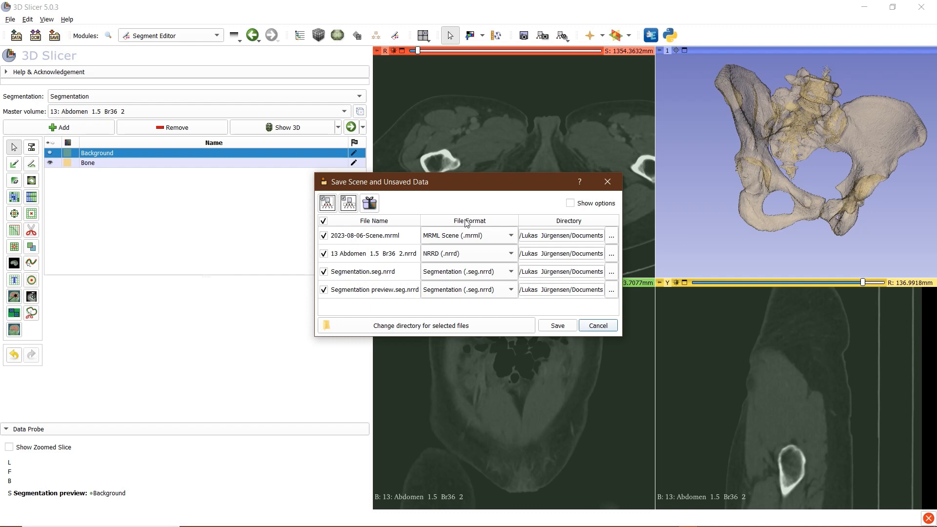
pyautogui.press('Escape')
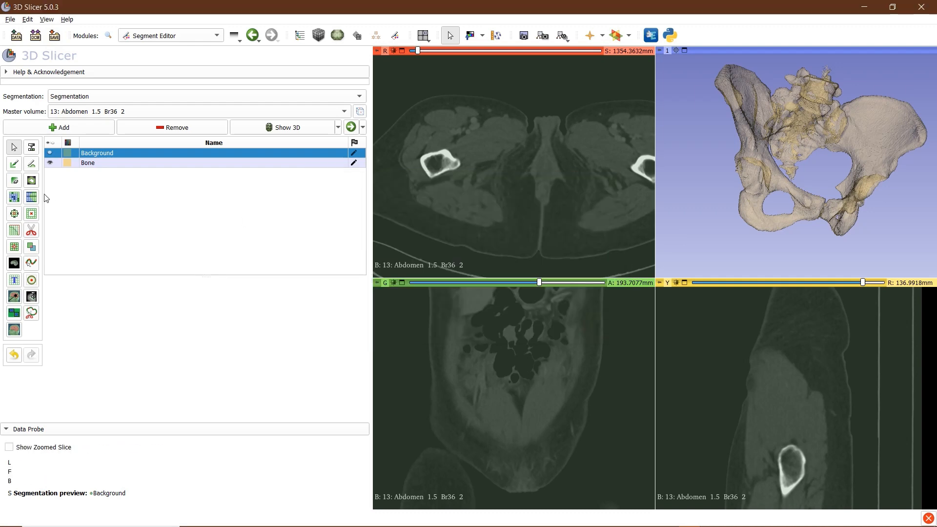
pyautogui.click(11, 198)
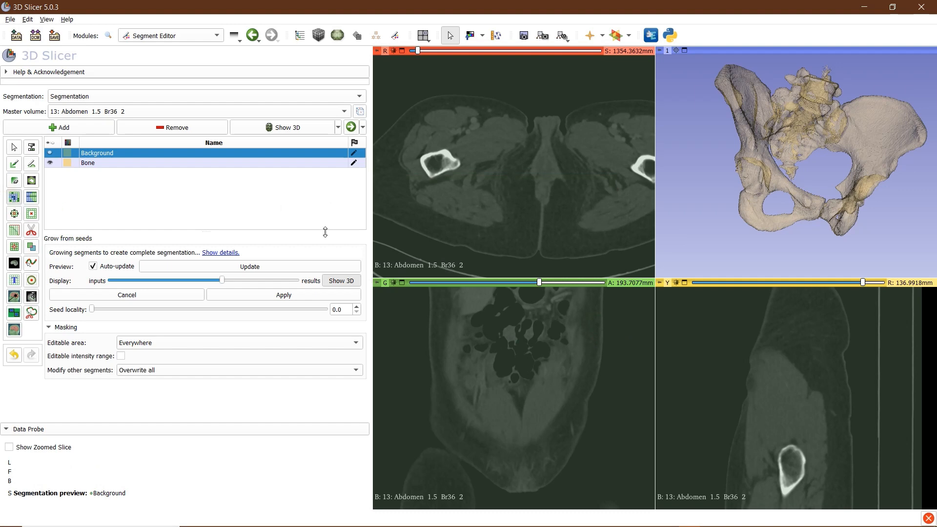
# Turn the pelvis to a near-frontal view and step the axial slice up through the hips
pyautogui.moveTo(810, 142); pyautogui.dragTo(793, 156)
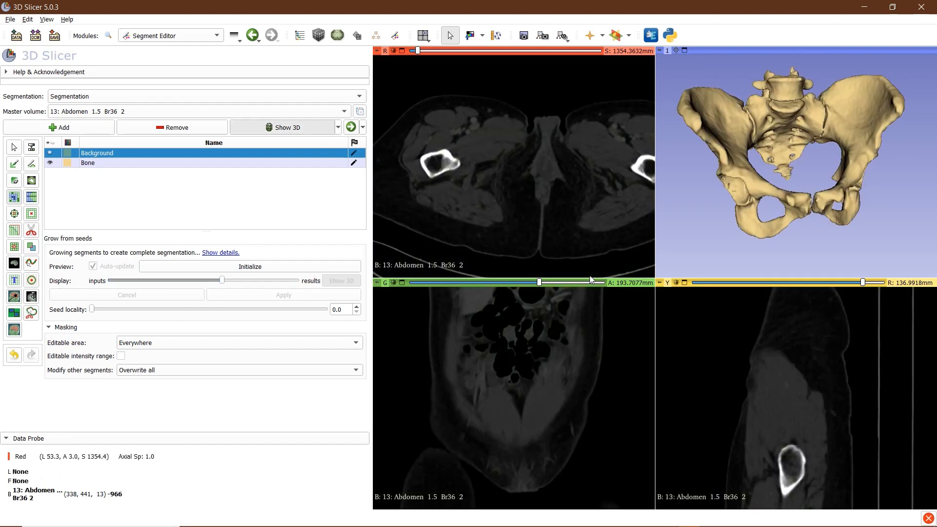
pyautogui.scroll(20, 526, 119)
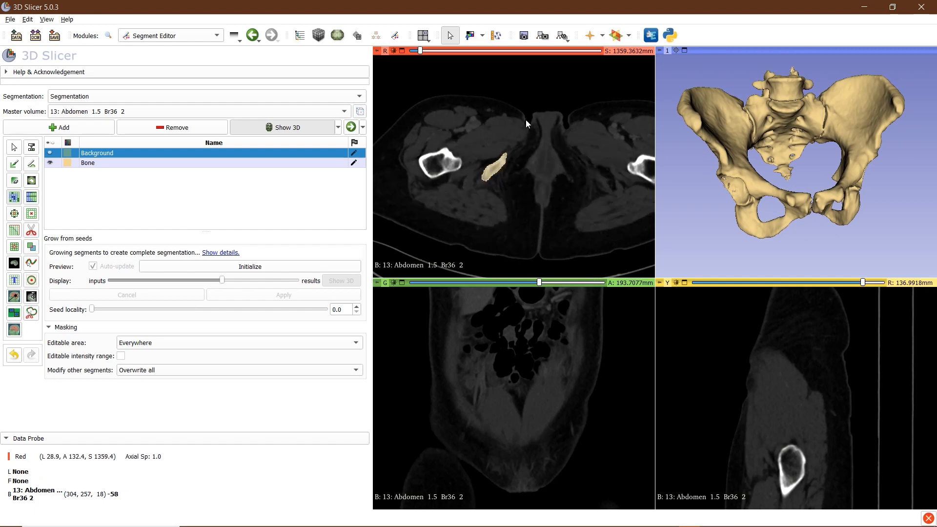
pyautogui.scroll(13, 549, 166)
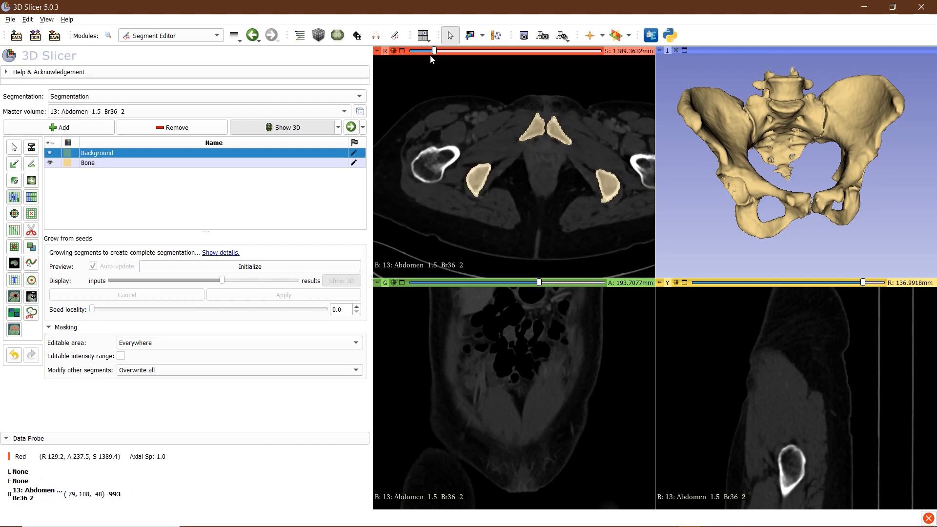
pyautogui.moveTo(436, 51); pyautogui.dragTo(463, 57)
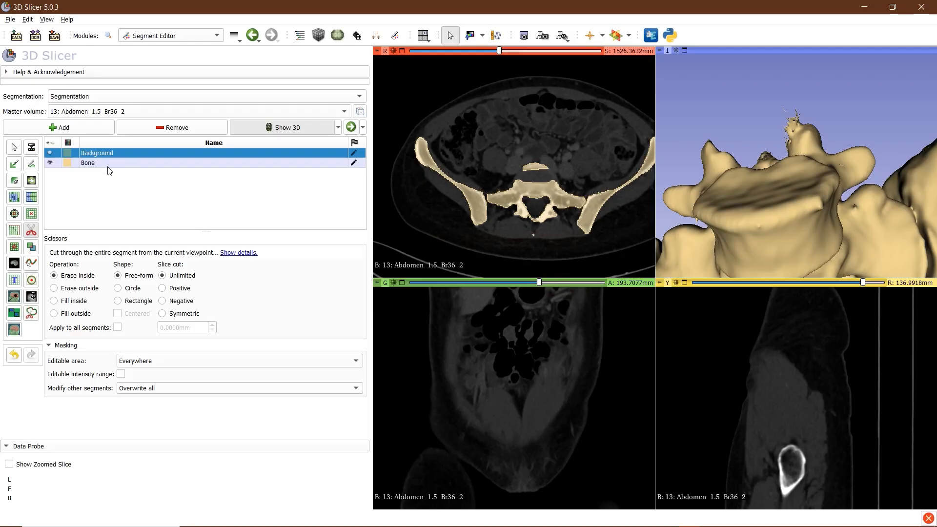
# Select the Bone segment in the segment list
pyautogui.click(52, 164)
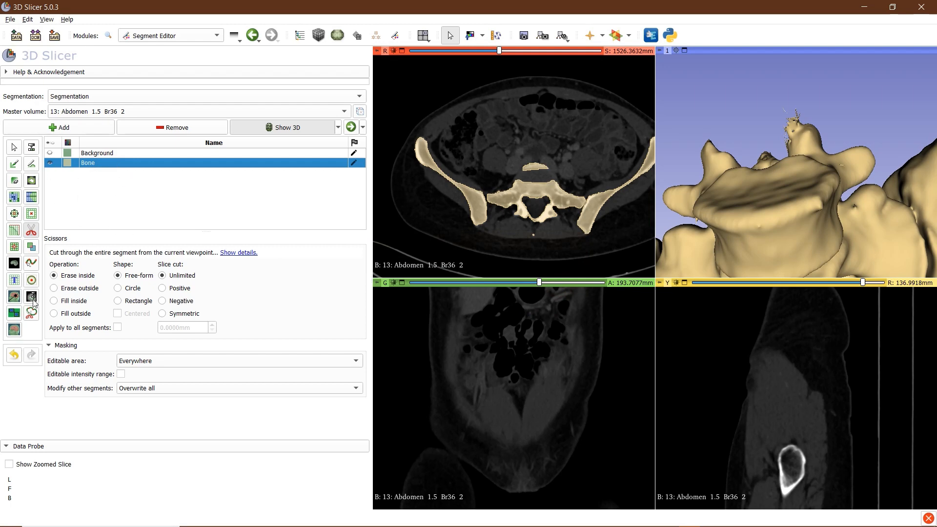
# Switch the scissors to cut through and trim the stray spike off the vertebra top
pyautogui.keyDown('alt'); pyautogui.moveTo(801, 134); pyautogui.dragTo(828, 135); pyautogui.keyUp('alt')
pyautogui.press('space')
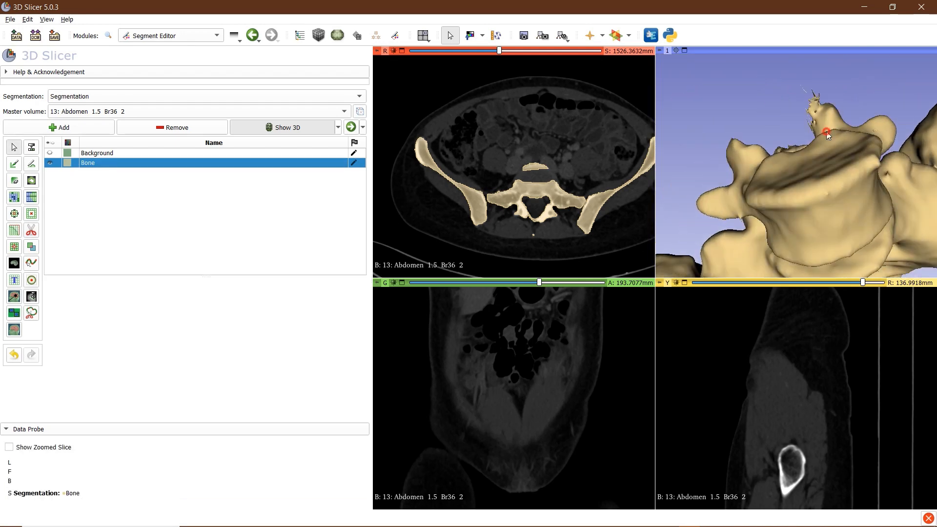
pyautogui.click(32, 230)
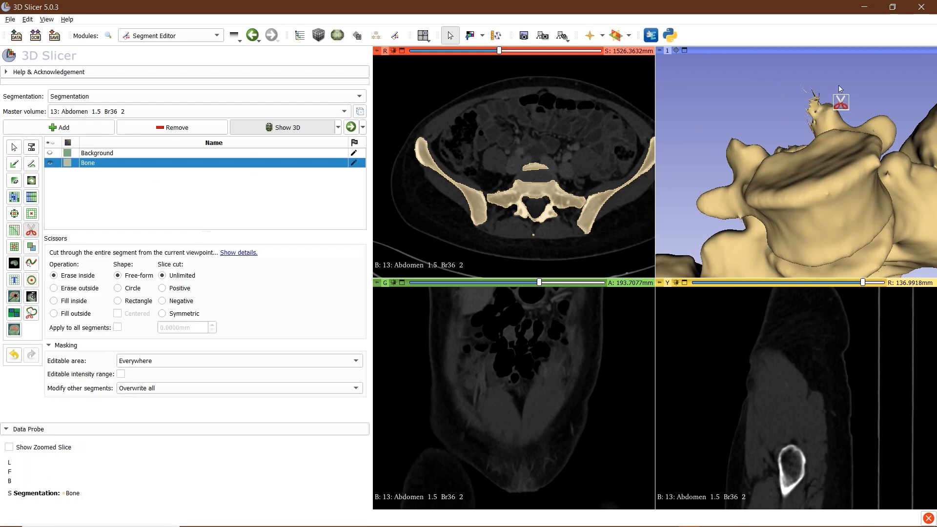
pyautogui.moveTo(840, 86)
pyautogui.mouseDown()
pyautogui.moveTo(813, 120)
pyautogui.moveTo(776, 96)
pyautogui.moveTo(833, 64)
pyautogui.moveTo(845, 106)
pyautogui.moveTo(825, 126)
pyautogui.mouseUp()
pyautogui.press('Escape')
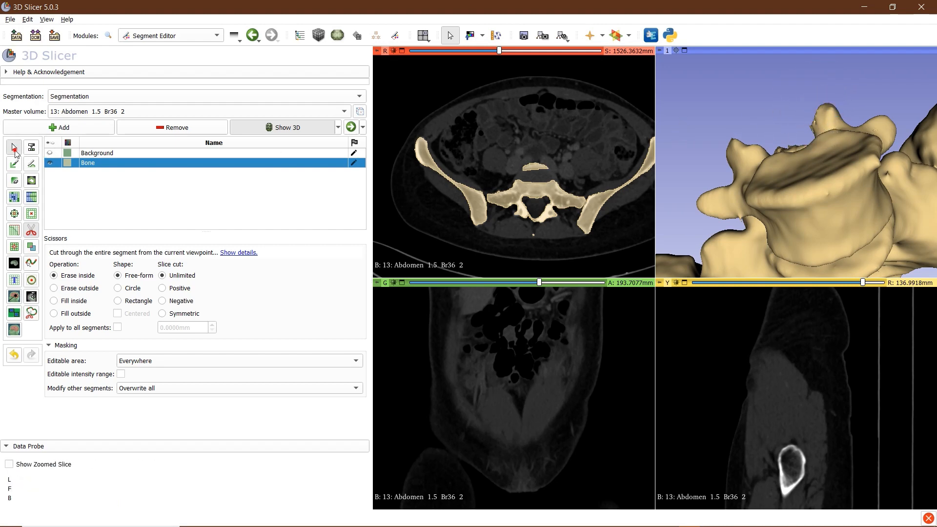
# Rotate the pelvis to a side view and scroll slices to inspect the trimmed Bone
pyautogui.scroll(-10, 830, 166)
pyautogui.moveTo(860, 206); pyautogui.dragTo(775, 190)
pyautogui.scroll(10, 733, 191)
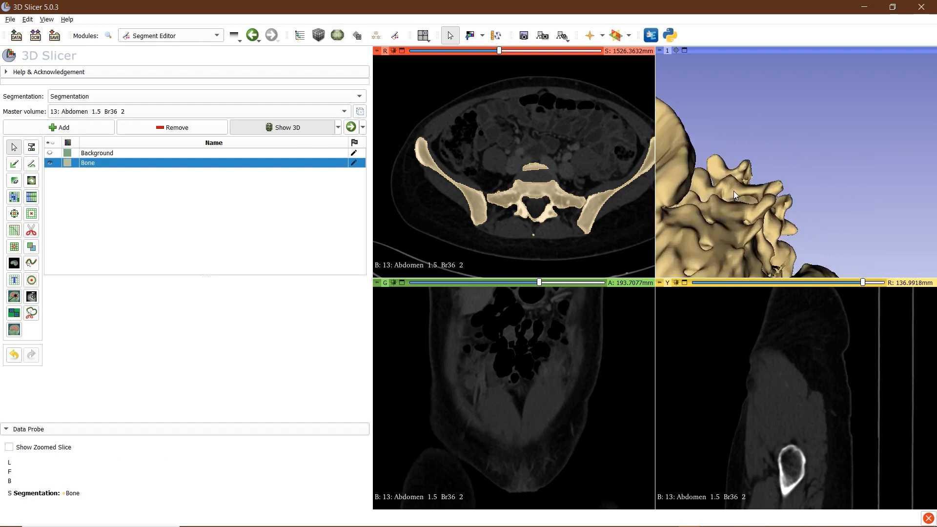
pyautogui.scroll(-8, 808, 148)
pyautogui.moveTo(827, 84); pyautogui.dragTo(744, 191)
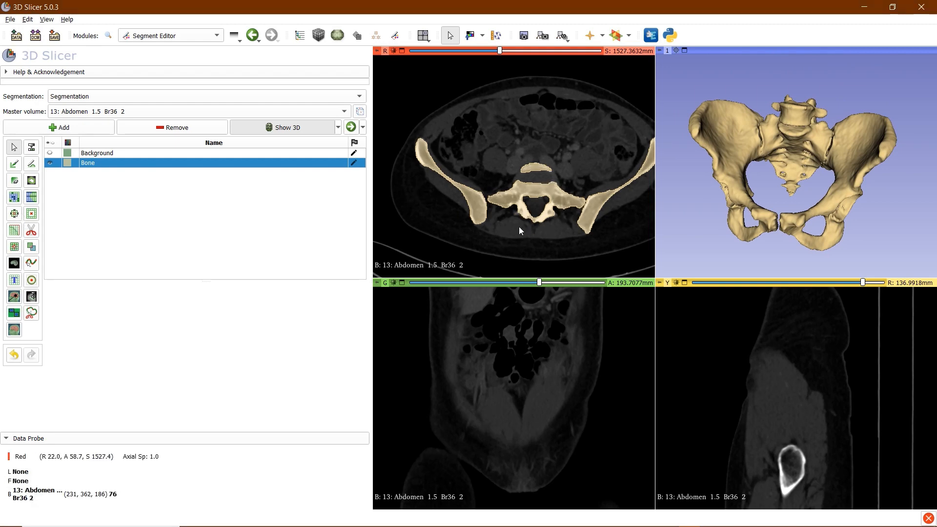
pyautogui.scroll(-3, 517, 230)
pyautogui.scroll(-13, 519, 229)
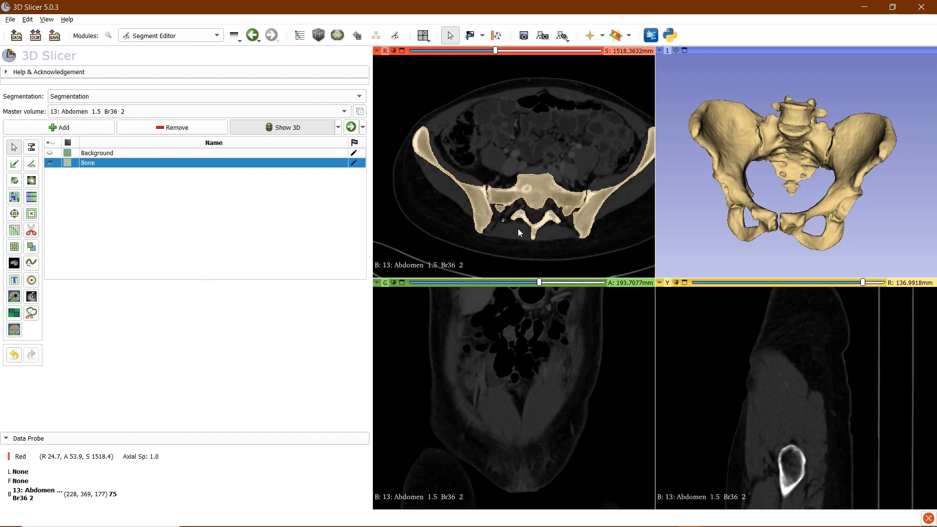
pyautogui.scroll(2, 498, 227)
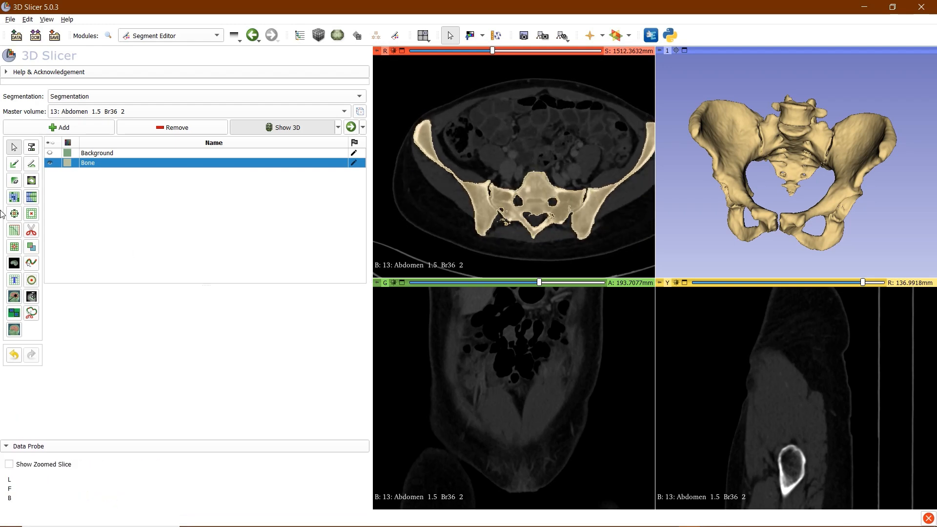
# Apply Islands with Keep largest island (1000-voxel minimum) to Bone and orbit to check
pyautogui.click(17, 248)
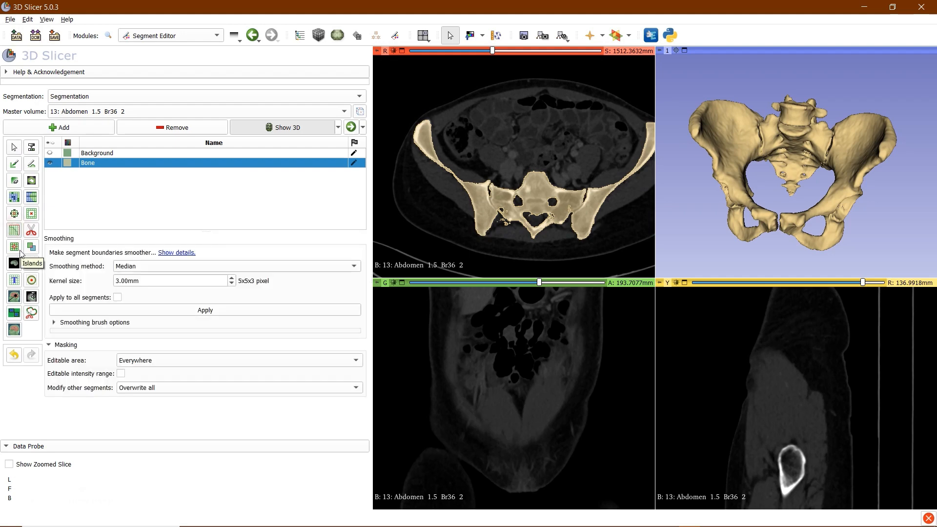
pyautogui.click(15, 247)
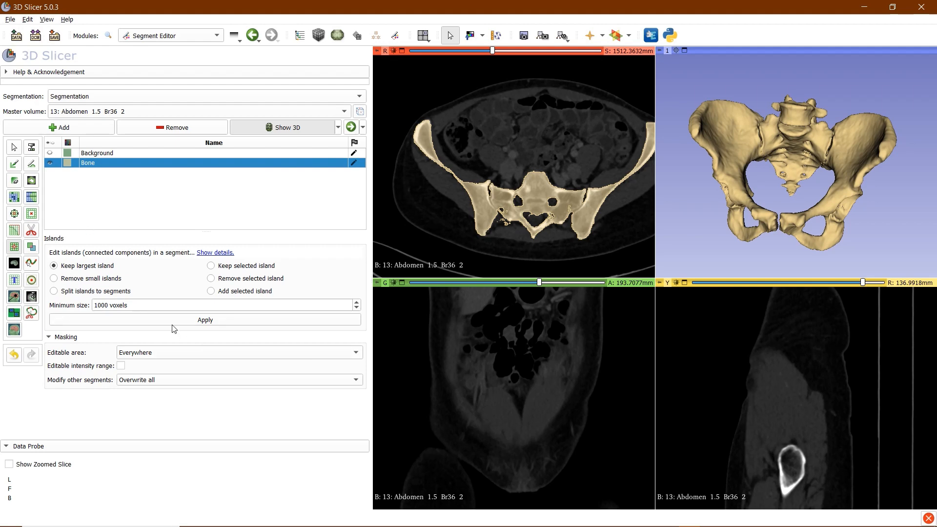
pyautogui.click(209, 318)
pyautogui.scroll(3, 515, 226)
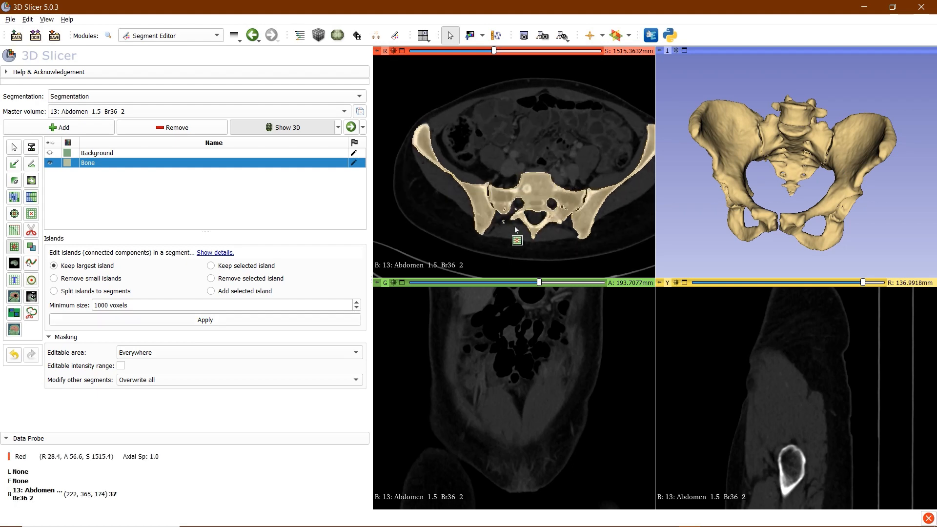
pyautogui.scroll(-2, 514, 227)
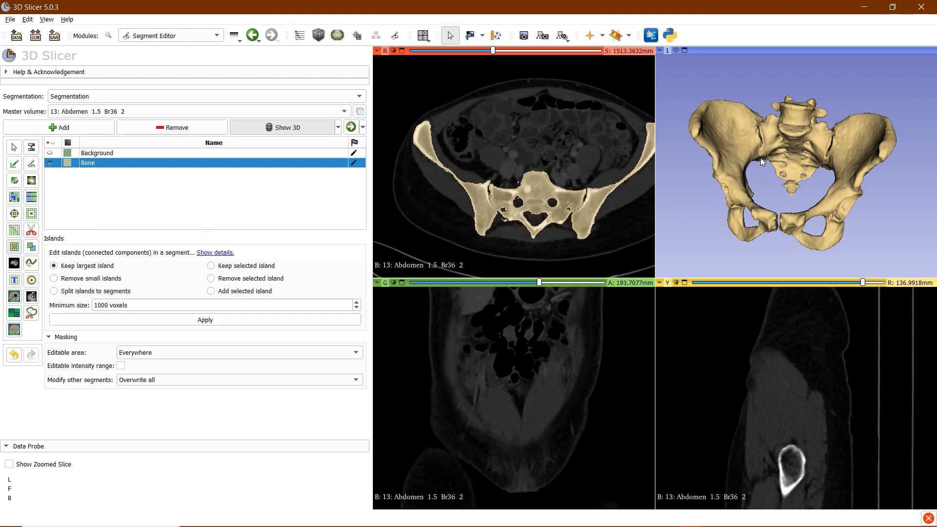
pyautogui.moveTo(762, 162)
pyautogui.mouseDown()
pyautogui.moveTo(834, 169)
pyautogui.moveTo(768, 163)
pyautogui.mouseUp()
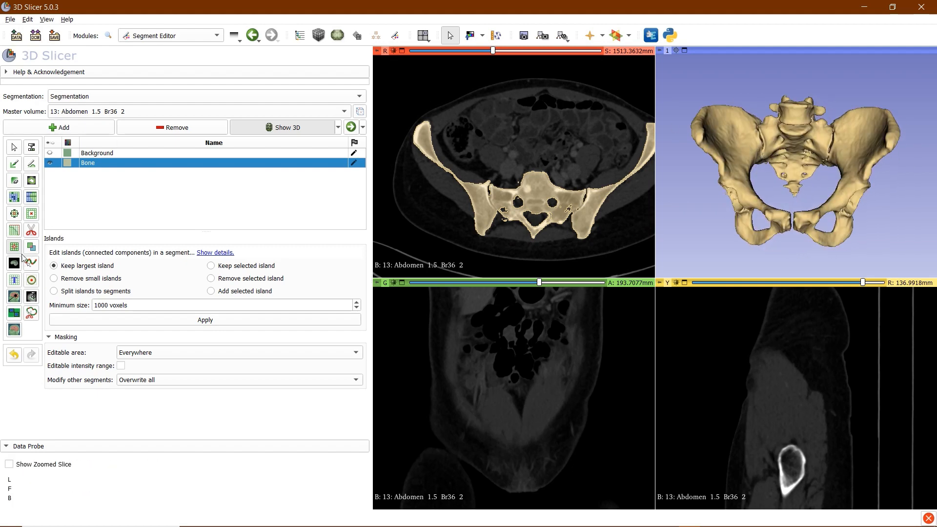
# Apply Median smoothing with a 3.00 mm kernel to the Bone segment
pyautogui.click(11, 231)
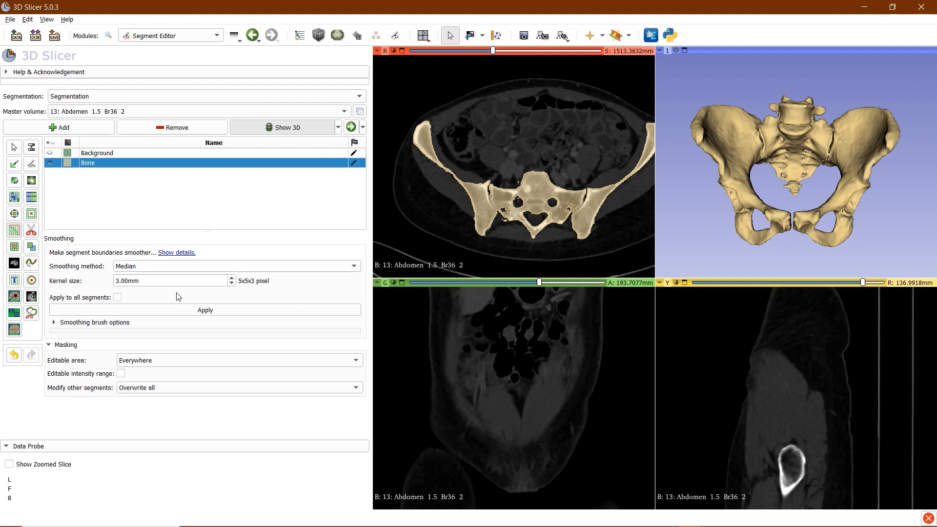
pyautogui.scroll(2, 847, 170)
pyautogui.scroll(-3, 847, 170)
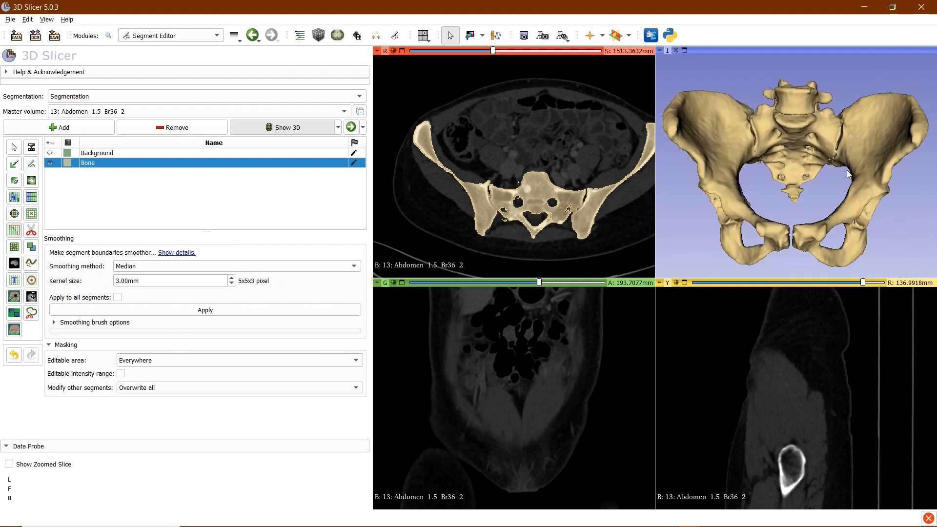
pyautogui.moveTo(715, 169)
pyautogui.mouseDown()
pyautogui.moveTo(886, 198)
pyautogui.moveTo(729, 171)
pyautogui.mouseUp()
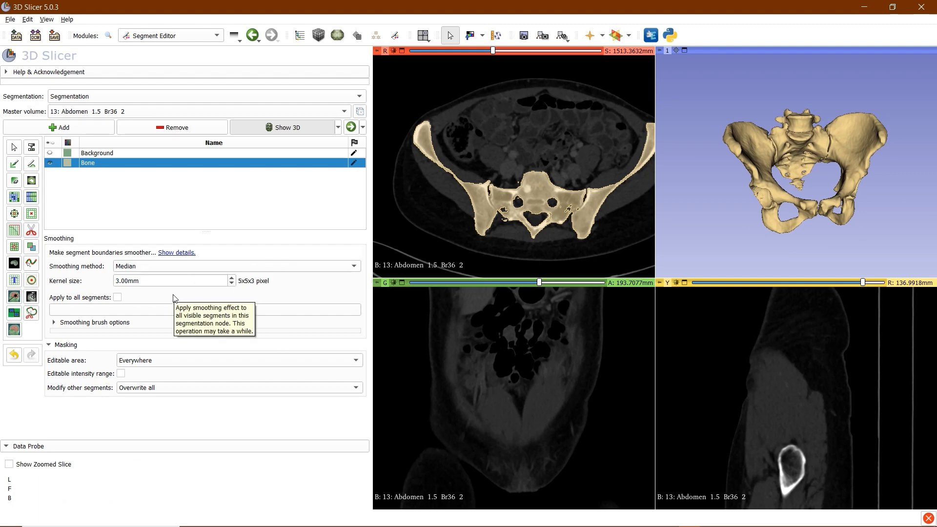
pyautogui.moveTo(762, 176)
pyautogui.mouseDown()
pyautogui.moveTo(729, 162)
pyautogui.moveTo(744, 181)
pyautogui.moveTo(875, 204)
pyautogui.moveTo(695, 140)
pyautogui.moveTo(837, 136)
pyautogui.moveTo(675, 159)
pyautogui.moveTo(781, 160)
pyautogui.moveTo(766, 161)
pyautogui.mouseUp()
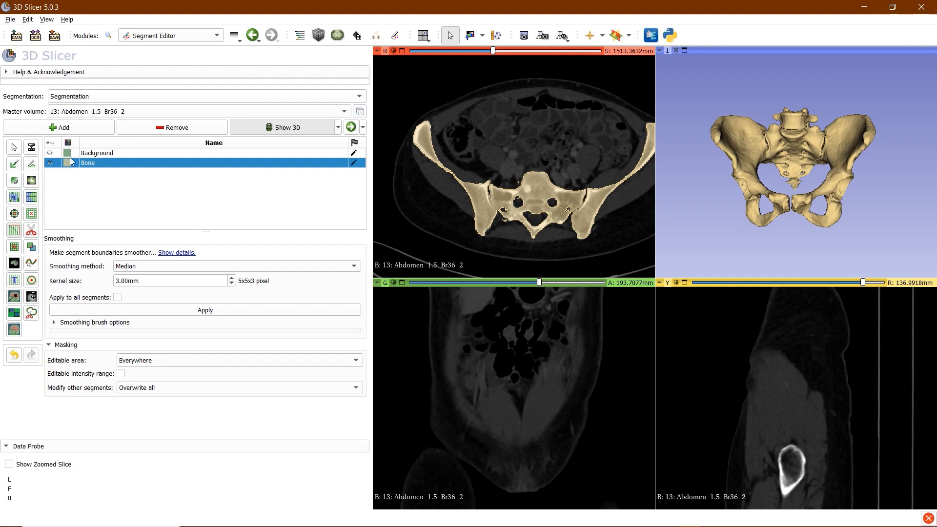
pyautogui.click(105, 162)
pyautogui.click(204, 313)
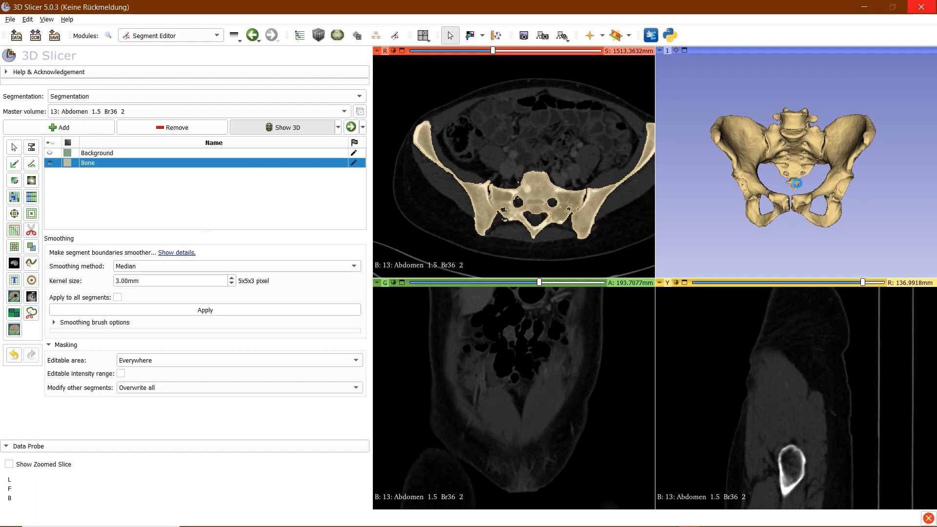
# Rotate the smoothed pelvis in the 3D view to inspect it from the side
pyautogui.scroll(5, 801, 144)
pyautogui.scroll(-3, 801, 145)
pyautogui.moveTo(707, 140); pyautogui.dragTo(666, 141)
pyautogui.scroll(-20, 503, 181)
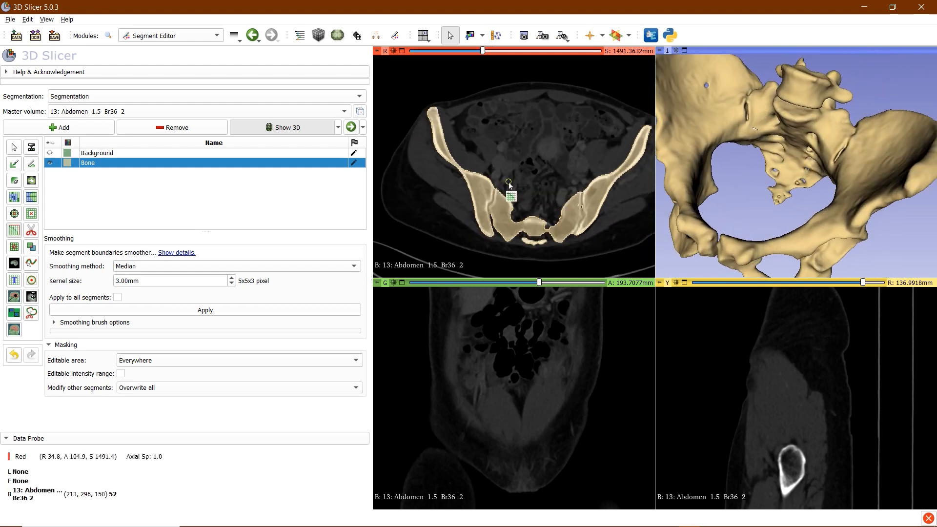
pyautogui.scroll(-9, 508, 182)
pyautogui.scroll(8, 509, 183)
pyautogui.moveTo(705, 87); pyautogui.dragTo(707, 102)
# Align all slice views to a thin bone edge and zoom the Red axial view onto it
pyautogui.press('shift')
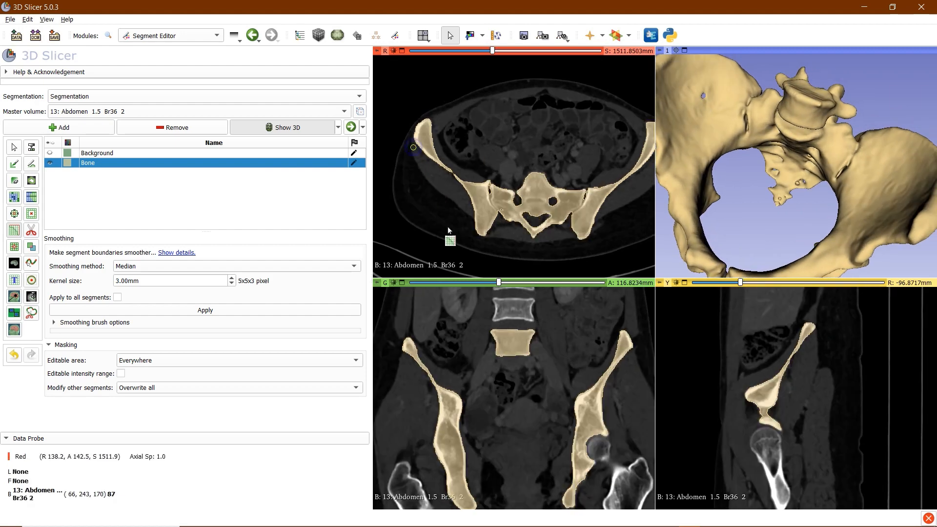
pyautogui.keyDown('ctrl'); pyautogui.scroll(2, 435, 198); pyautogui.keyUp('ctrl')
pyautogui.scroll(1, 420, 188)
pyautogui.moveTo(421, 188); pyautogui.dragTo(528, 187, button='middle')
pyautogui.moveTo(492, 175); pyautogui.dragTo(508, 272, button='right')
pyautogui.moveTo(506, 195); pyautogui.dragTo(509, 246, button='right')
pyautogui.scroll(-5, 487, 229)
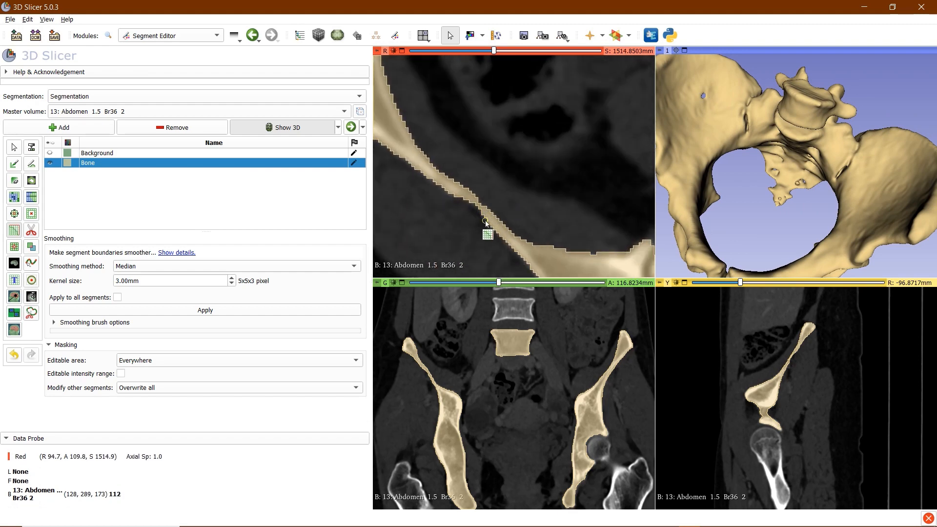
pyautogui.scroll(4, 486, 223)
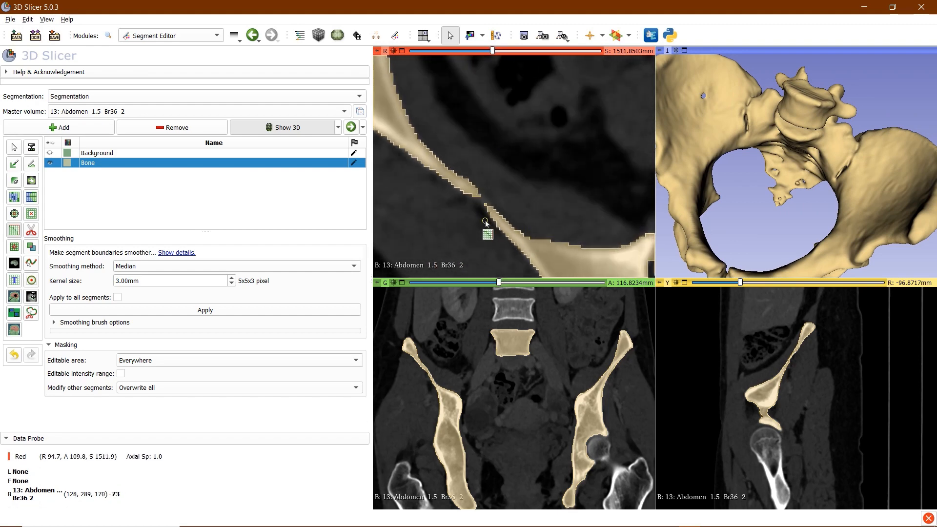
pyautogui.scroll(-1, 486, 223)
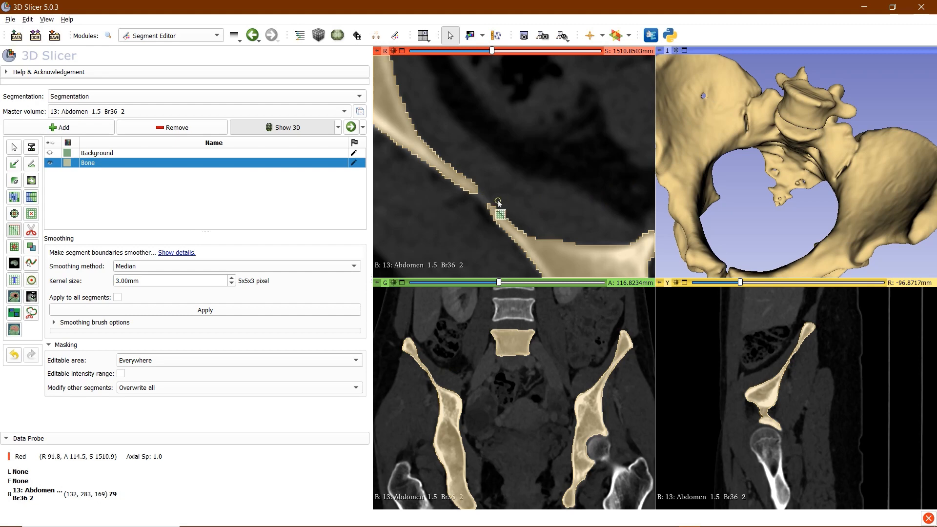
pyautogui.moveTo(742, 188); pyautogui.dragTo(875, 100)
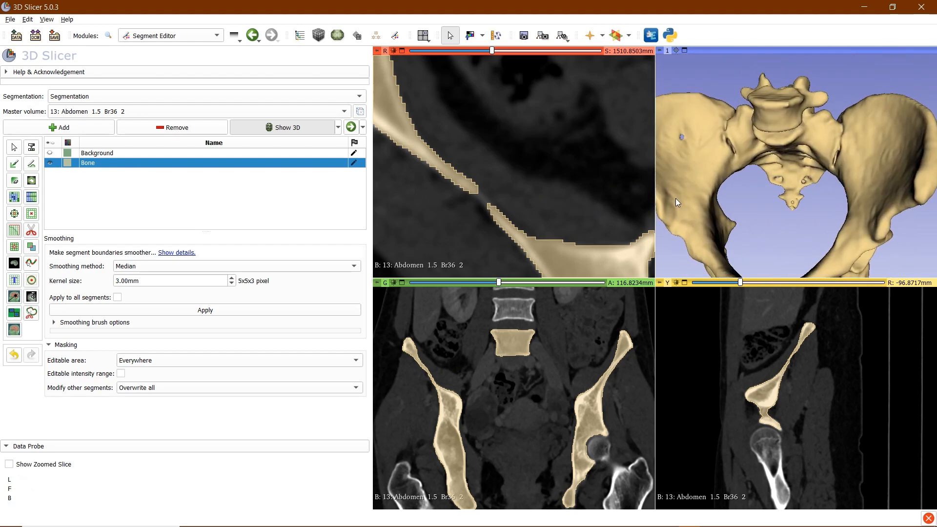
pyautogui.moveTo(682, 213); pyautogui.dragTo(717, 215)
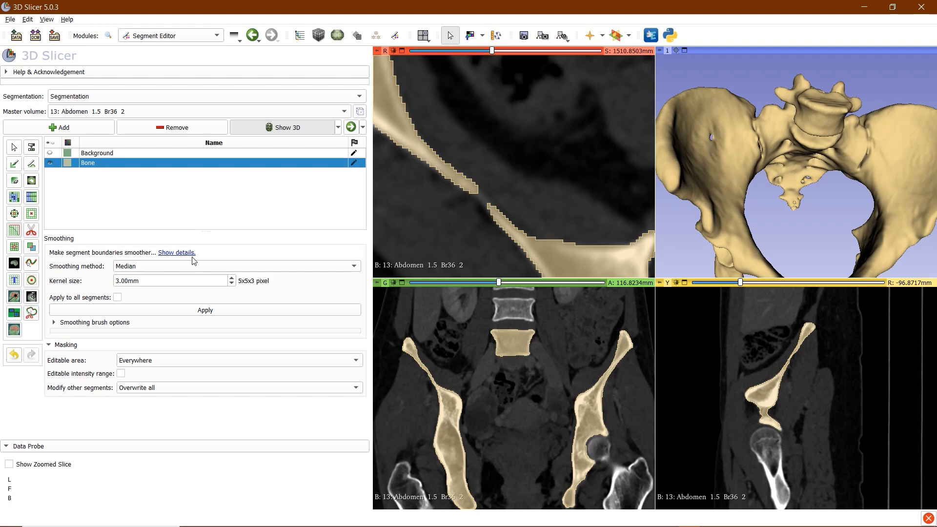
# Activate the Paint effect with a 1% round brush on the Bone segment
pyautogui.press('1')
pyautogui.scroll(-3, 507, 234)
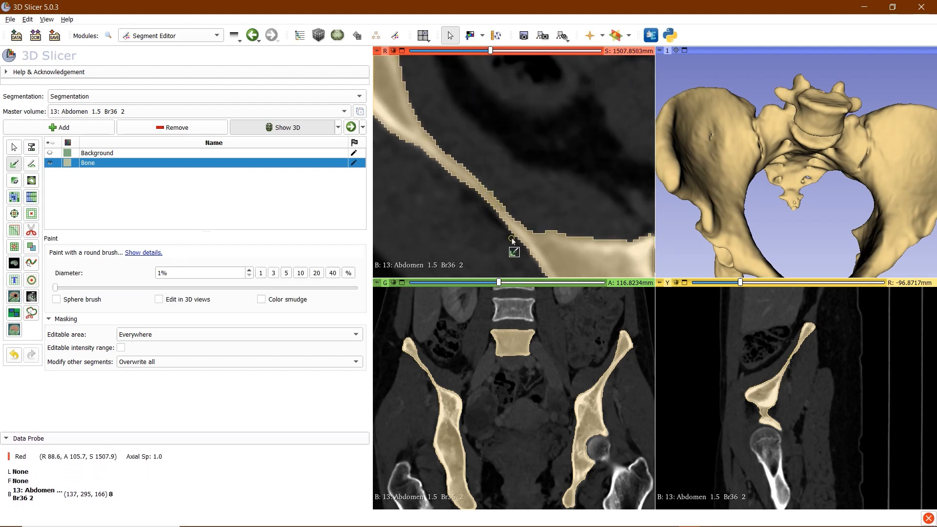
pyautogui.scroll(-3, 513, 240)
pyautogui.moveTo(732, 147); pyautogui.dragTo(768, 108)
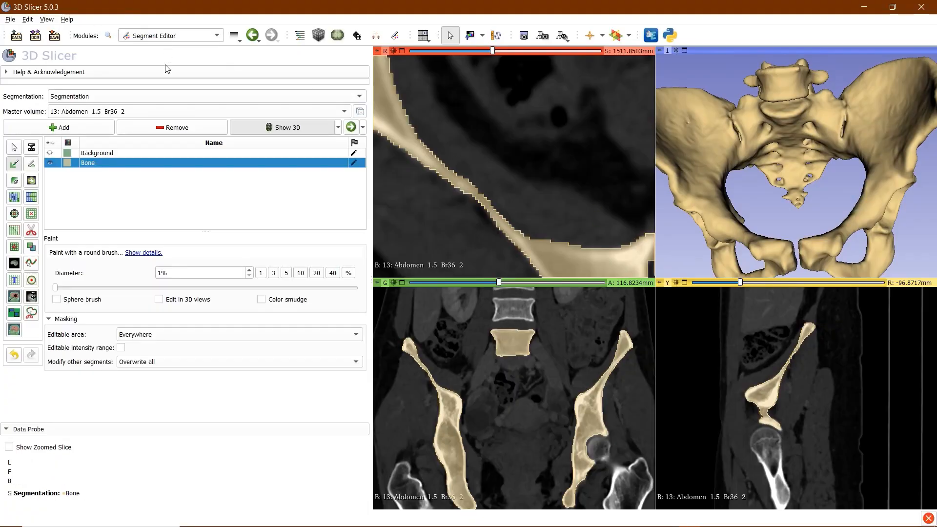
# Export the segmentation from the Segmentations module as an STL file to F:/Desktop
pyautogui.click(147, 35)
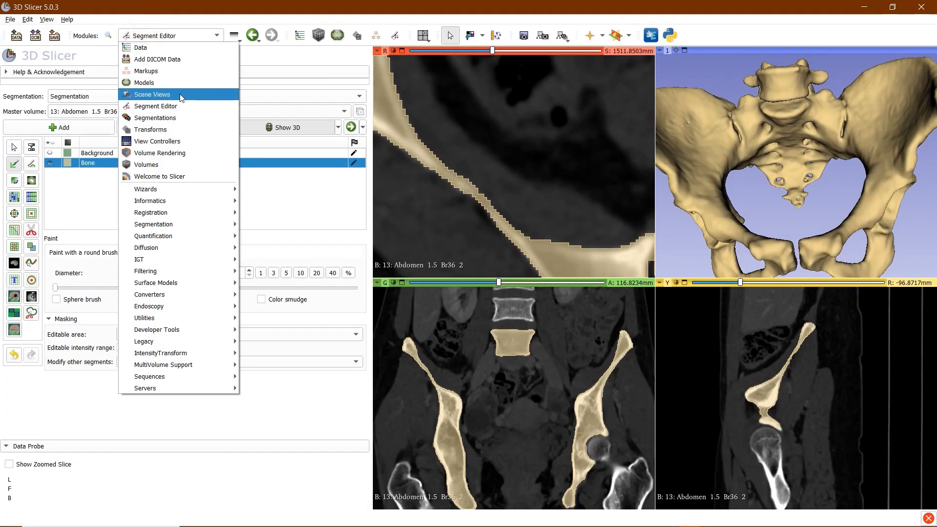
pyautogui.click(189, 119)
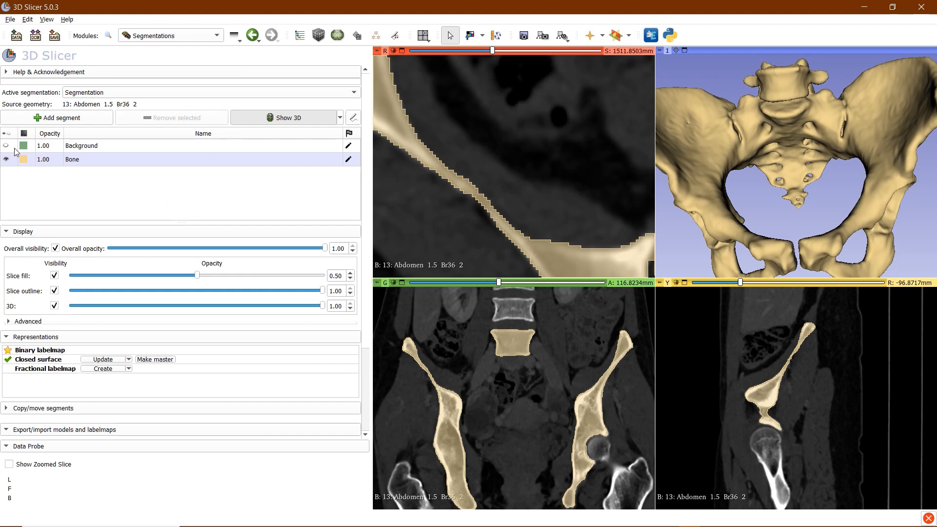
pyautogui.scroll(-4, 146, 266)
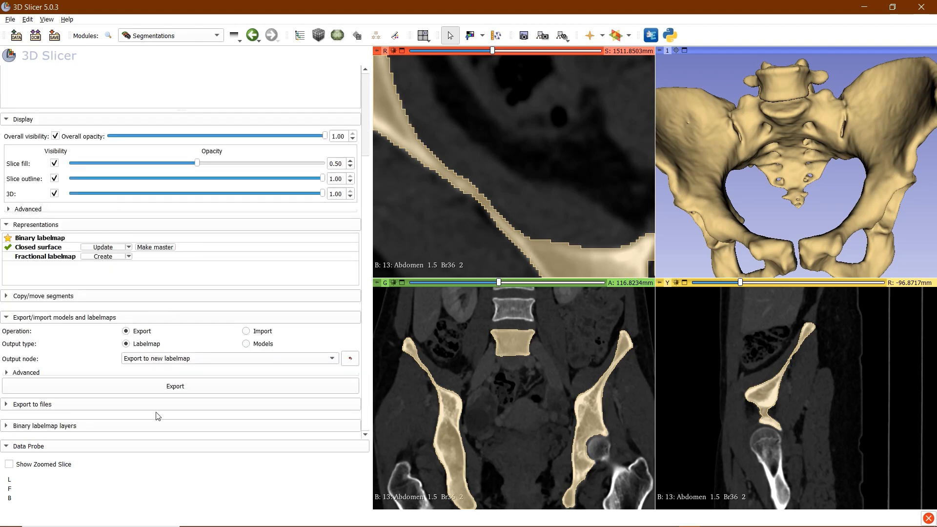
pyautogui.click(21, 404)
pyautogui.scroll(-5, 21, 409)
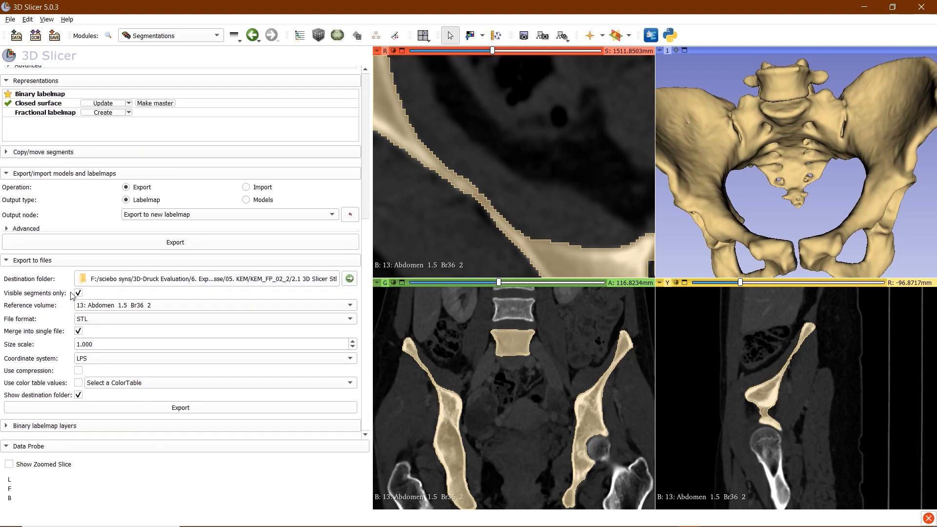
pyautogui.click(297, 280)
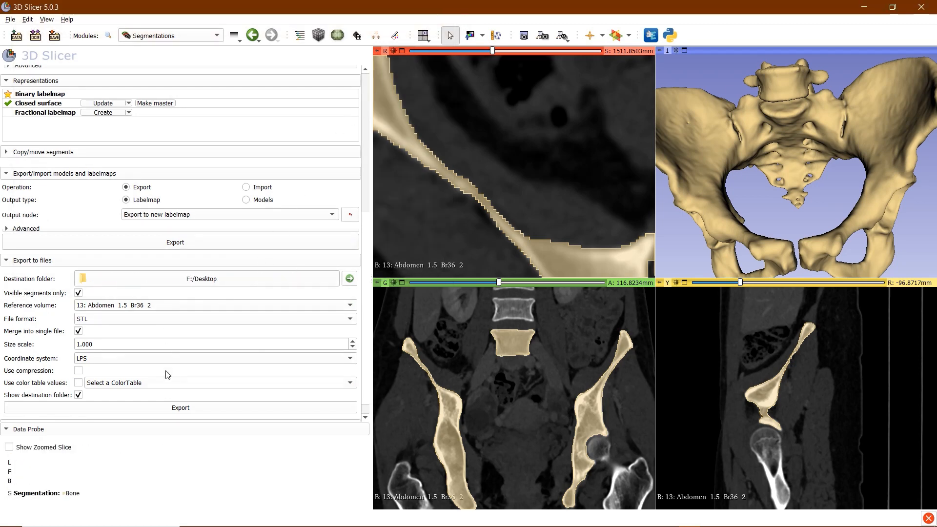
pyautogui.click(195, 409)
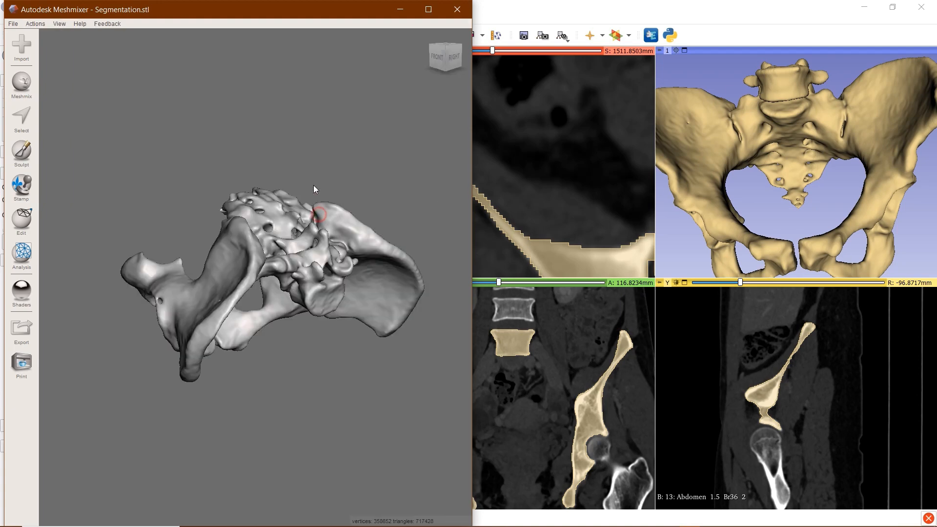
# Rotate the Segmentation.stl pelvis mesh in Meshmixer to a front view
pyautogui.moveTo(326, 251); pyautogui.dragTo(92, 172, button='right')
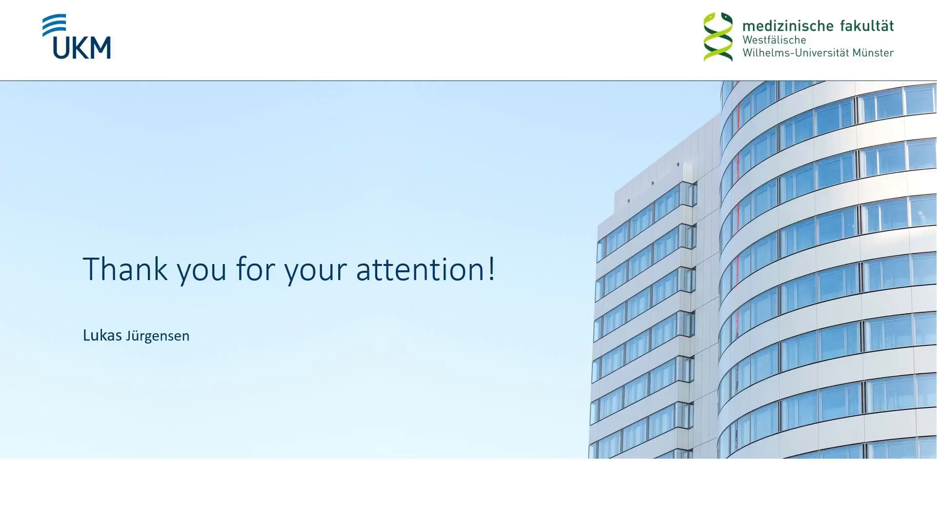